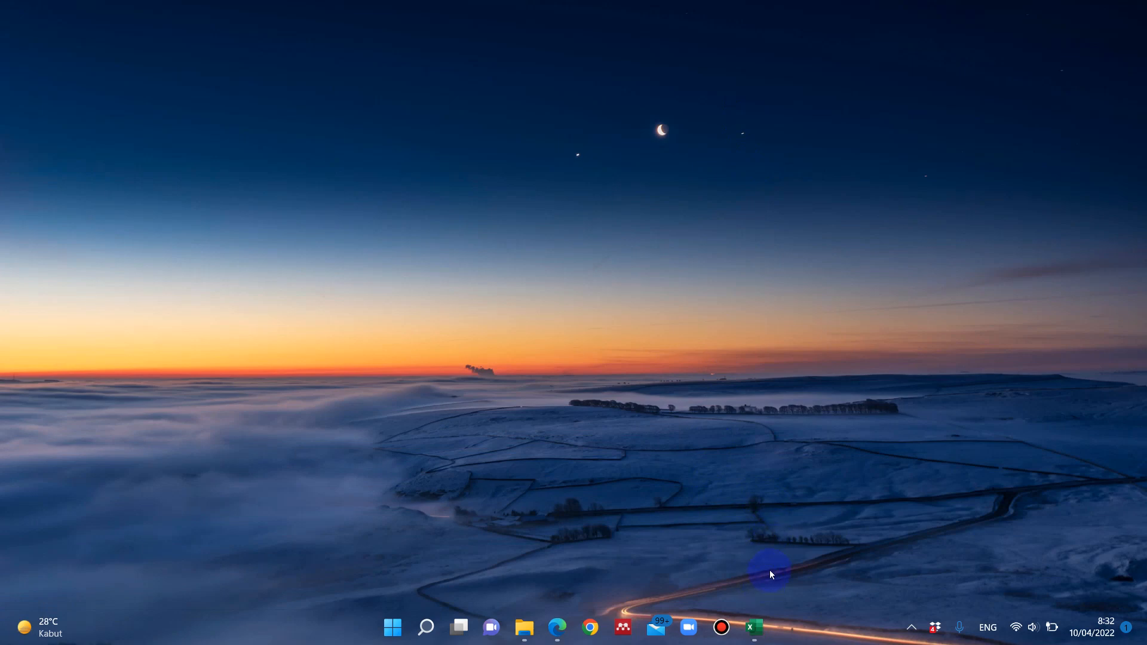
Switch to the PIVOT TABEL KESEHATAN workbook in Excel and examine the table headers from Provinsi to TOTAL
click(760, 632)
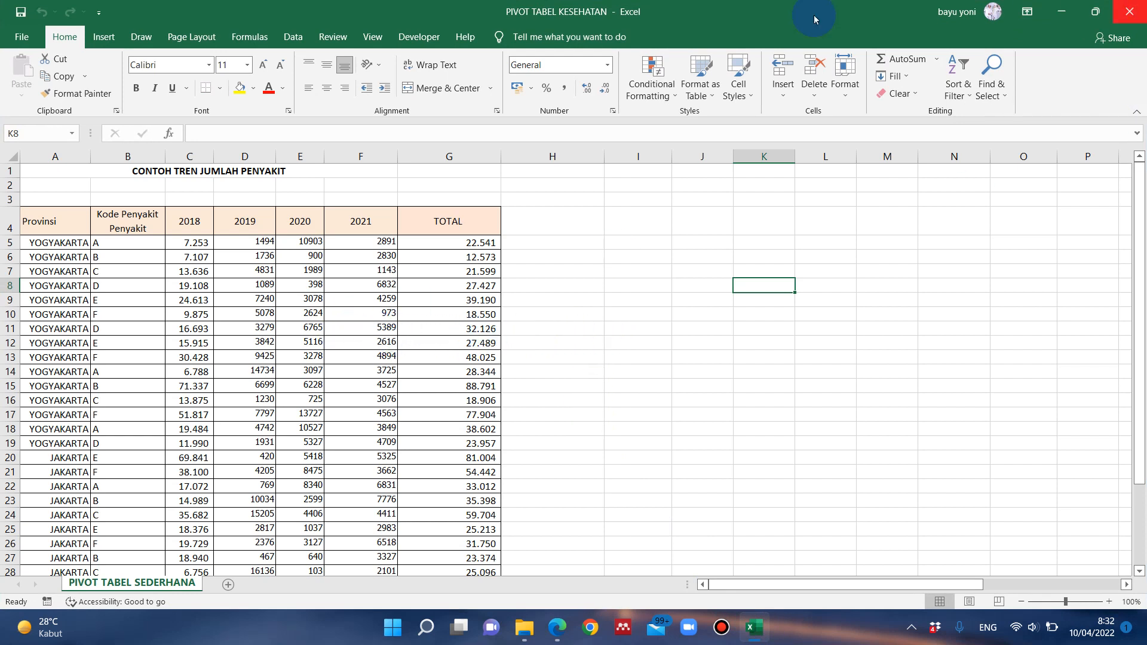
click(56, 224)
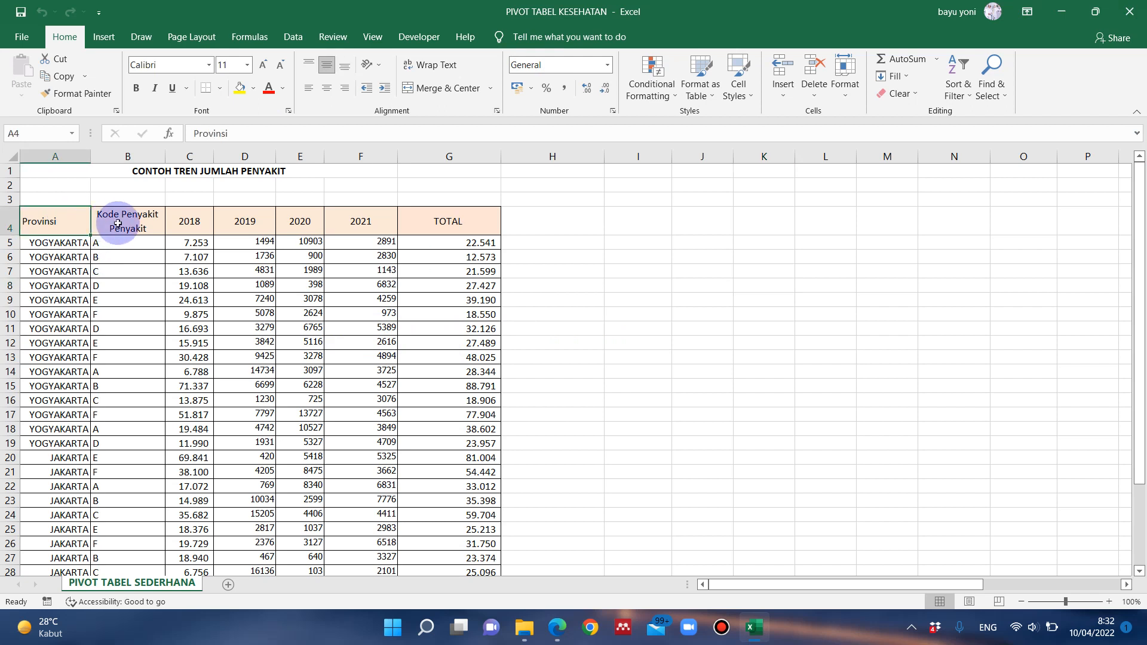
click(120, 222)
click(184, 223)
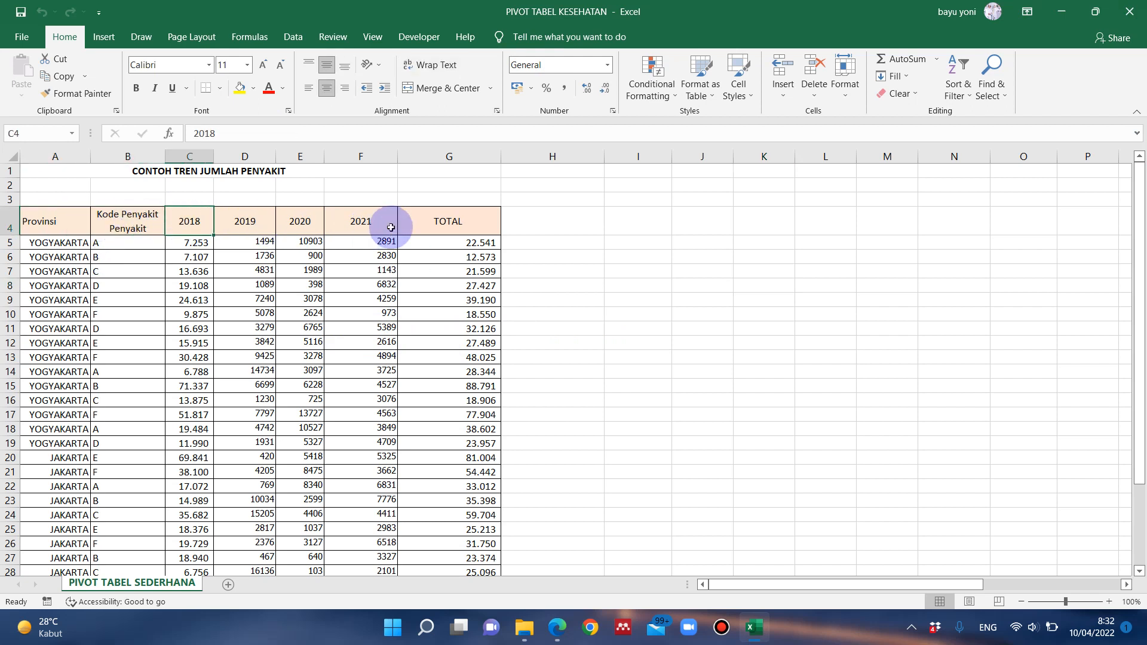
click(464, 222)
click(467, 270)
Look through the Yogyakarta and Jakarta rows and the yearly and total figures down to the table's end
scroll(296, 345, down, 4)
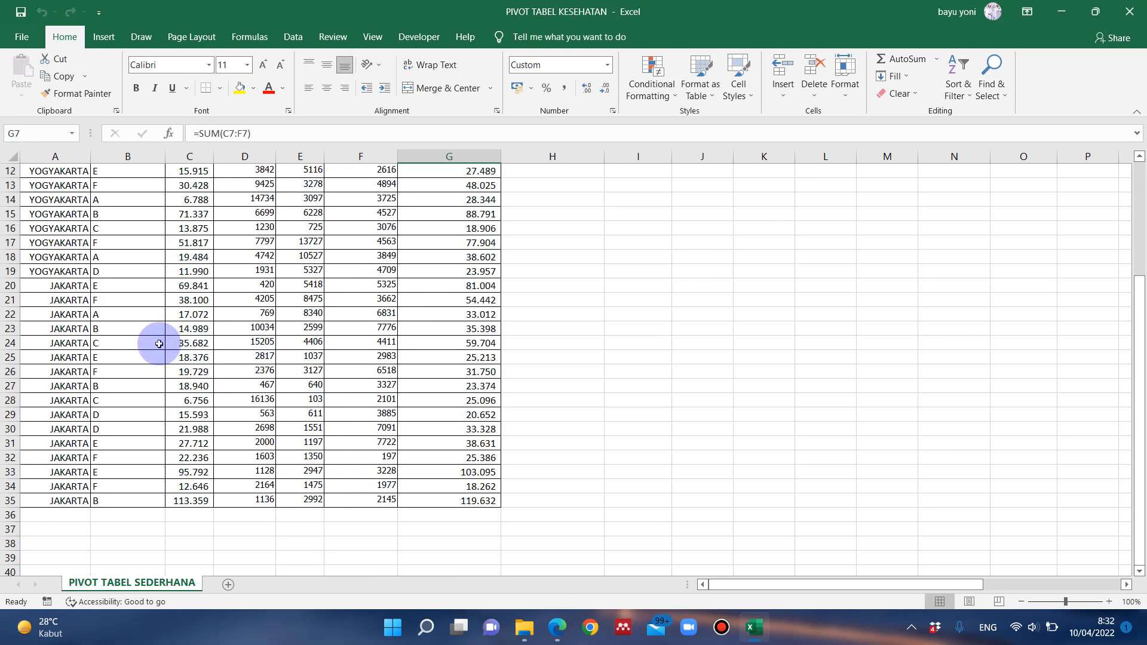
scroll(159, 344, up, 3)
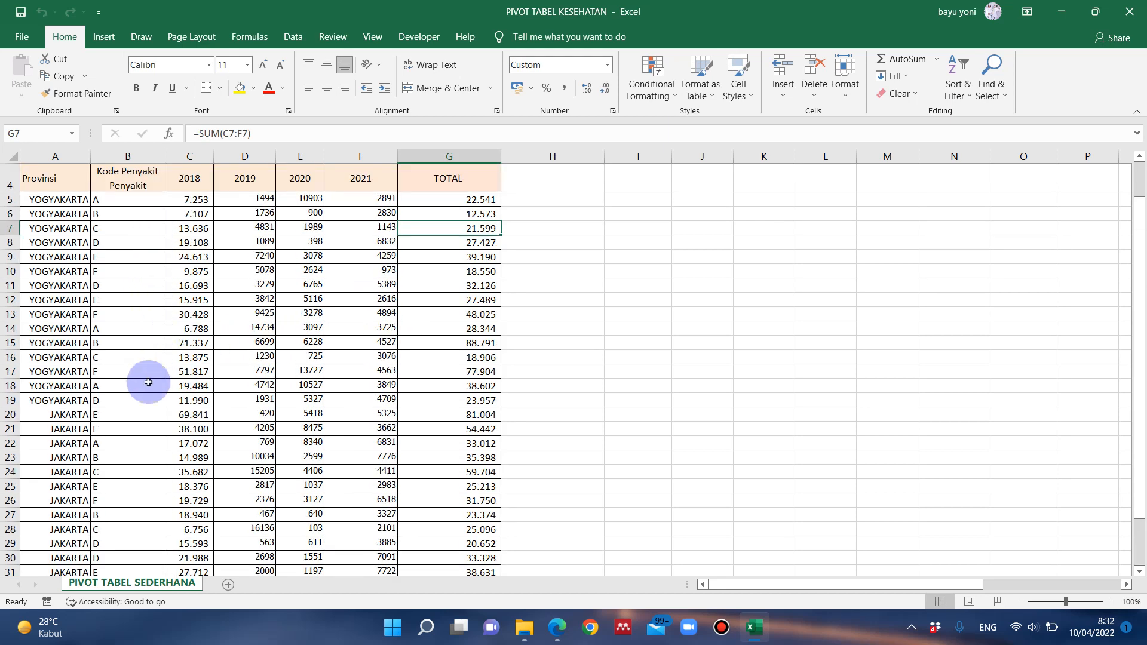
scroll(68, 292, down, 3)
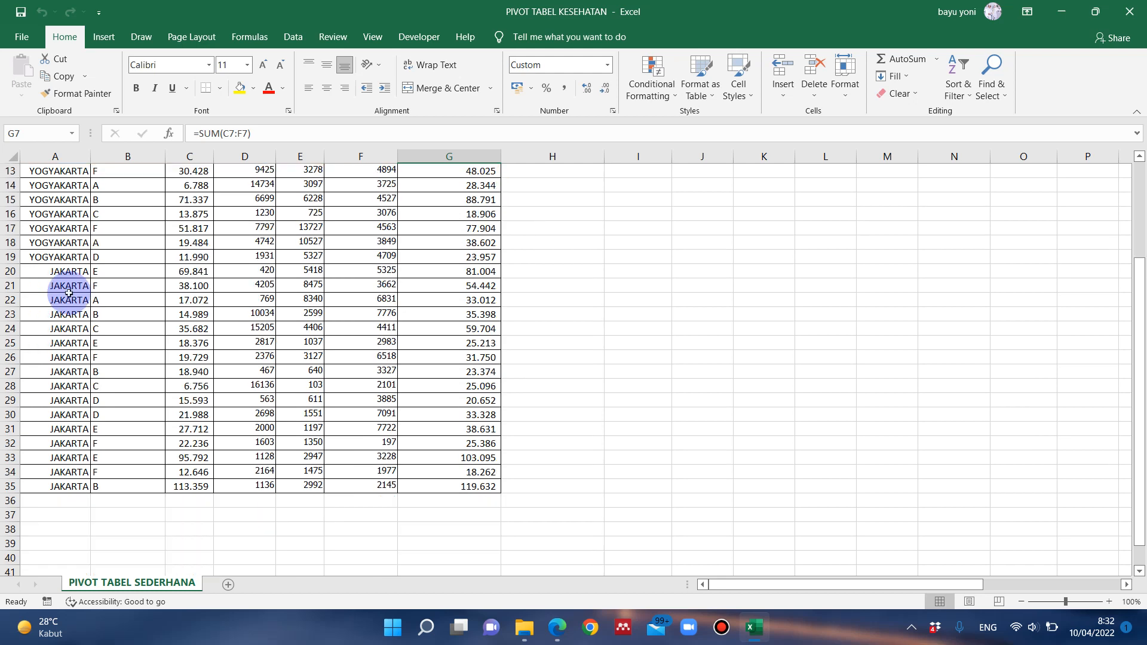
scroll(68, 296, up, 3)
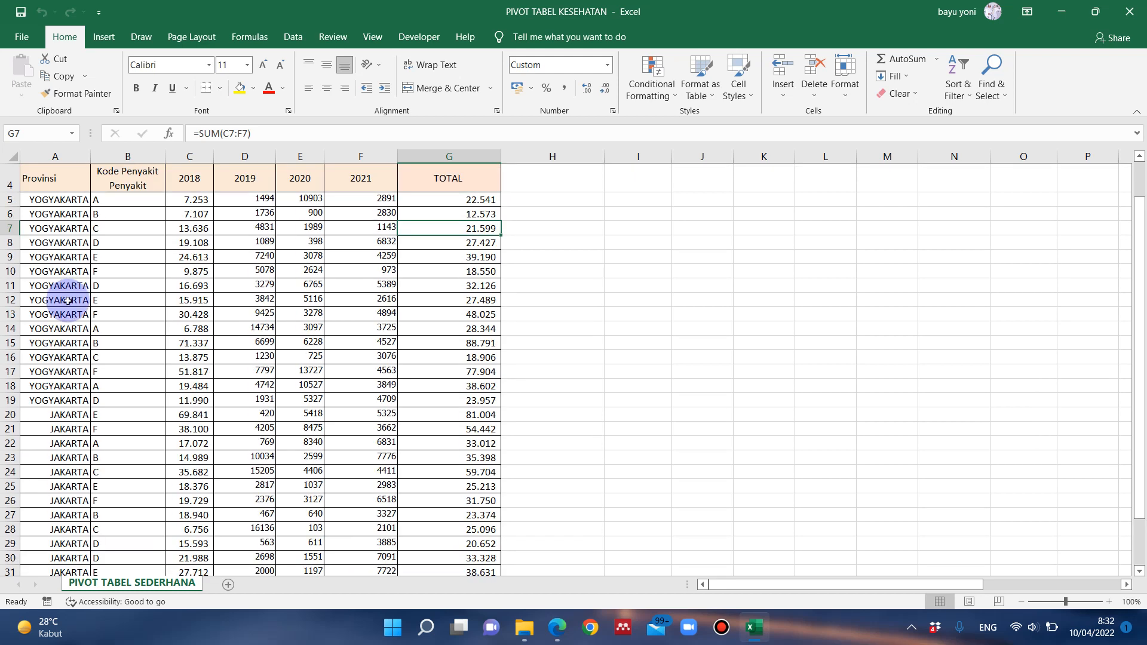
click(197, 328)
click(376, 286)
click(447, 272)
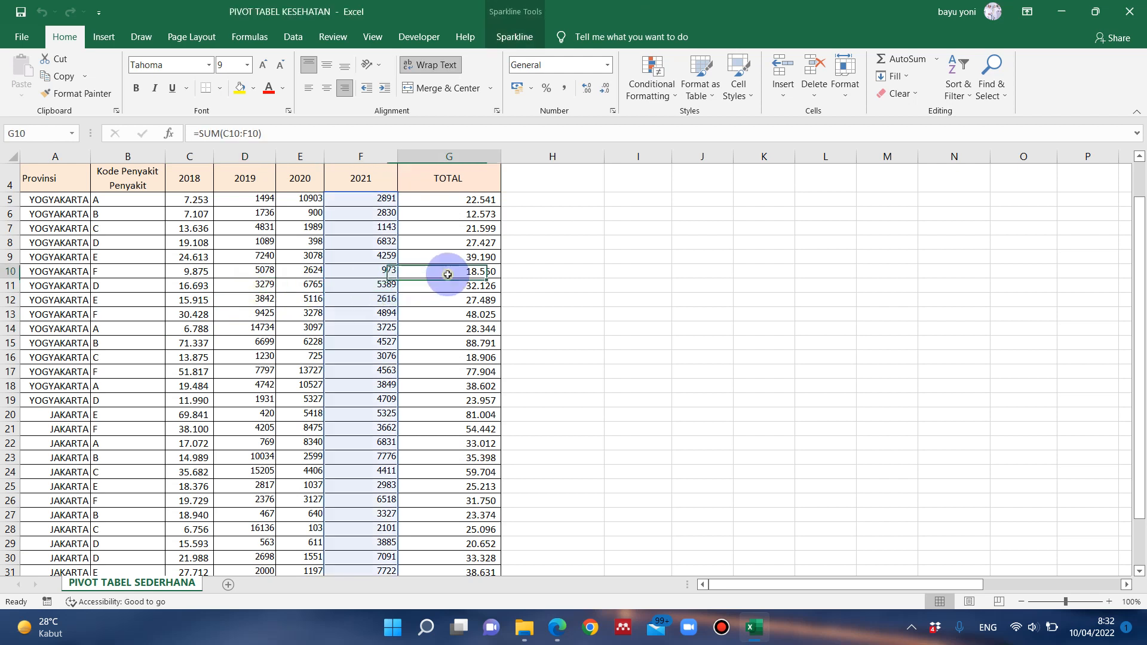
click(687, 255)
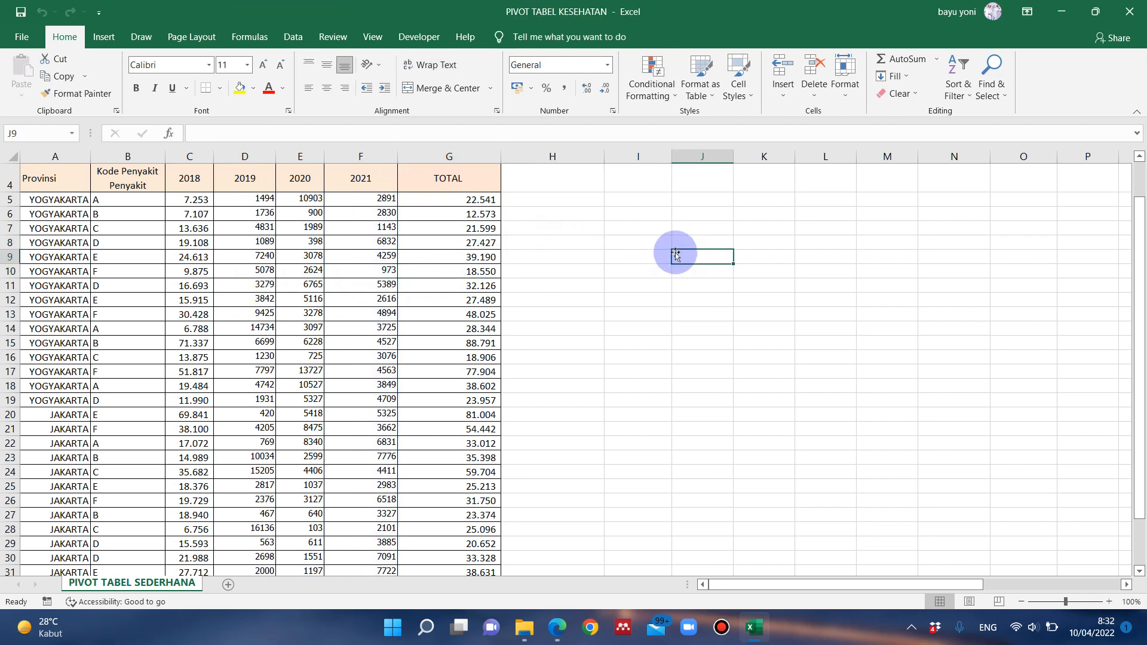
scroll(669, 250, up, 1)
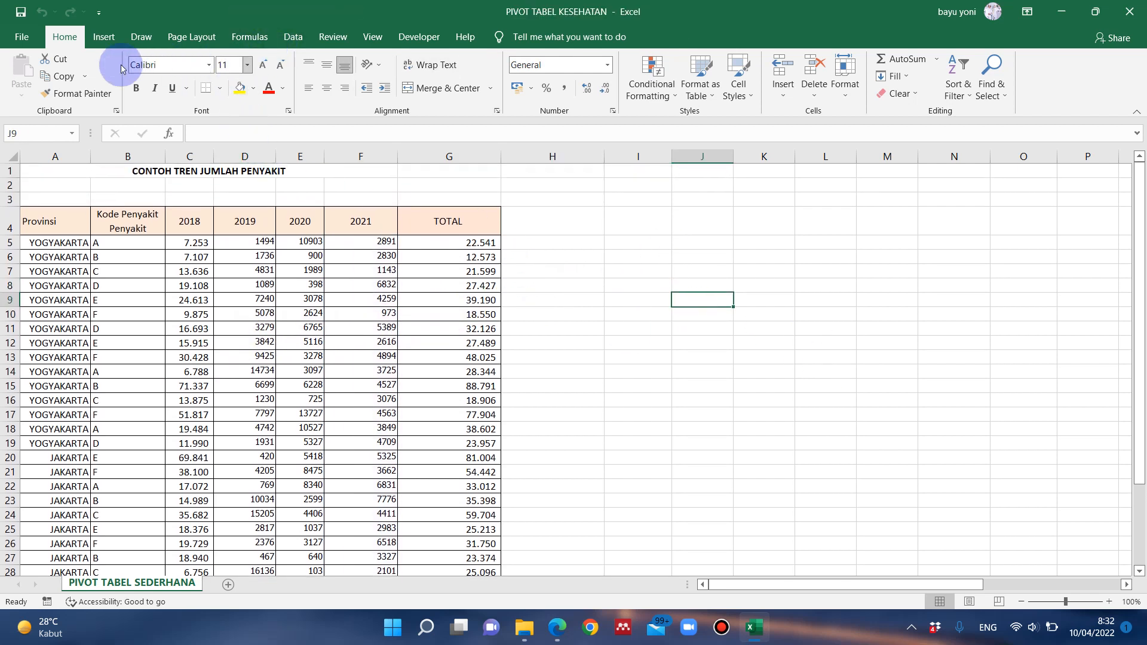
Select the entire disease table including its header row, and clear the selection
click(113, 47)
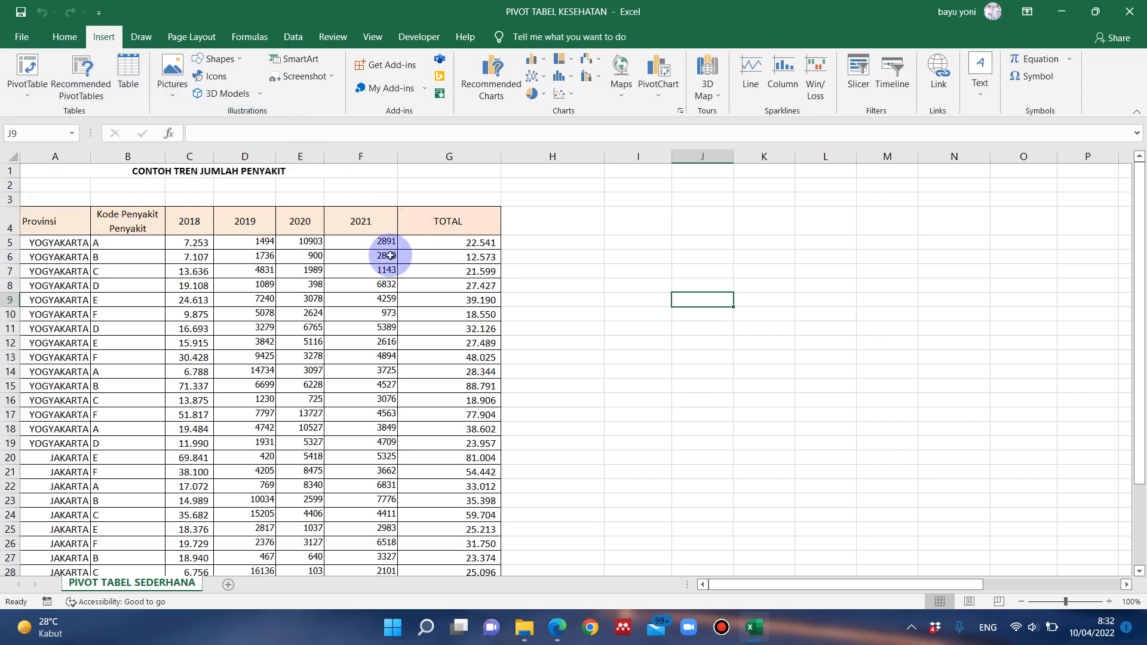
click(302, 257)
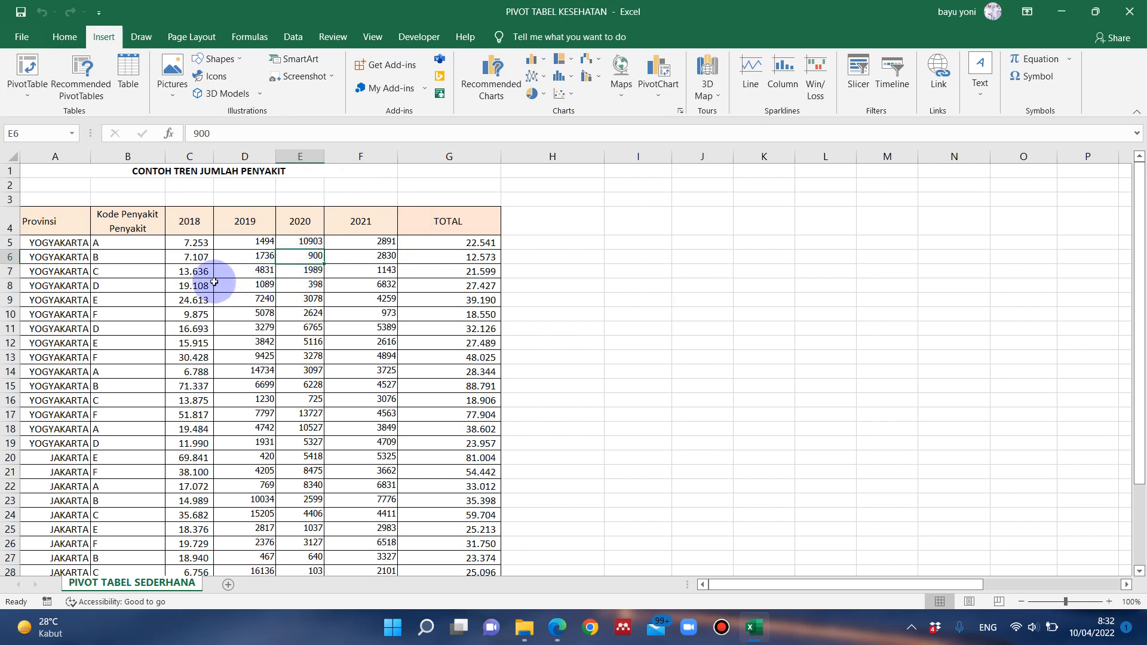
click(150, 285)
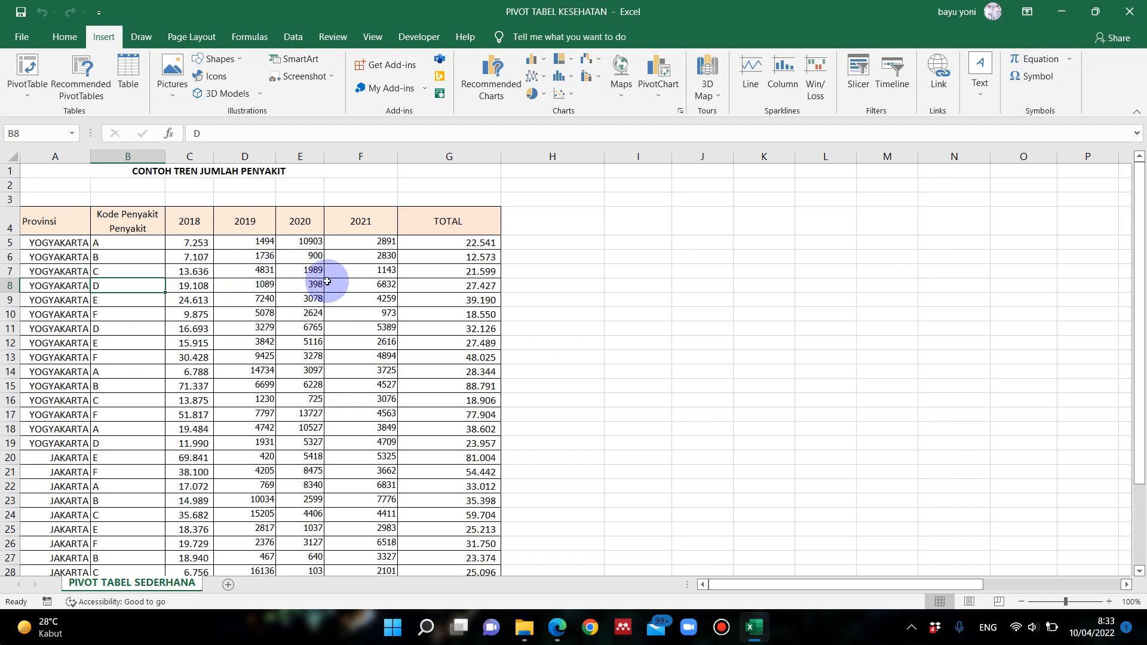
click(328, 282)
key(ctrl+a)
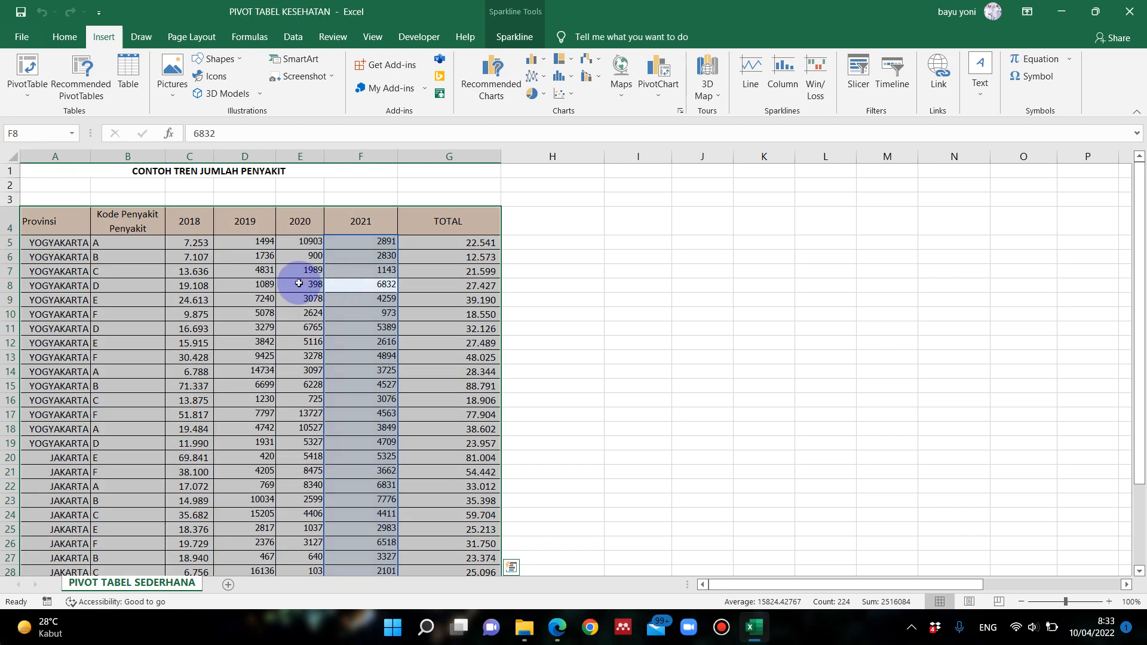
scroll(281, 281, down, 2)
click(251, 295)
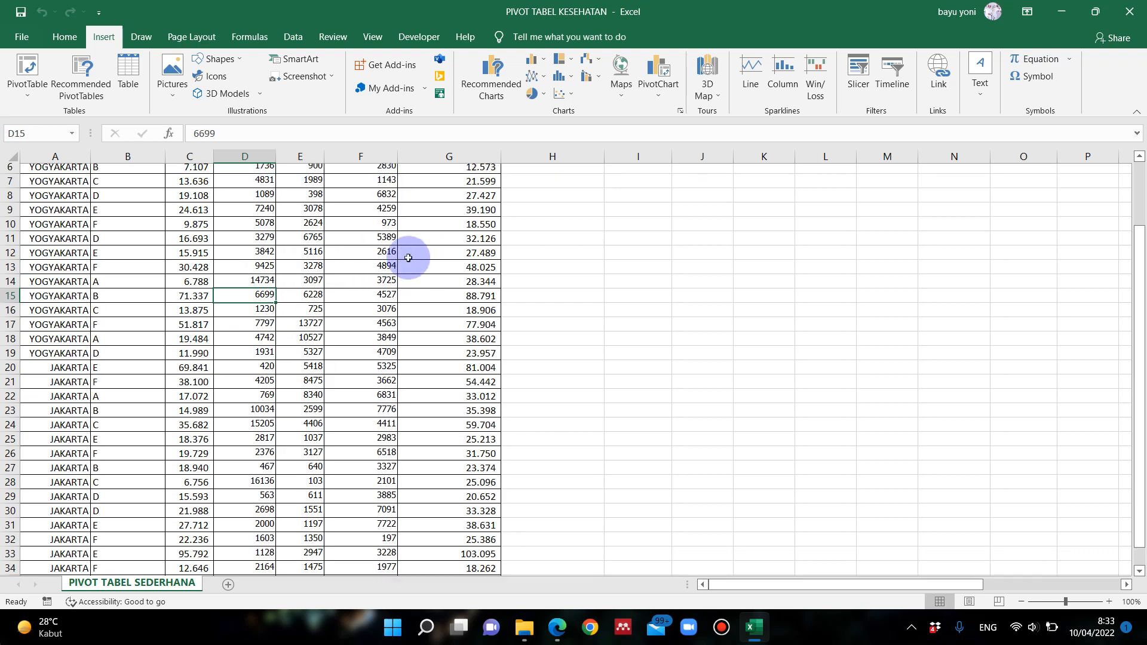
Try selecting a block of the disease table manually, starting from the Provinsi header
scroll(408, 258, up, 1)
drag(59, 184, 430, 515)
click(344, 306)
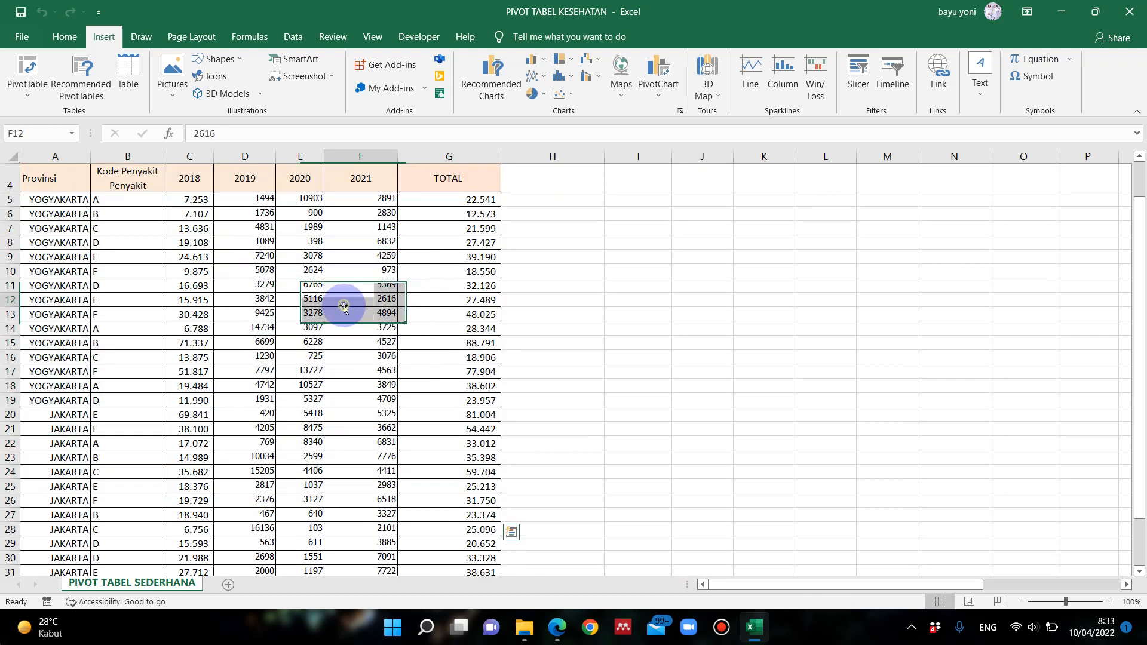
click(442, 289)
click(360, 277)
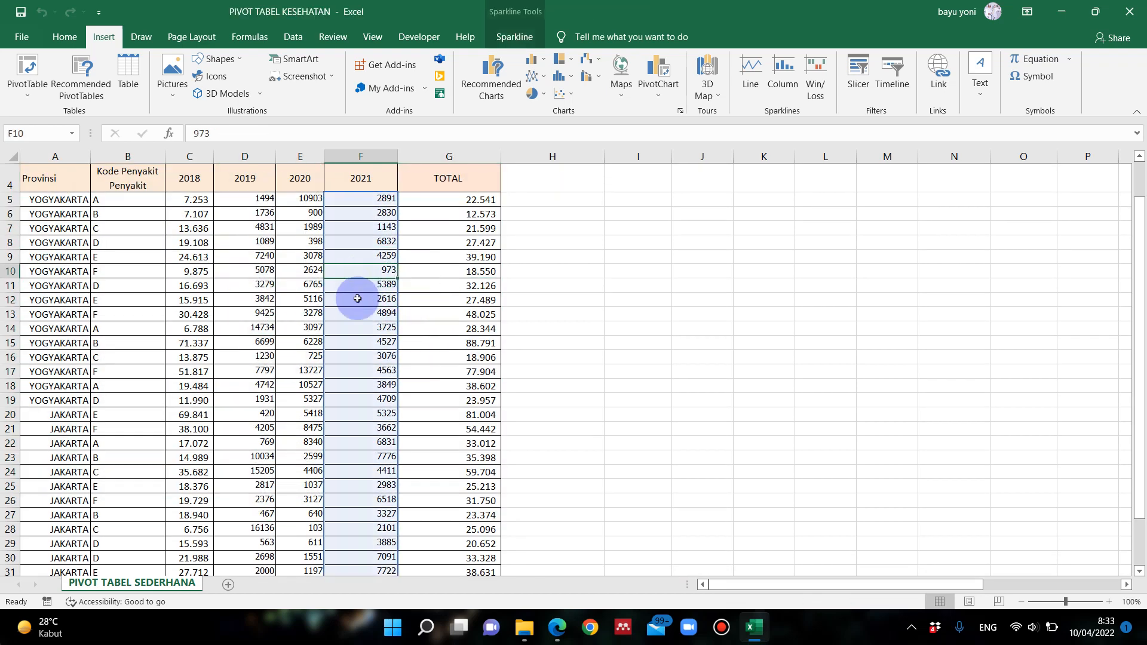
click(295, 313)
scroll(296, 305, up, 1)
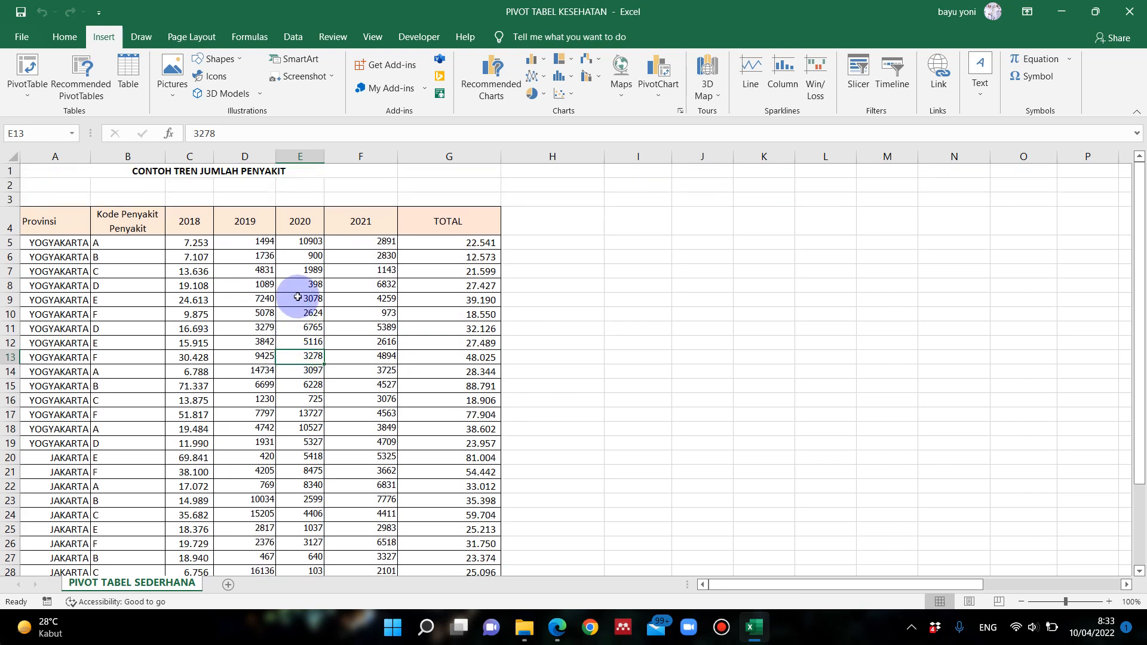
Select the whole disease table with its headers and check the selection down to the last row
key(ctrl+a)
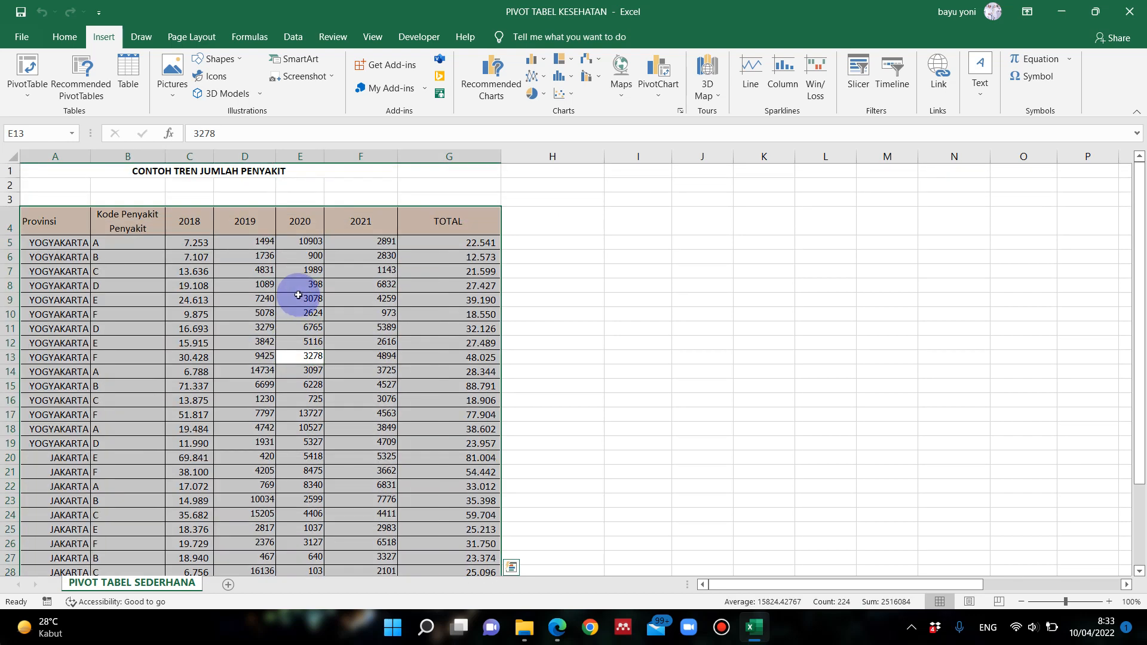
scroll(345, 293, down, 5)
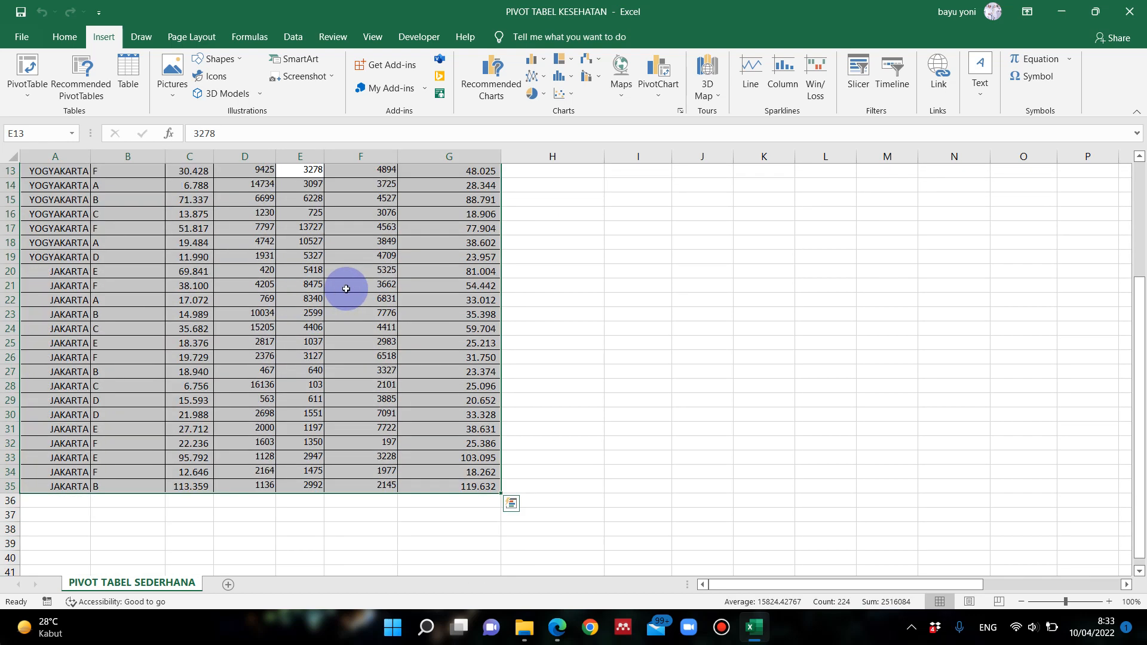
scroll(346, 290, up, 4)
scroll(345, 289, up, 1)
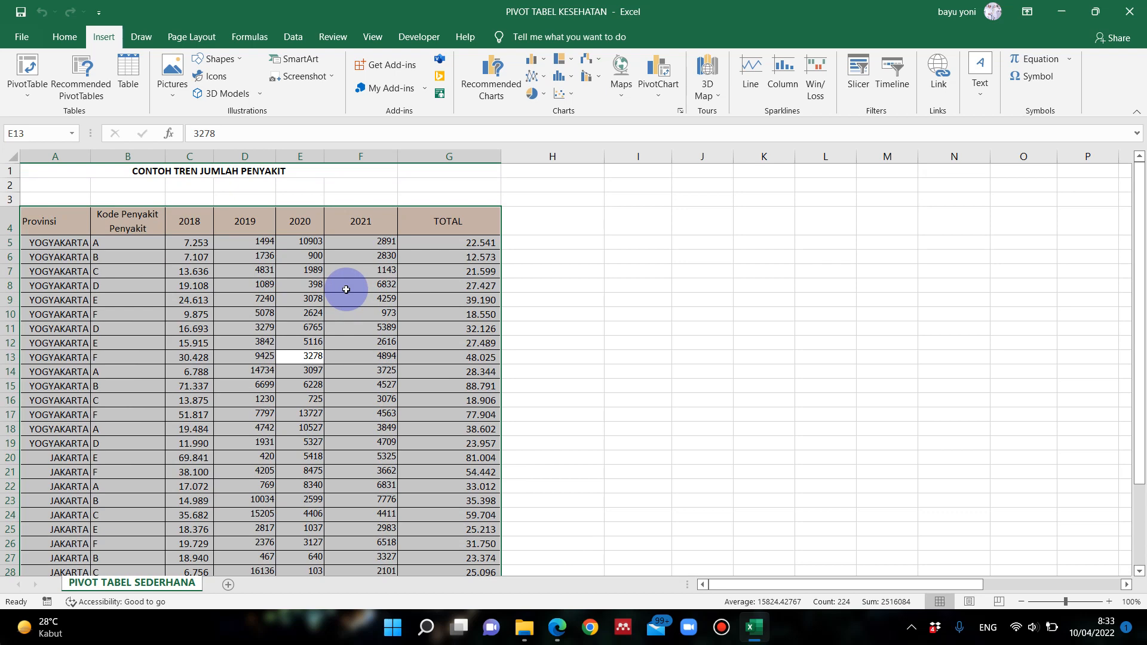
Examine the single header row in row 4 and the empty cells directly above its columns
click(307, 249)
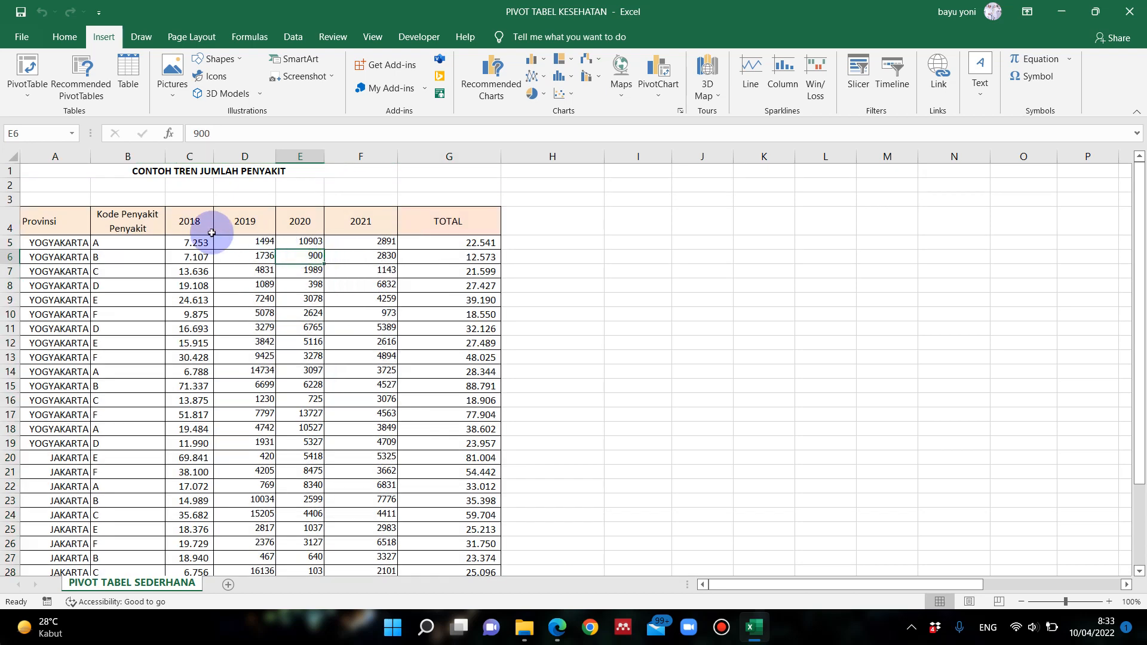
drag(59, 223, 454, 223)
click(460, 300)
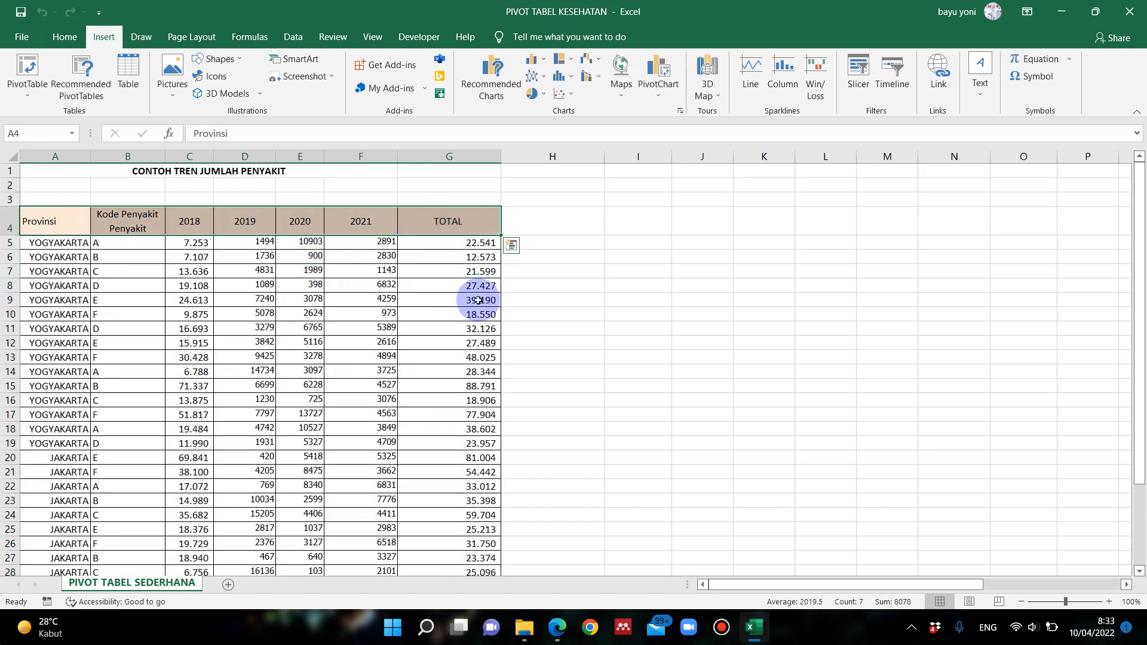
drag(71, 223, 376, 224)
click(403, 291)
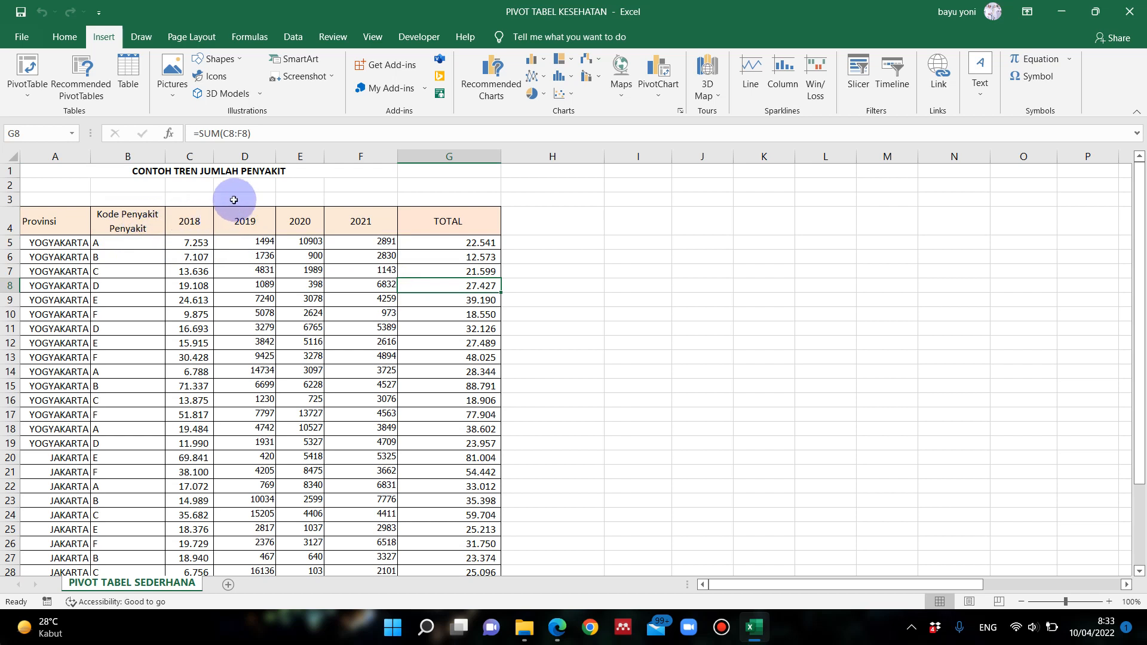
drag(190, 199, 375, 200)
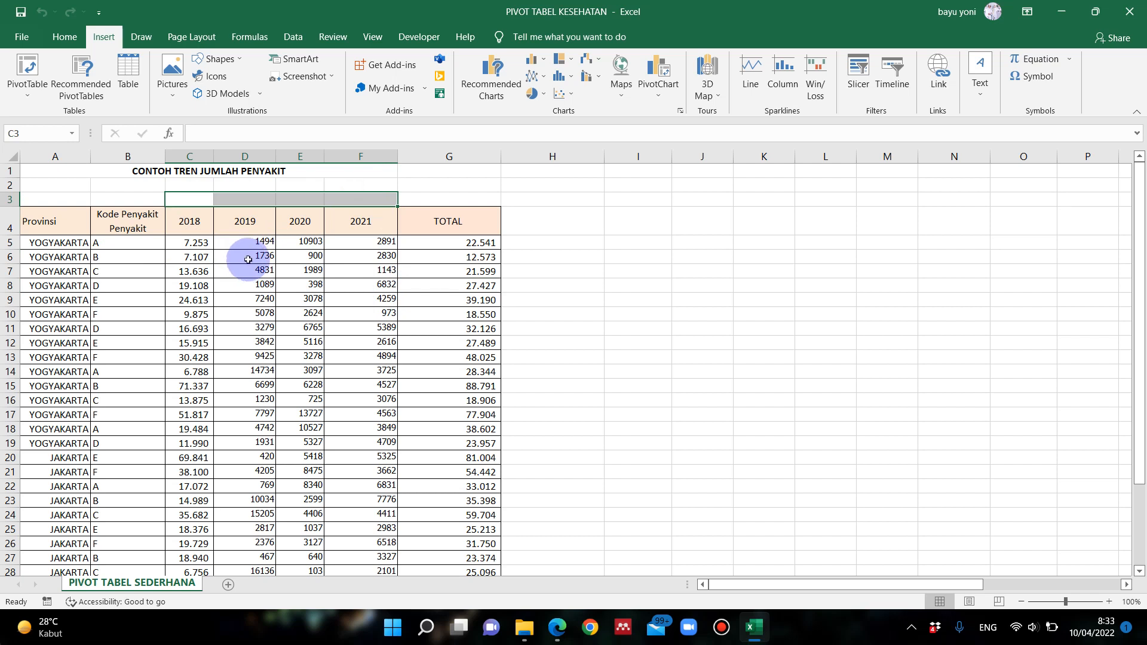
click(245, 229)
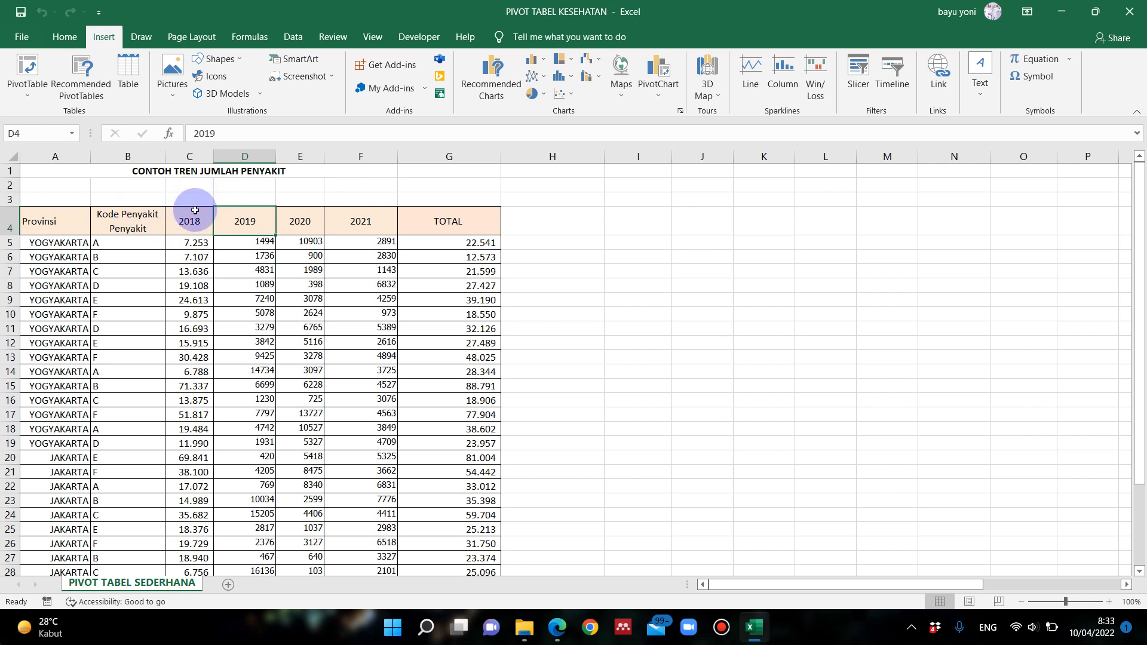
drag(189, 199, 360, 206)
drag(130, 200, 69, 217)
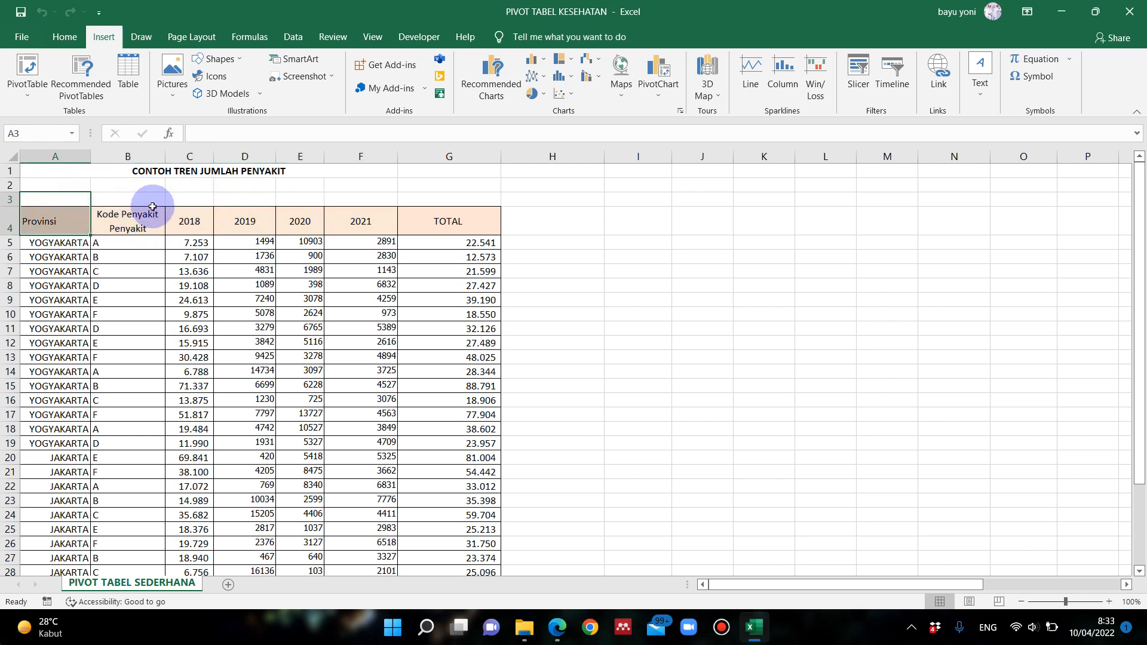
drag(203, 200, 298, 199)
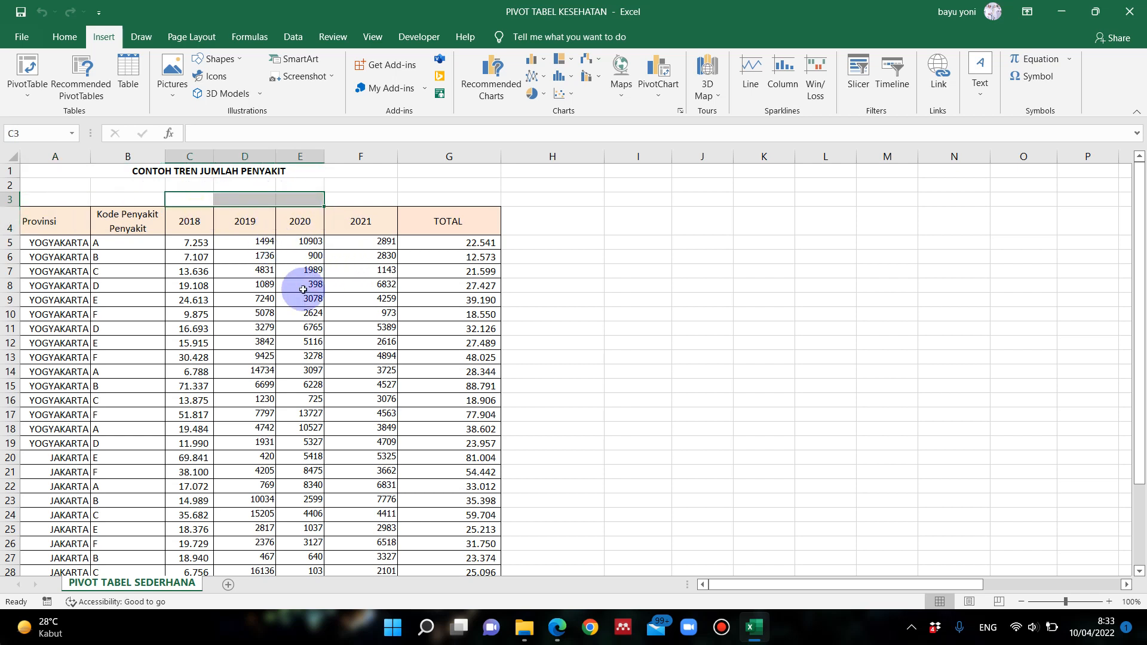
click(267, 303)
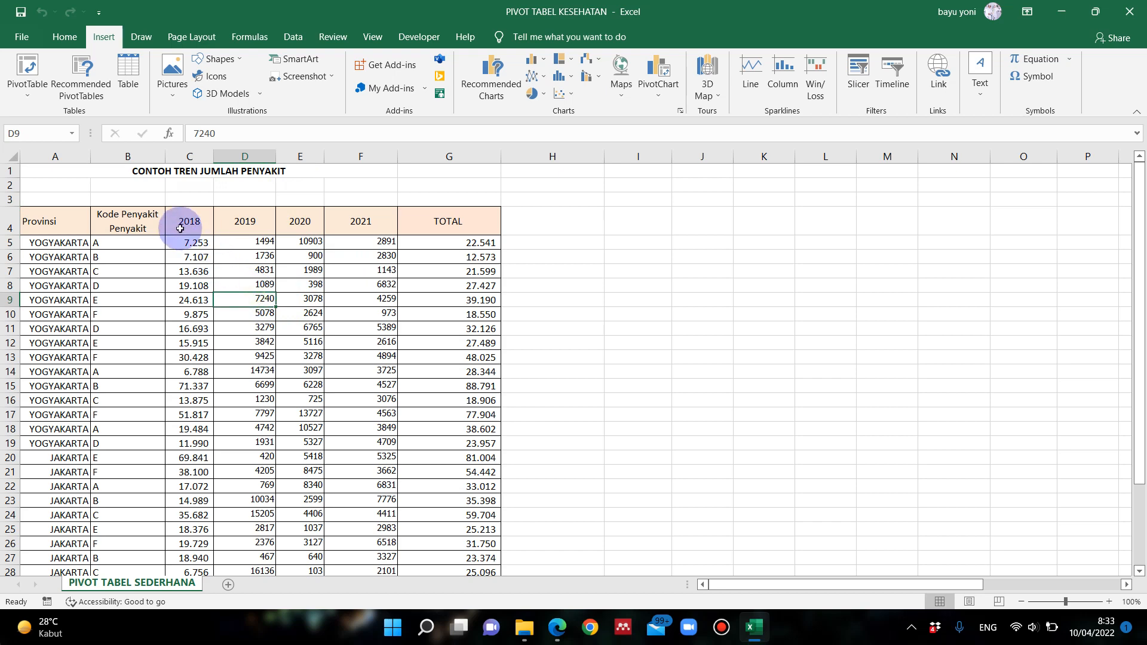
key(ctrl+a)
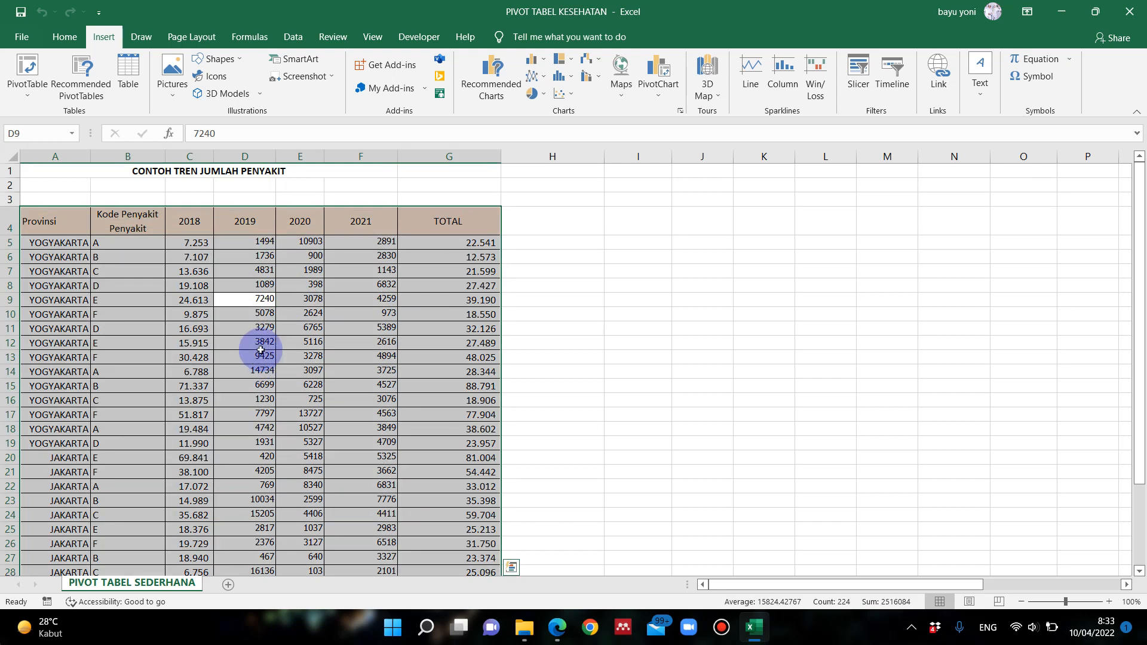
click(35, 75)
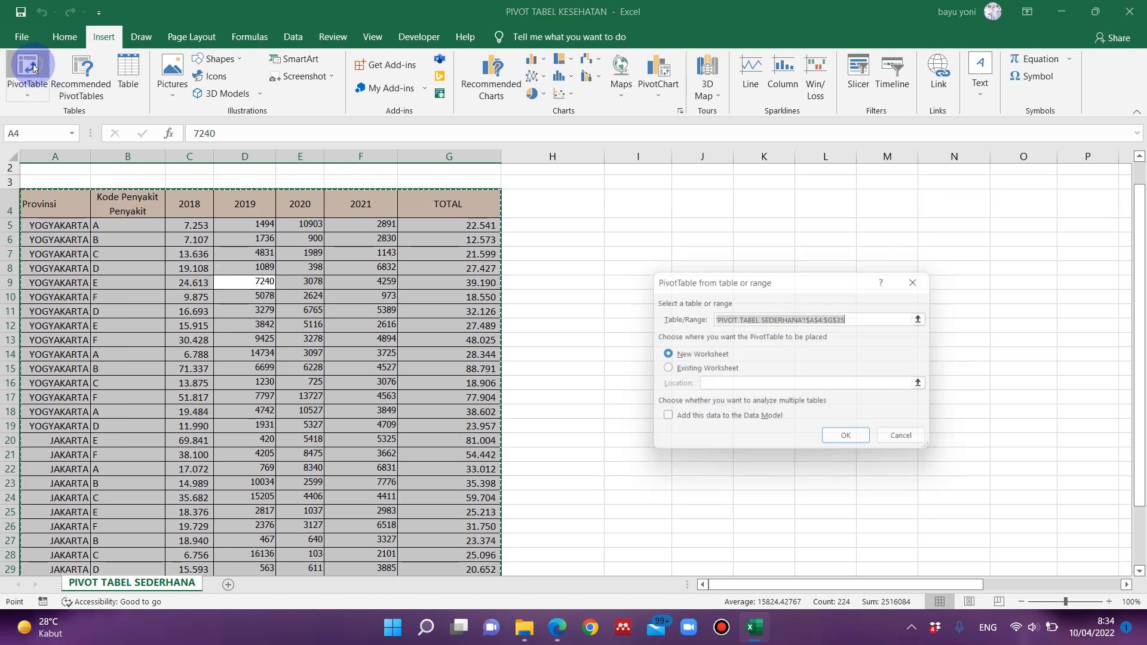
scroll(358, 323, up, 1)
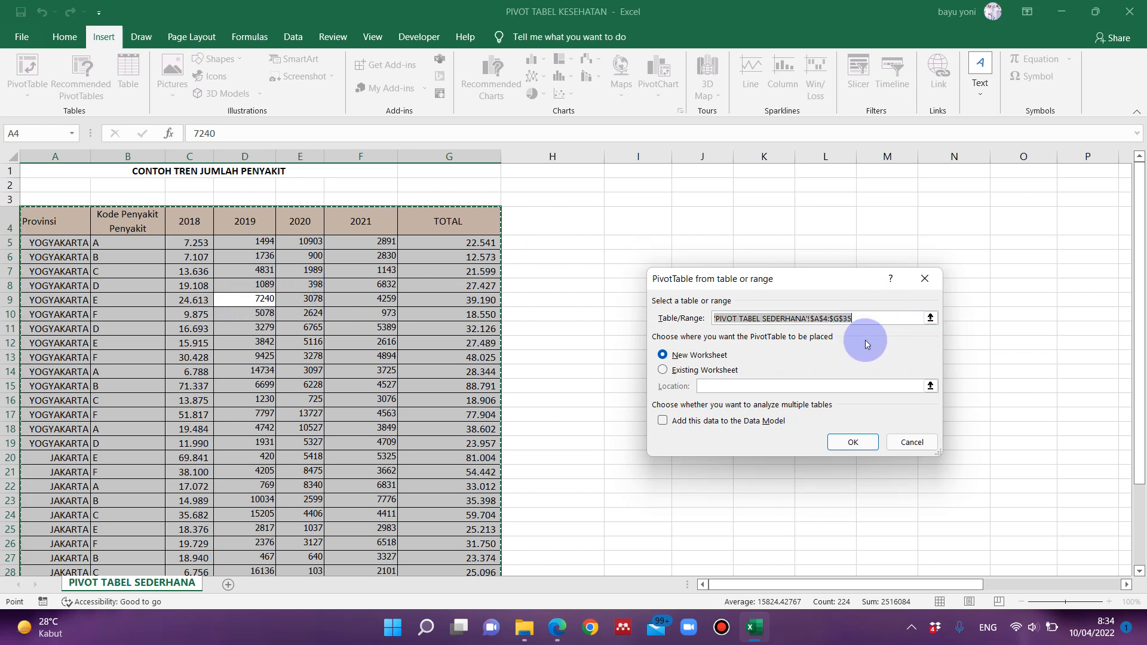
click(925, 278)
click(584, 254)
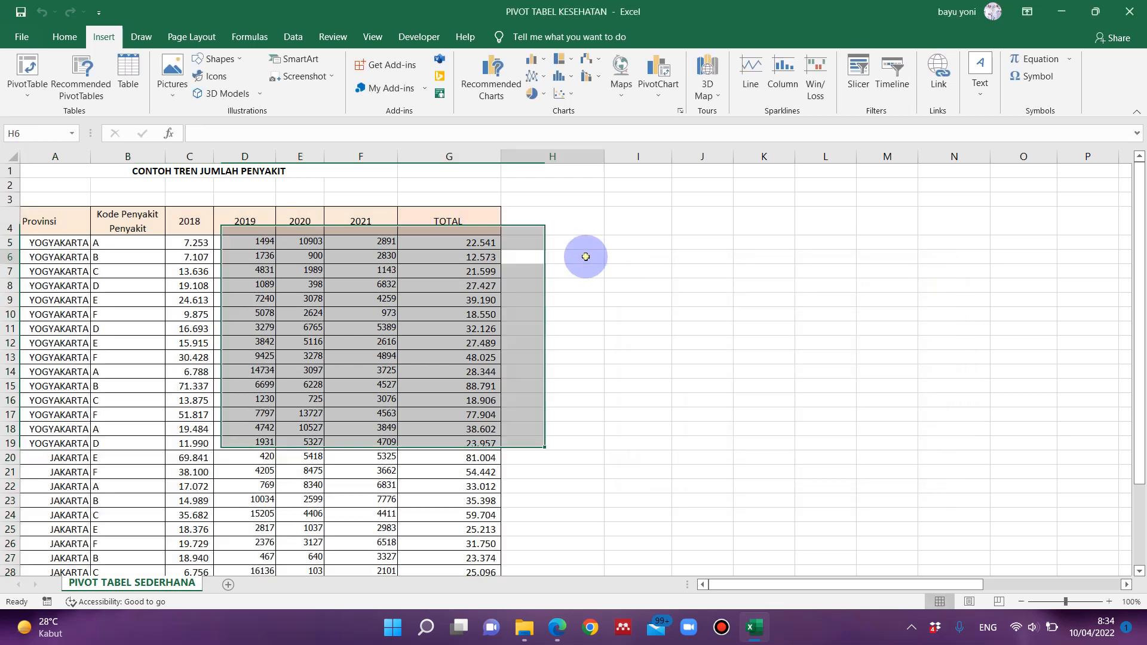
click(837, 252)
click(699, 272)
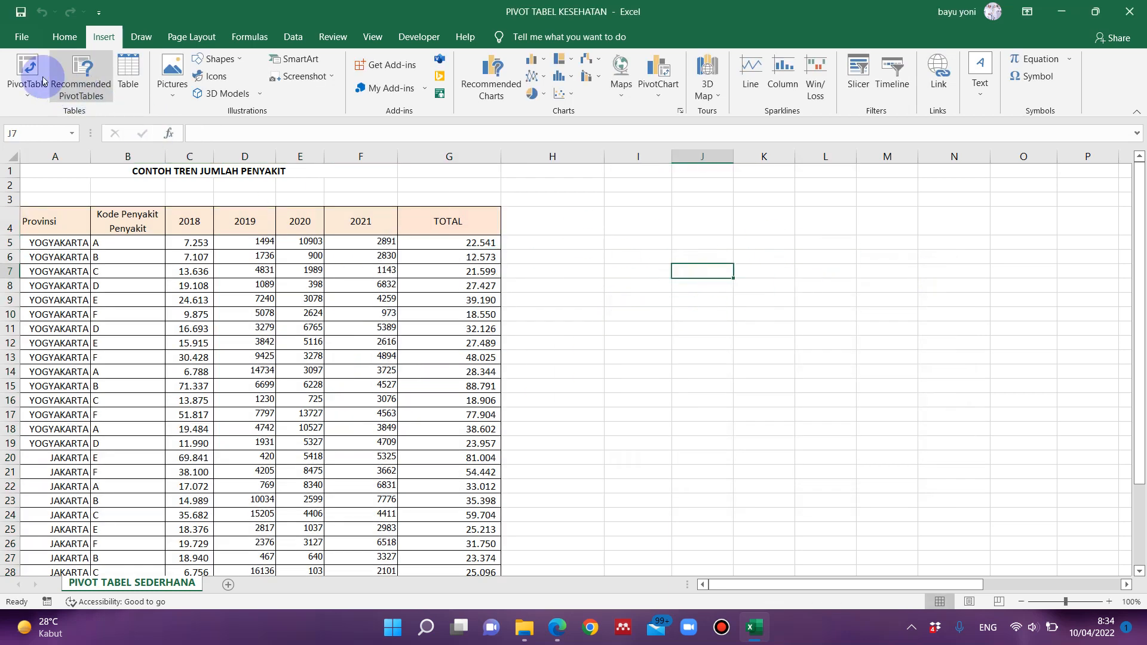
click(27, 72)
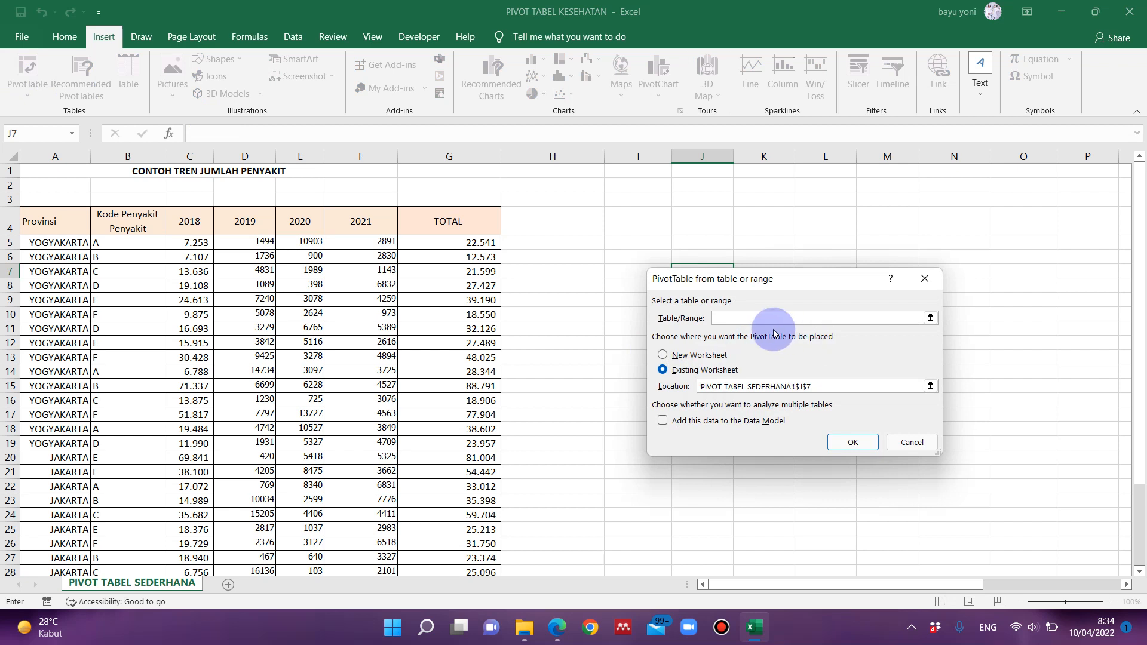
click(820, 319)
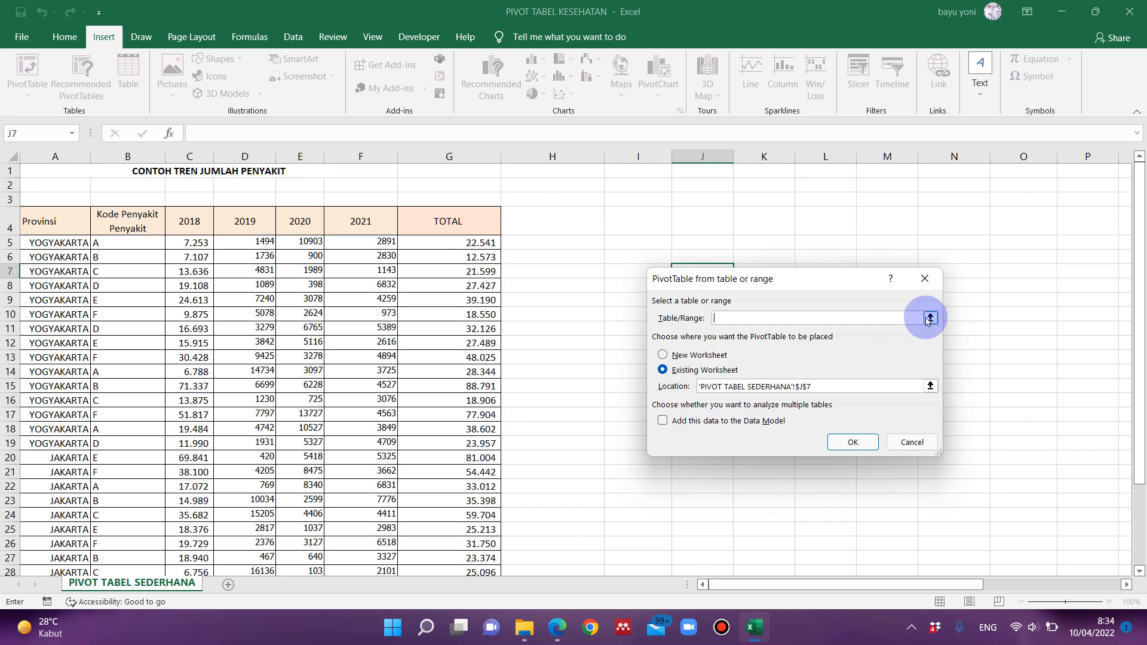
click(925, 277)
Create a PivotTable from the whole disease table, range A4:G35, on a new worksheet
click(345, 329)
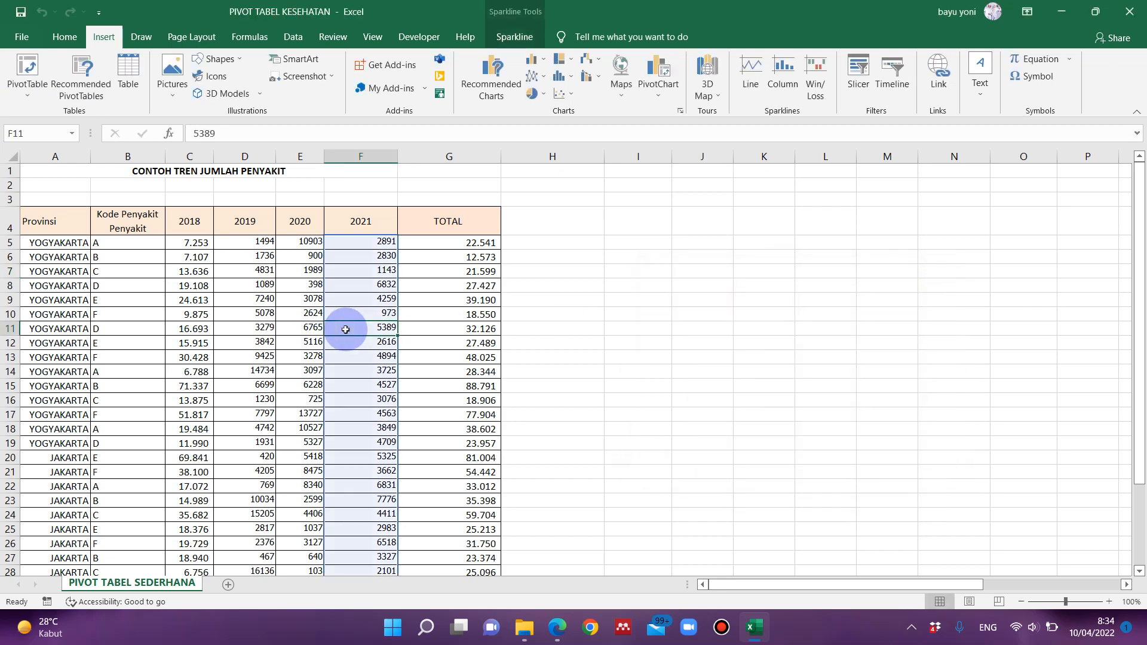
click(338, 360)
key(ctrl+a)
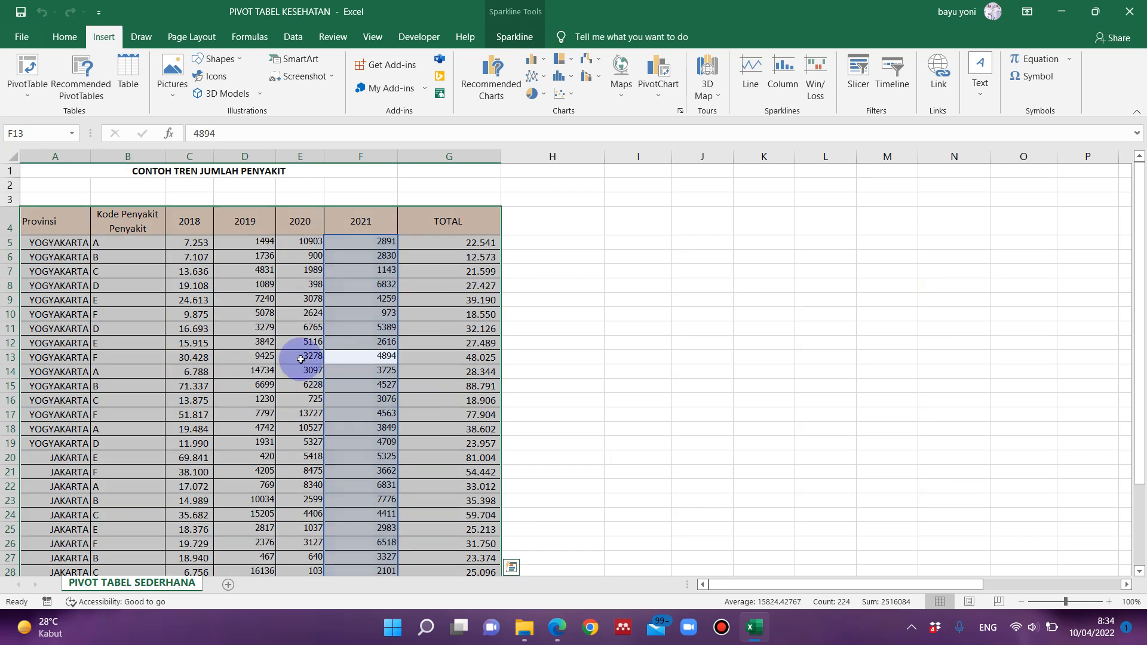
click(27, 71)
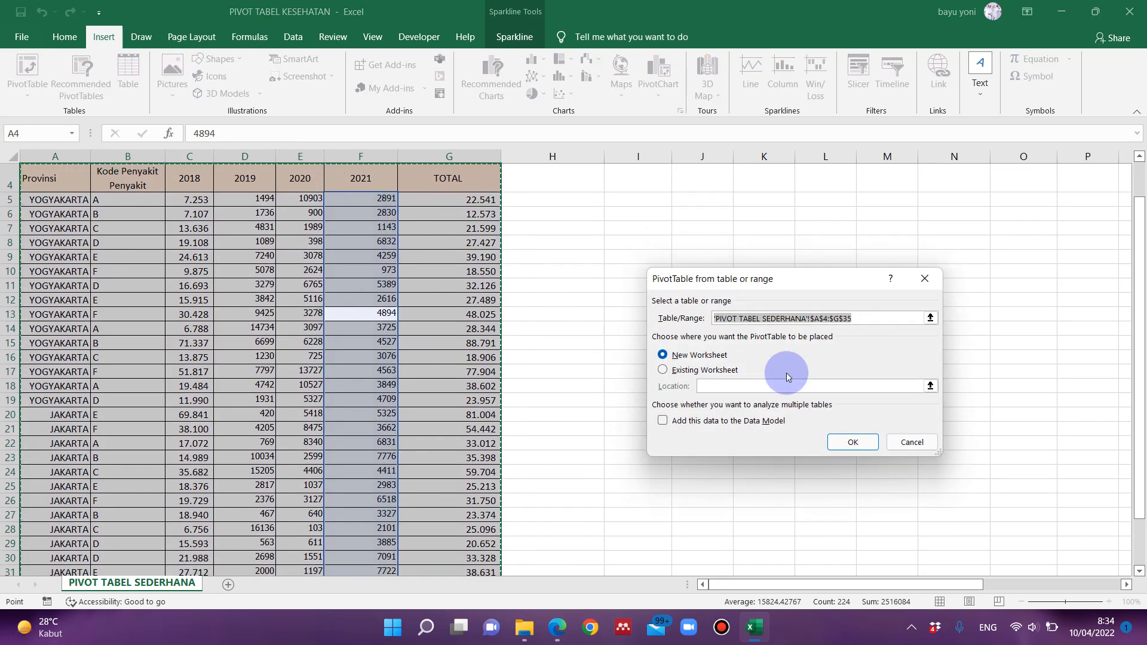
scroll(673, 366, up, 1)
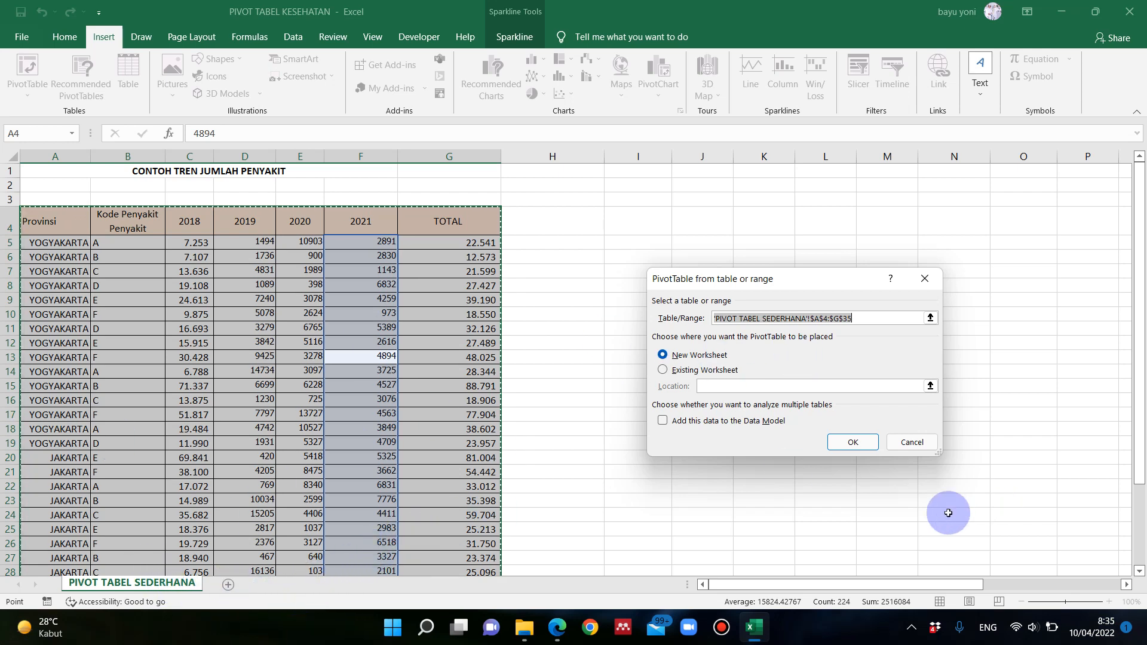
click(858, 441)
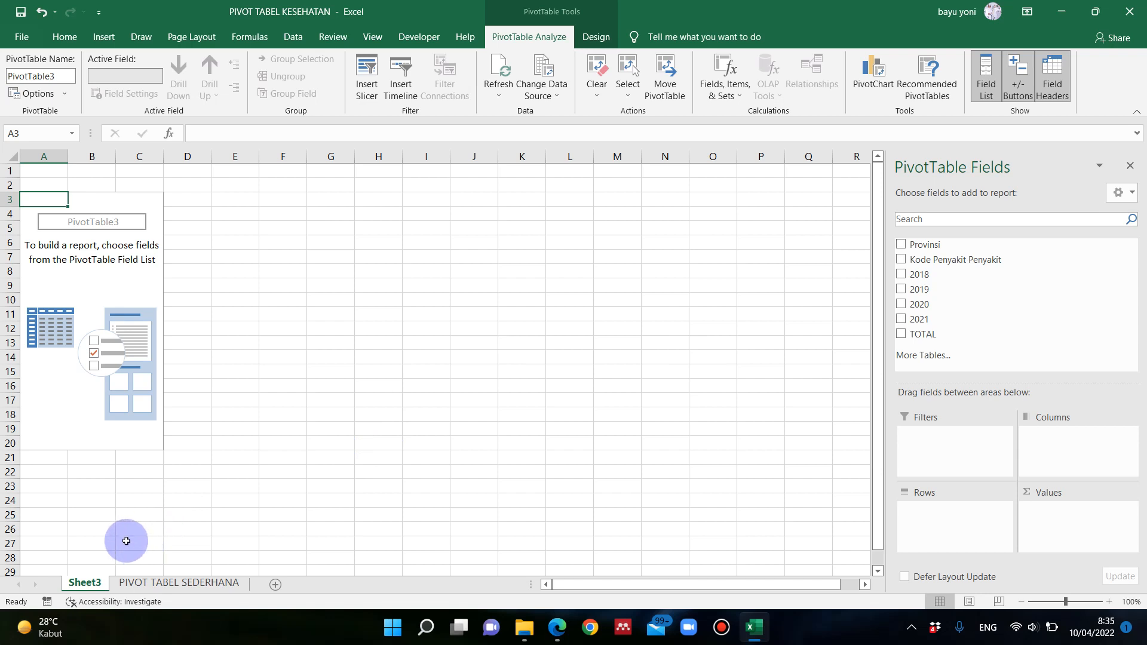
Delete the new worksheet Sheet3 that holds the empty PivotTable
right_click(87, 581)
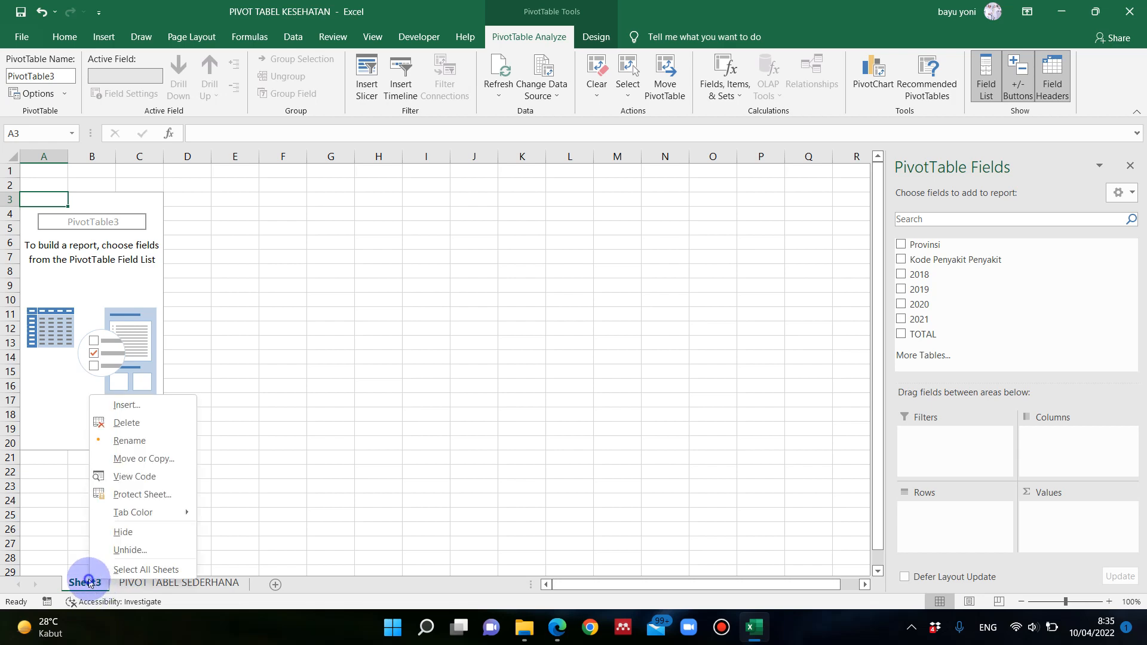
click(166, 422)
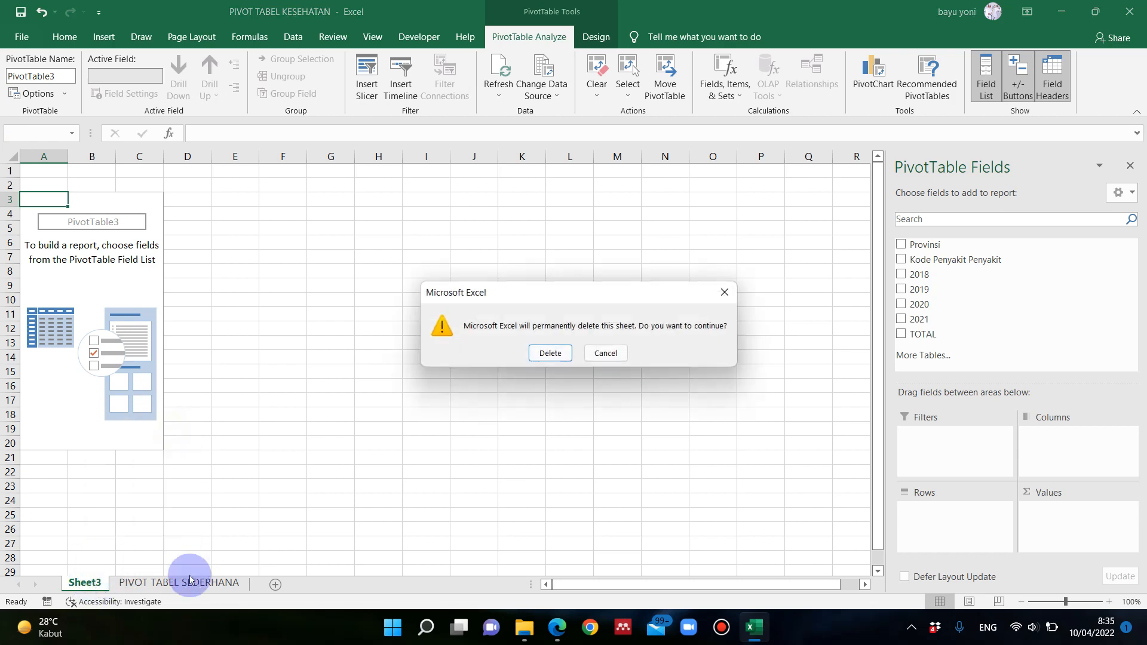
click(550, 353)
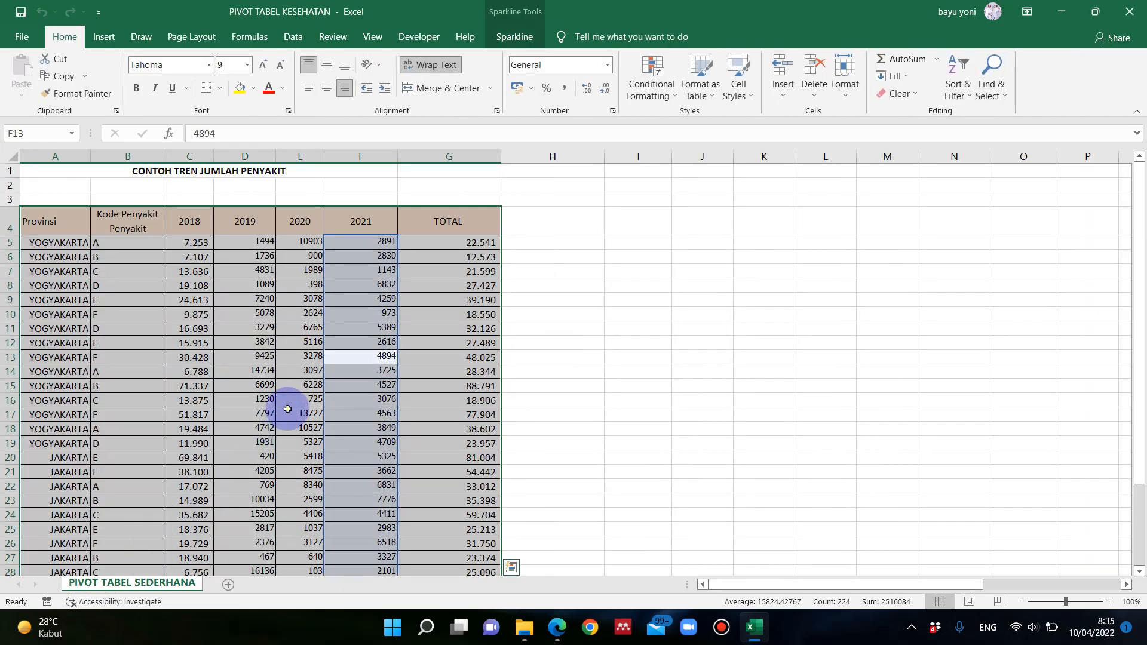
Create a PivotTable from the whole disease table, range A4:G35, placed on the existing worksheet at cell I4
click(288, 410)
key(ctrl+a)
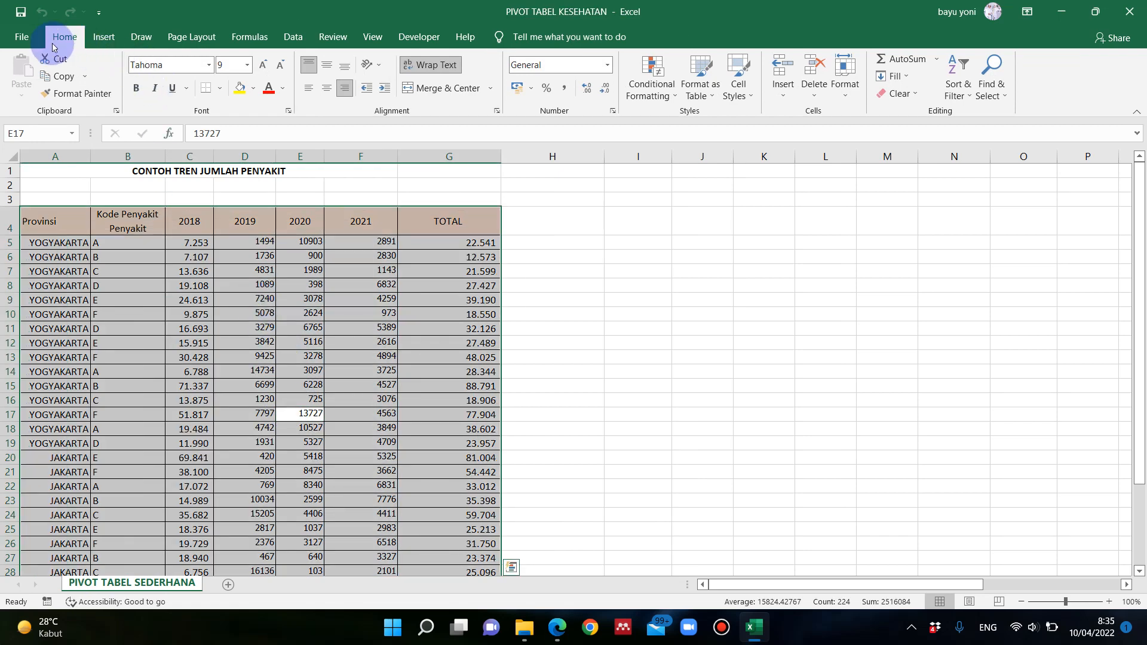
click(113, 39)
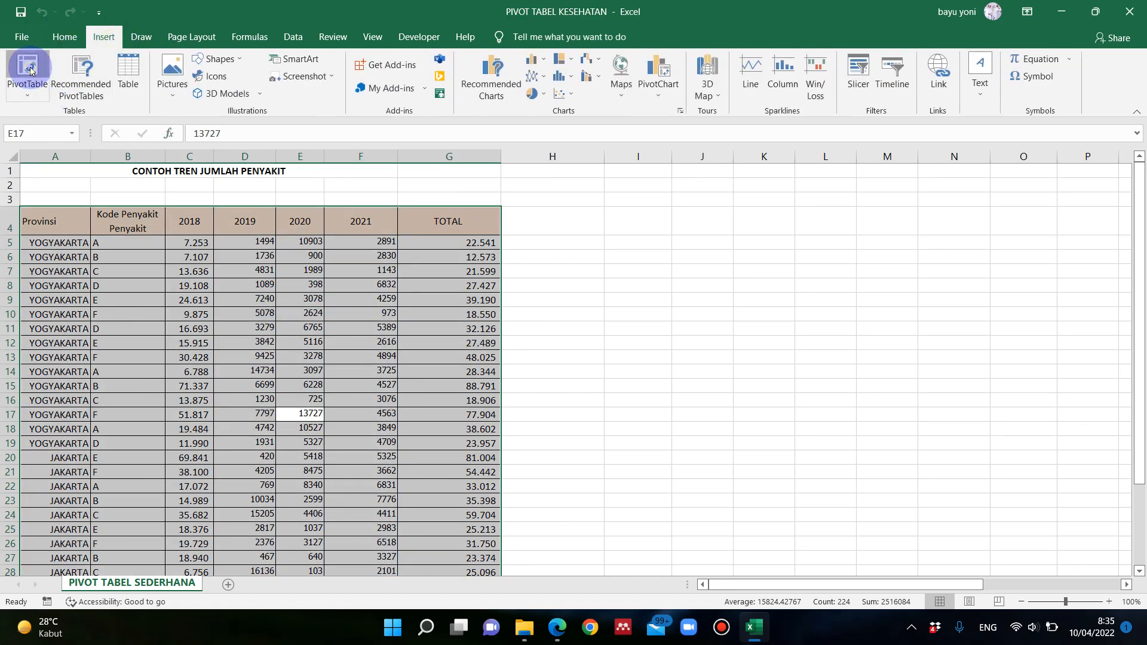
click(27, 69)
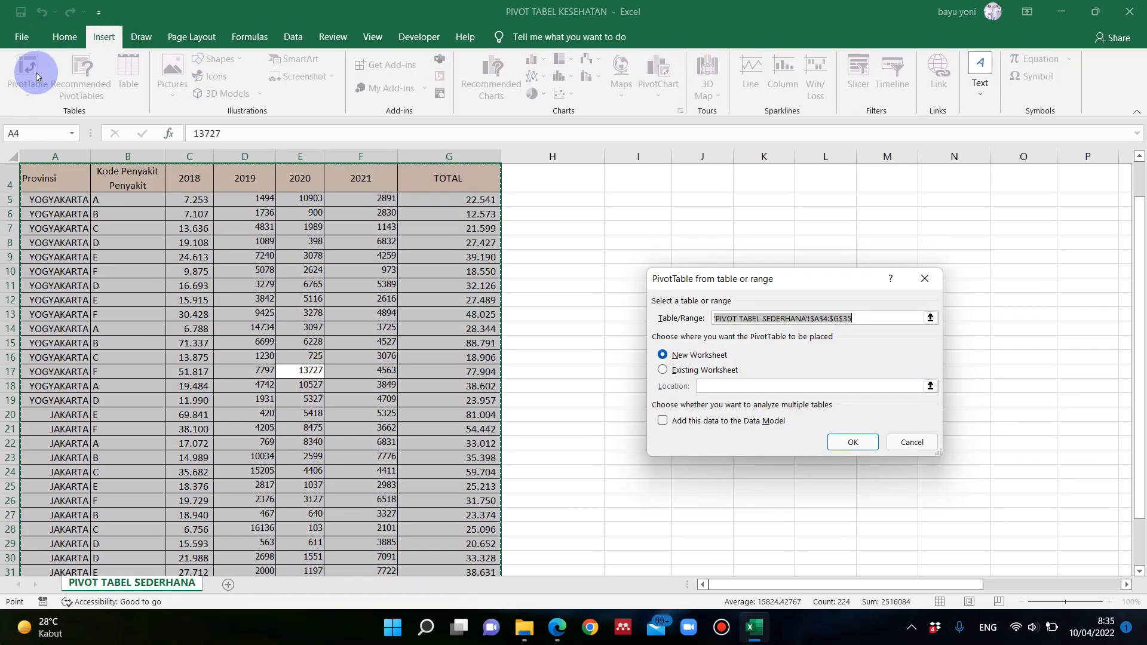
click(694, 373)
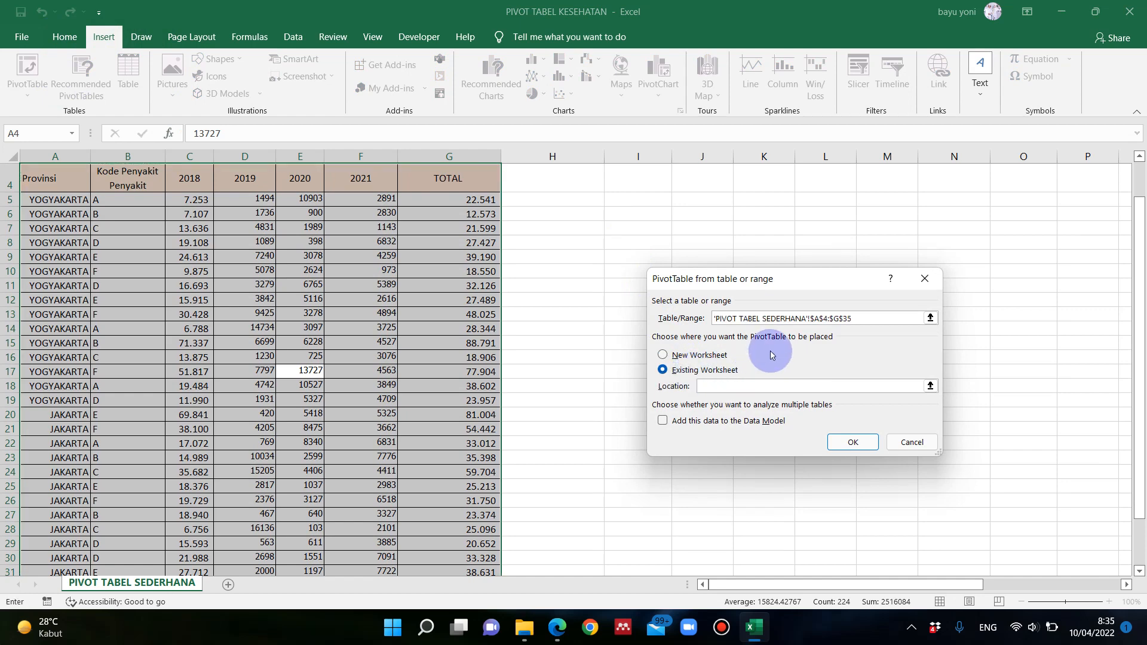
scroll(770, 355, up, 1)
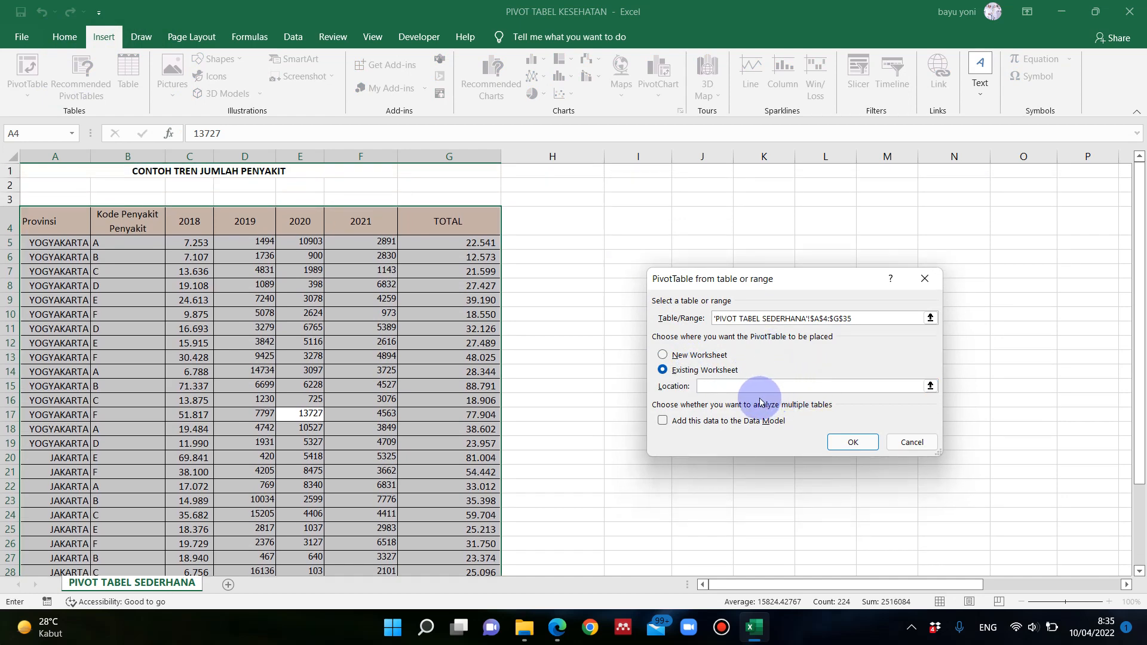
click(740, 385)
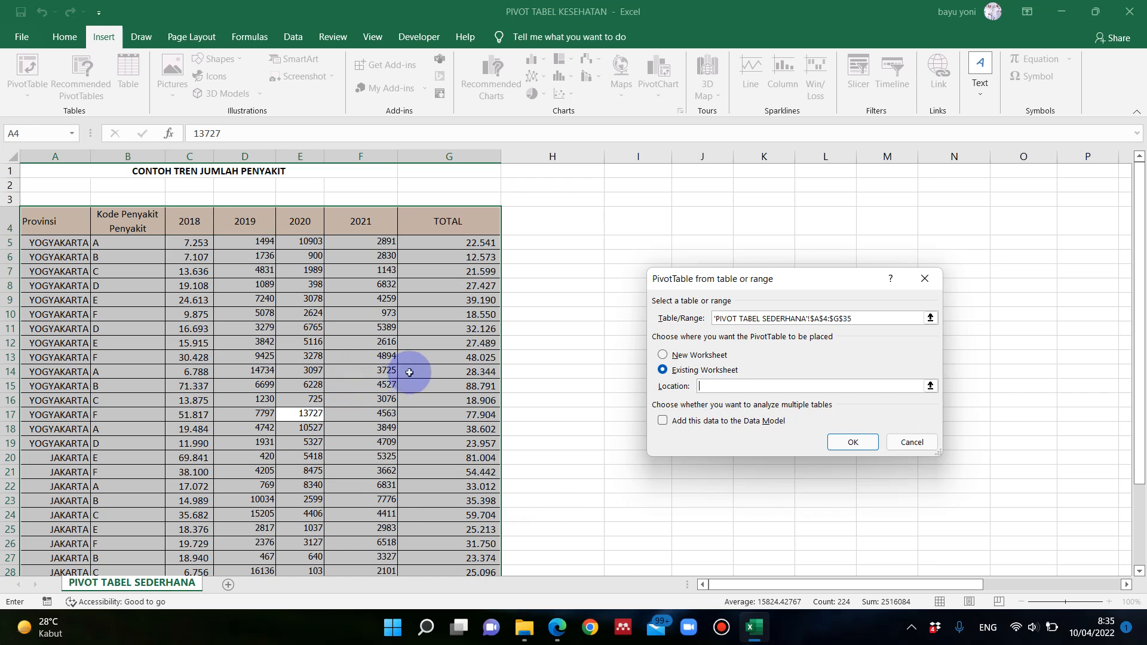
key(Down)
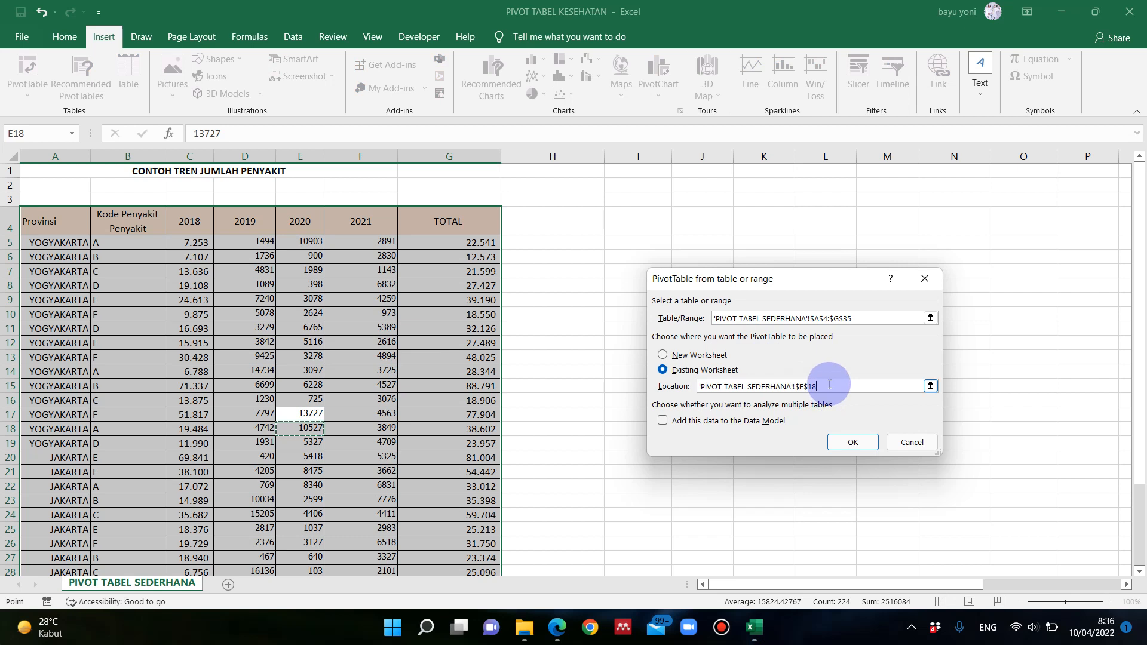
drag(817, 386, 713, 382)
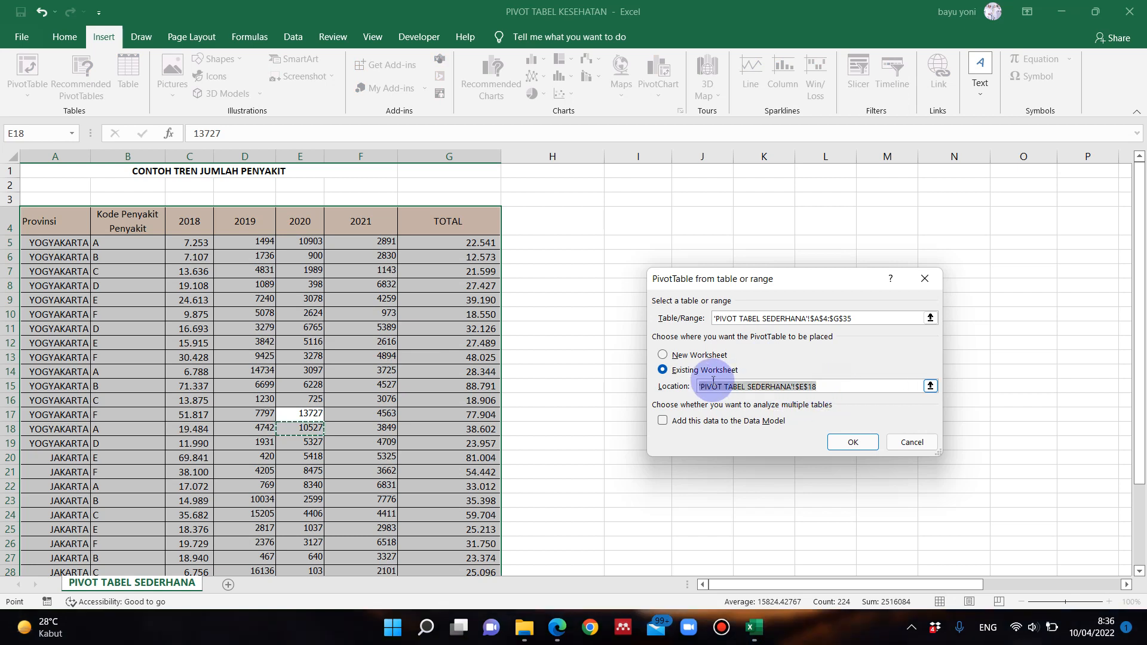
click(630, 227)
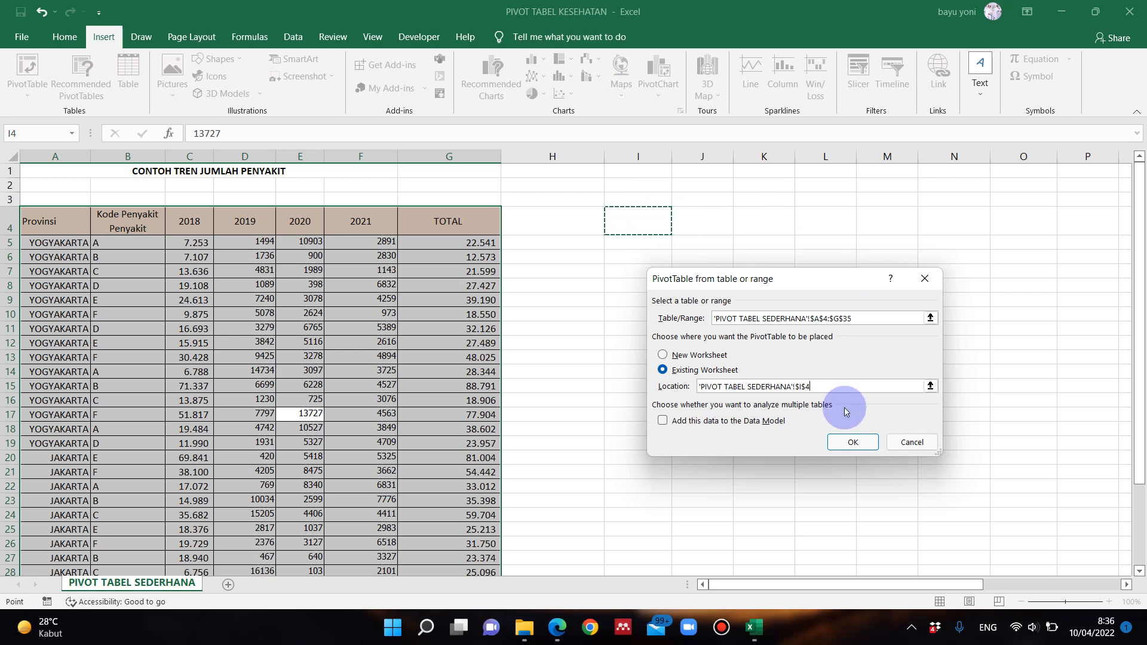
click(848, 442)
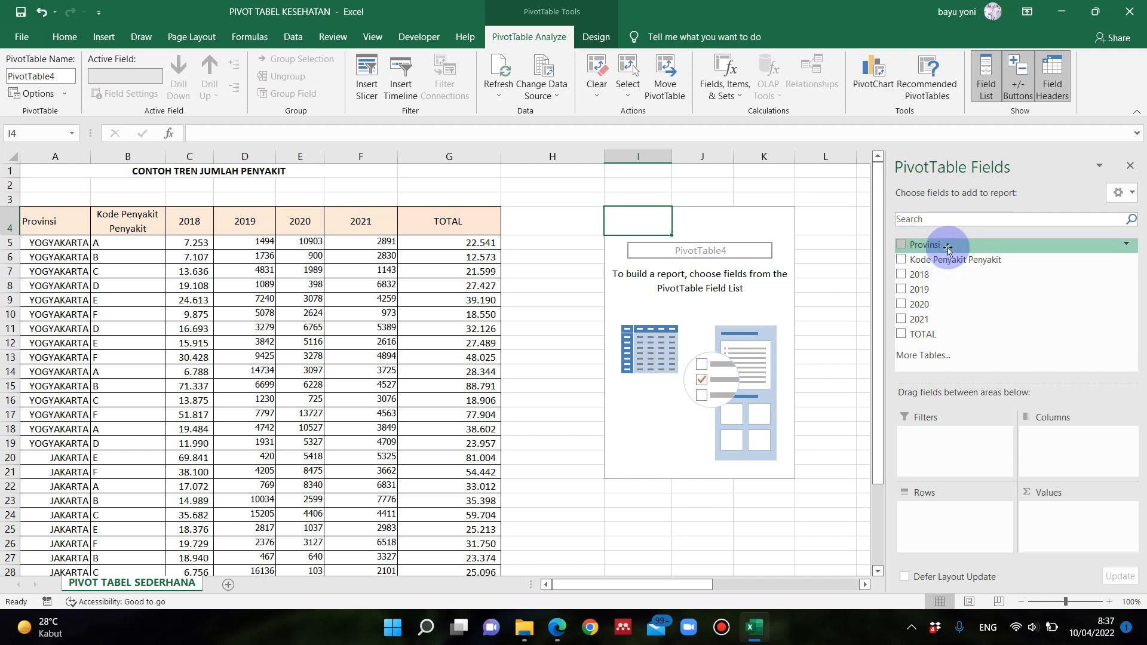
Lay out the PivotTable with Provinsi as columns, Kode Penyakit Penyakit as rows and the sum of 2018 as values
drag(948, 249, 1058, 449)
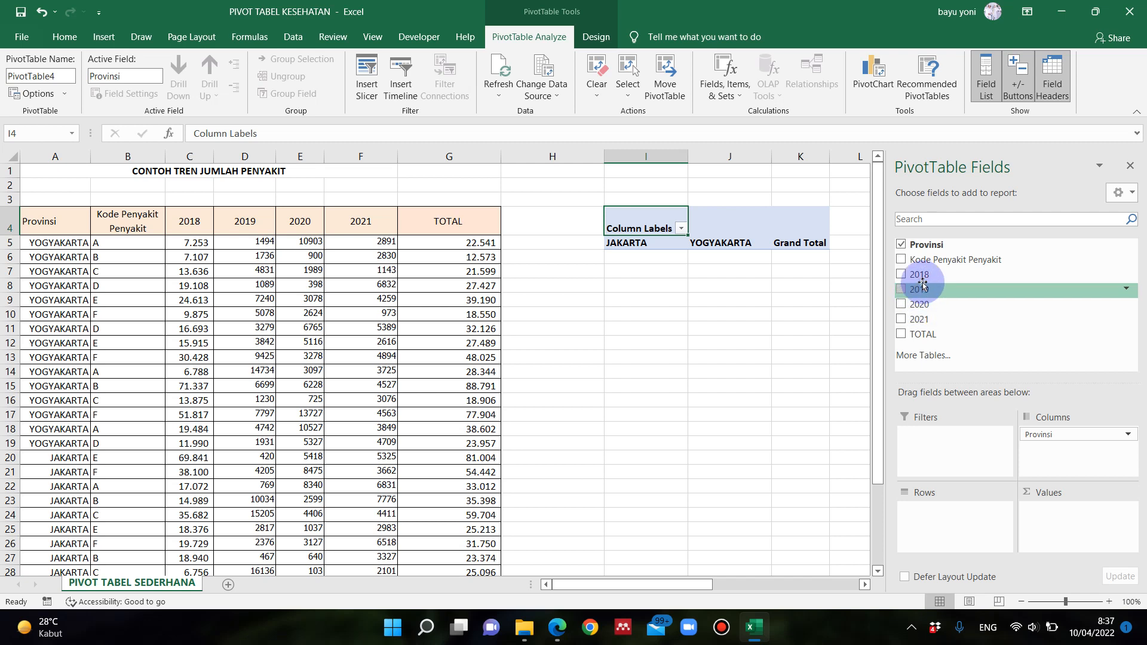
drag(923, 259, 953, 521)
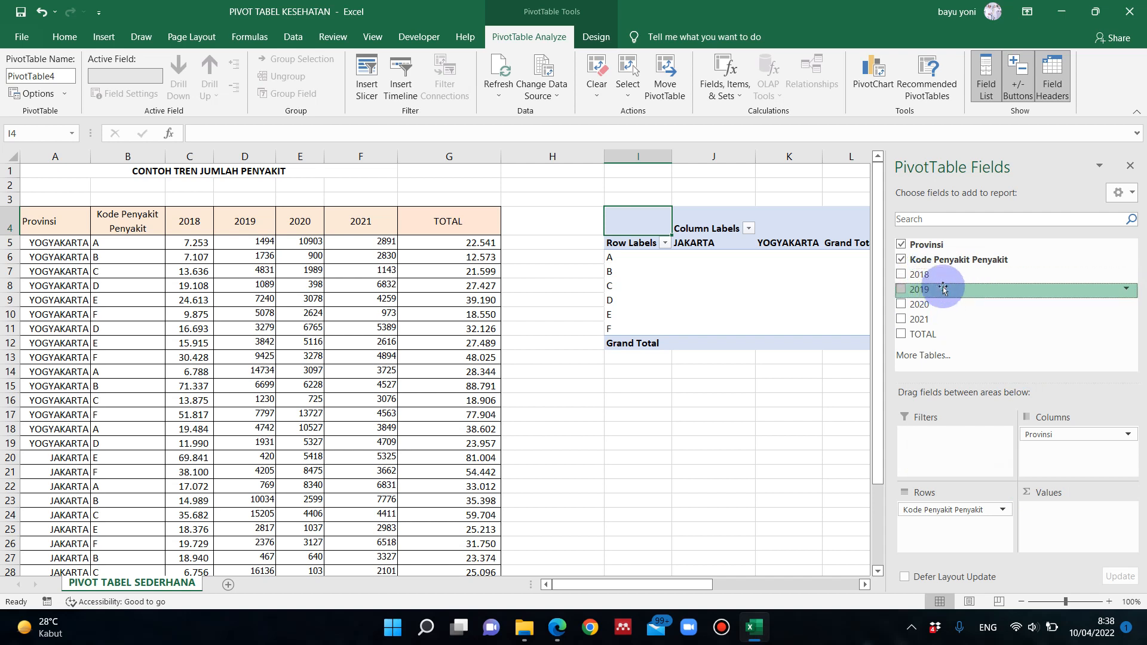
drag(944, 275, 1055, 497)
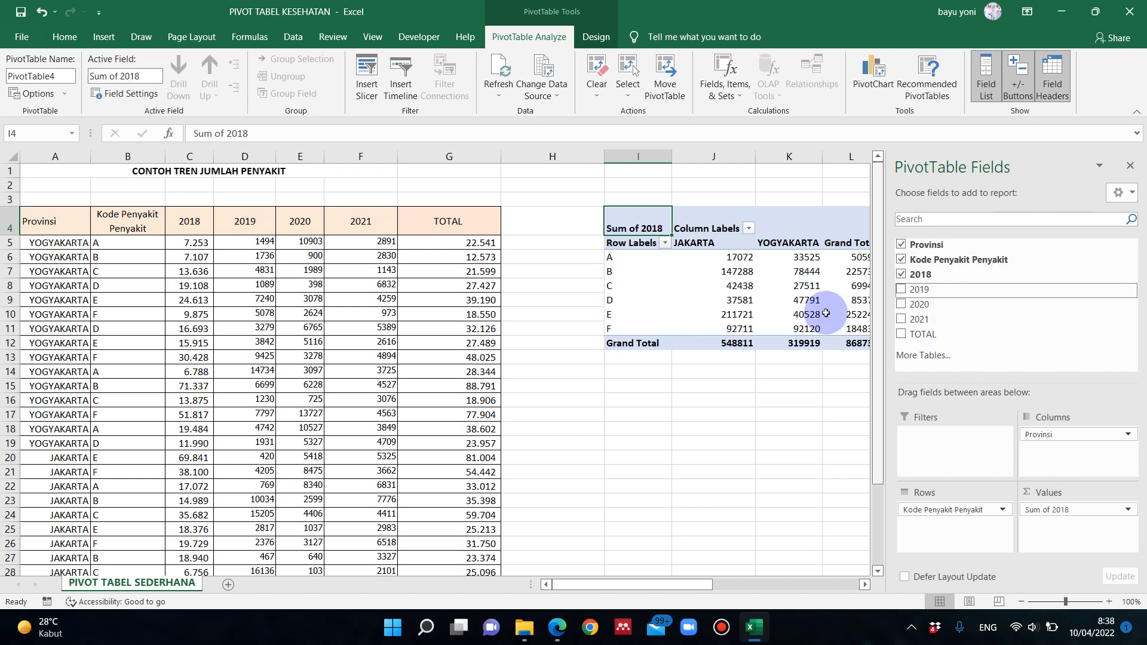
Format all PivotTable values, including the grand totals in J6:L12, in comma style with thousands separators
mouse_move(772, 322)
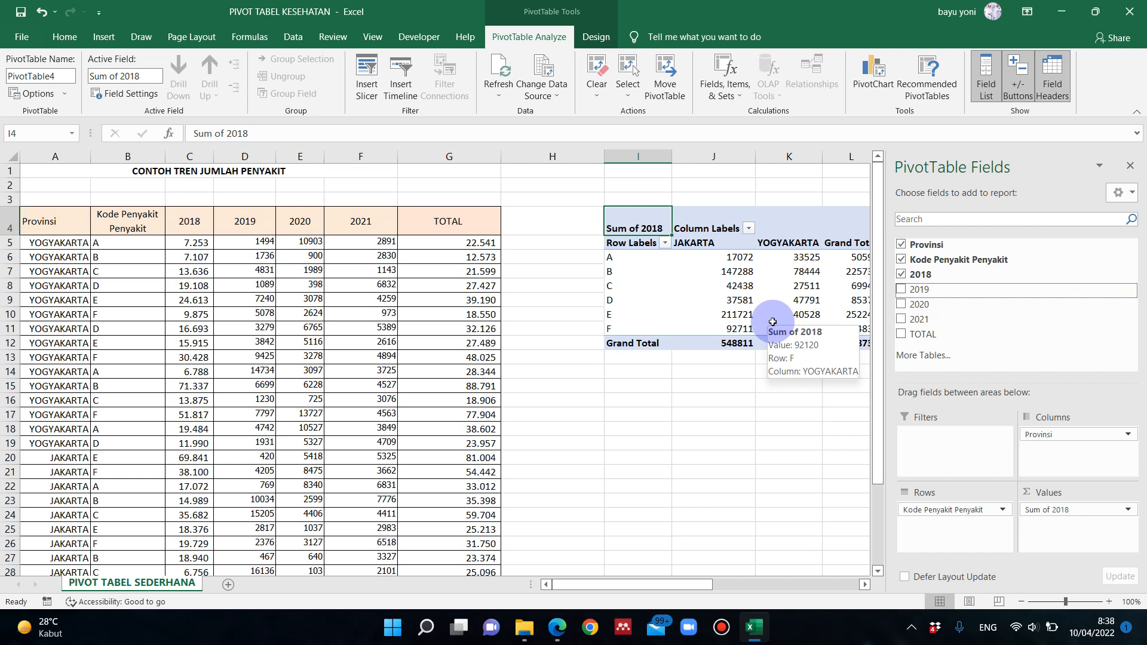
mouse_move(726, 294)
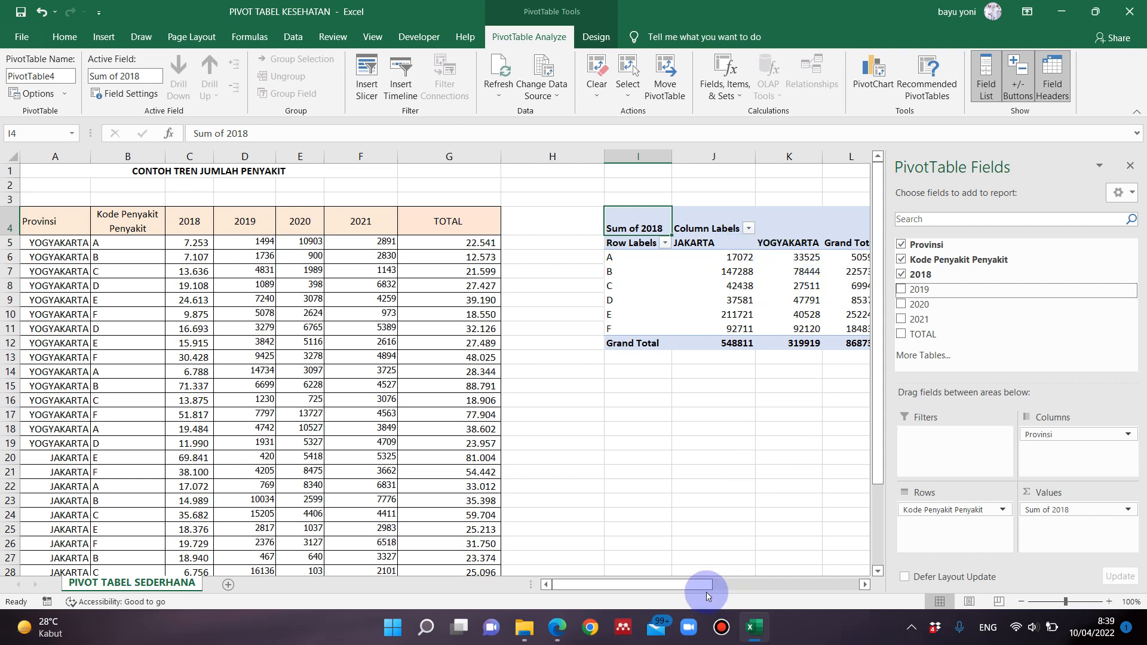
drag(707, 586, 738, 587)
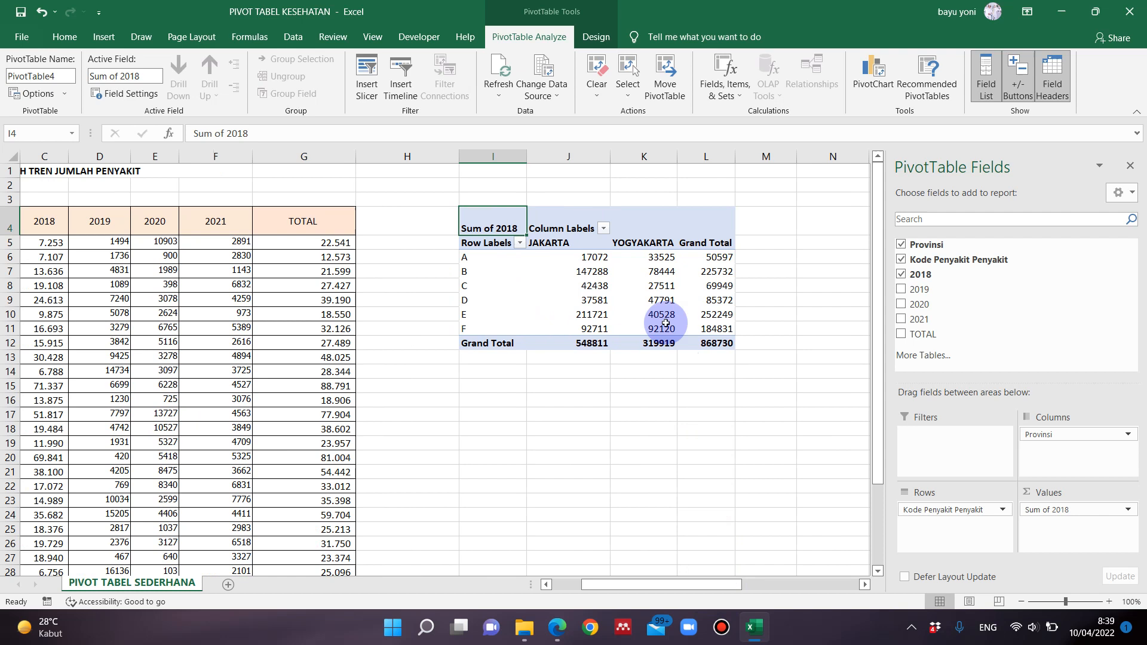
click(609, 231)
click(609, 232)
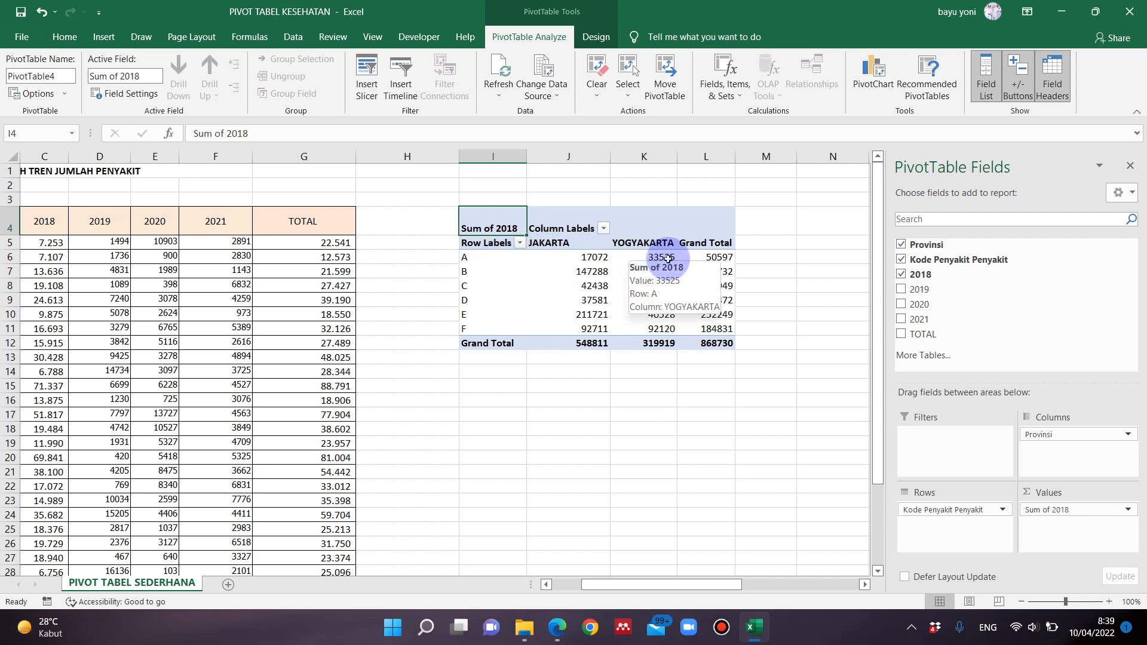
click(725, 258)
drag(588, 256, 717, 343)
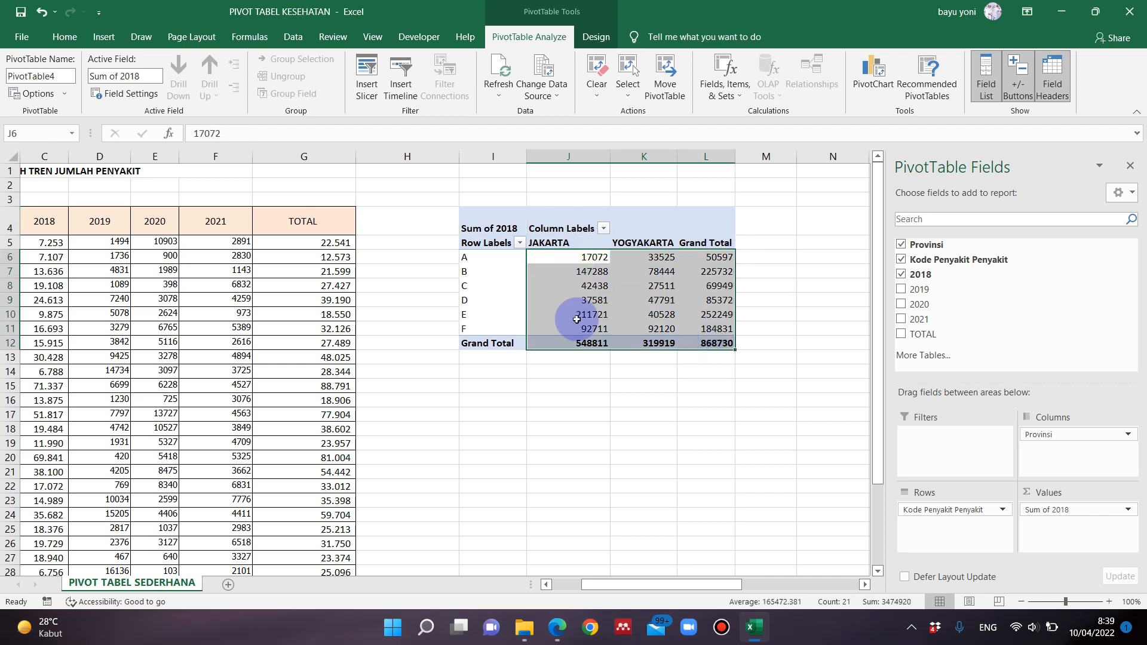
click(63, 35)
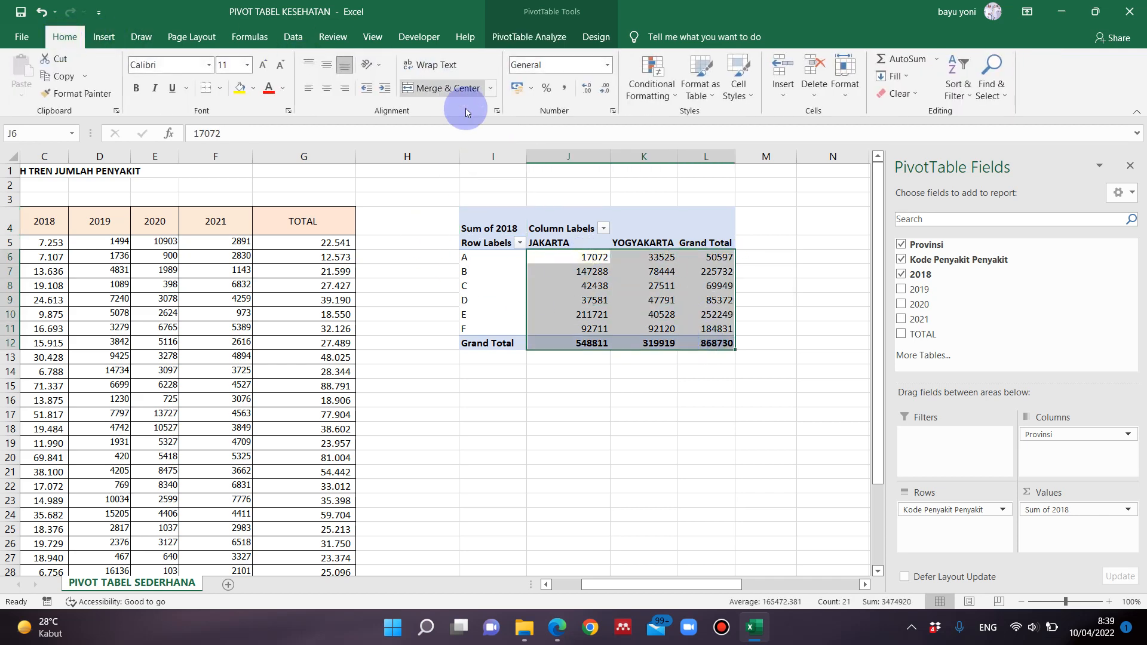
click(564, 89)
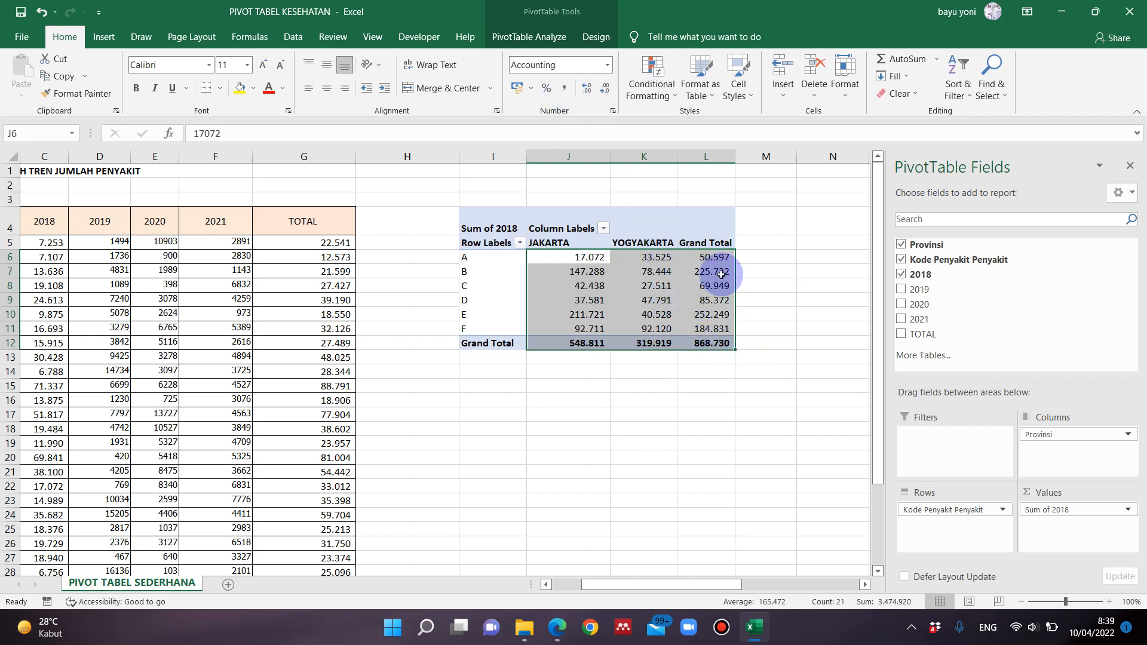
Examine the grand totals of disease codes A and B in the PivotTable
click(758, 258)
click(711, 270)
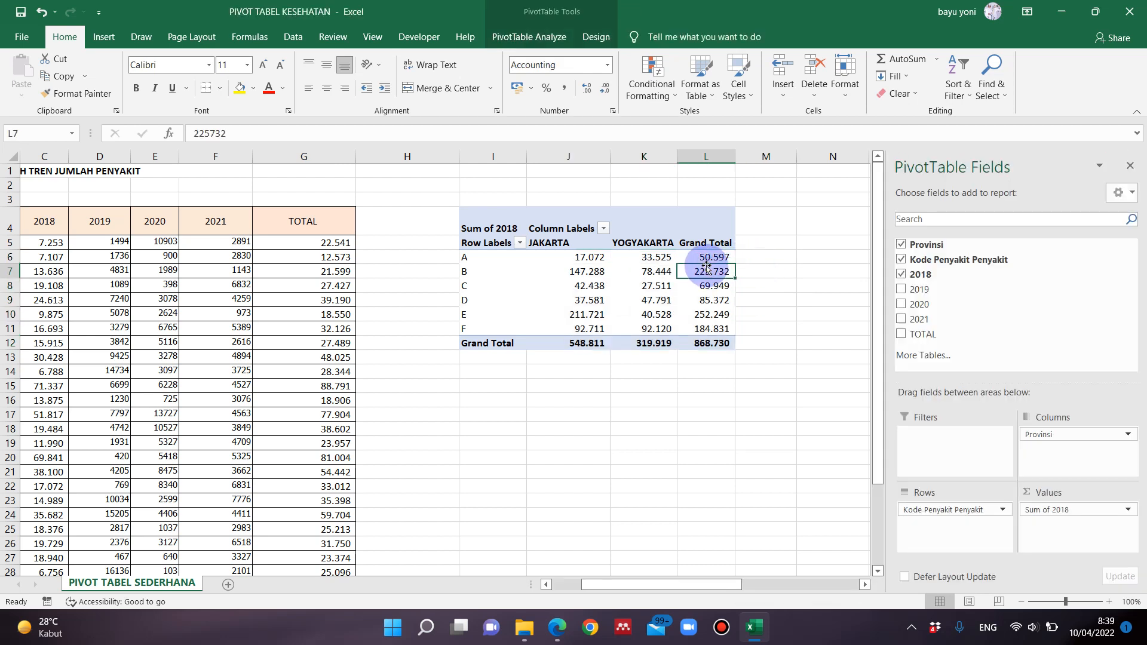
click(708, 255)
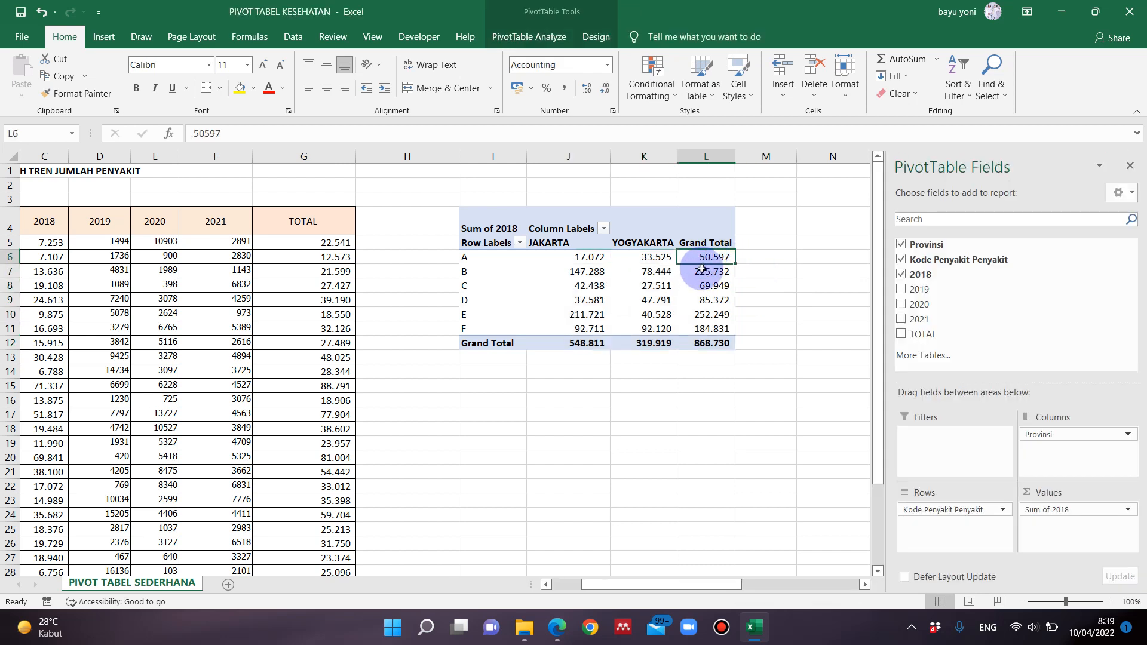
click(704, 273)
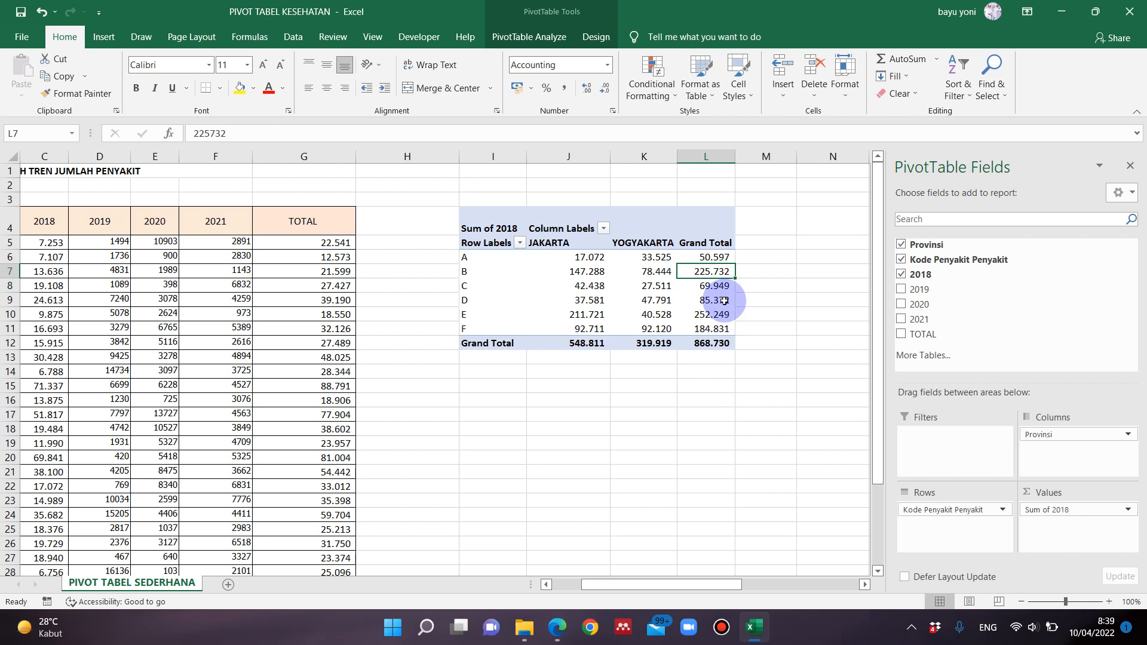
Filter the PivotTable's row labels to show only disease code D
mouse_move(724, 300)
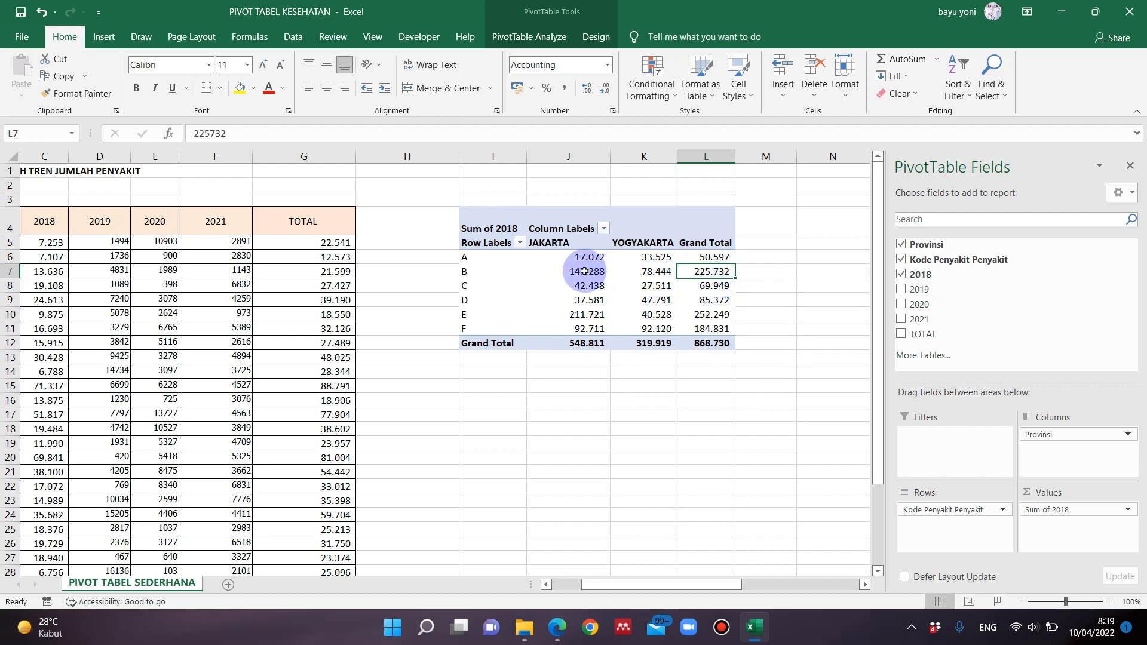
click(519, 242)
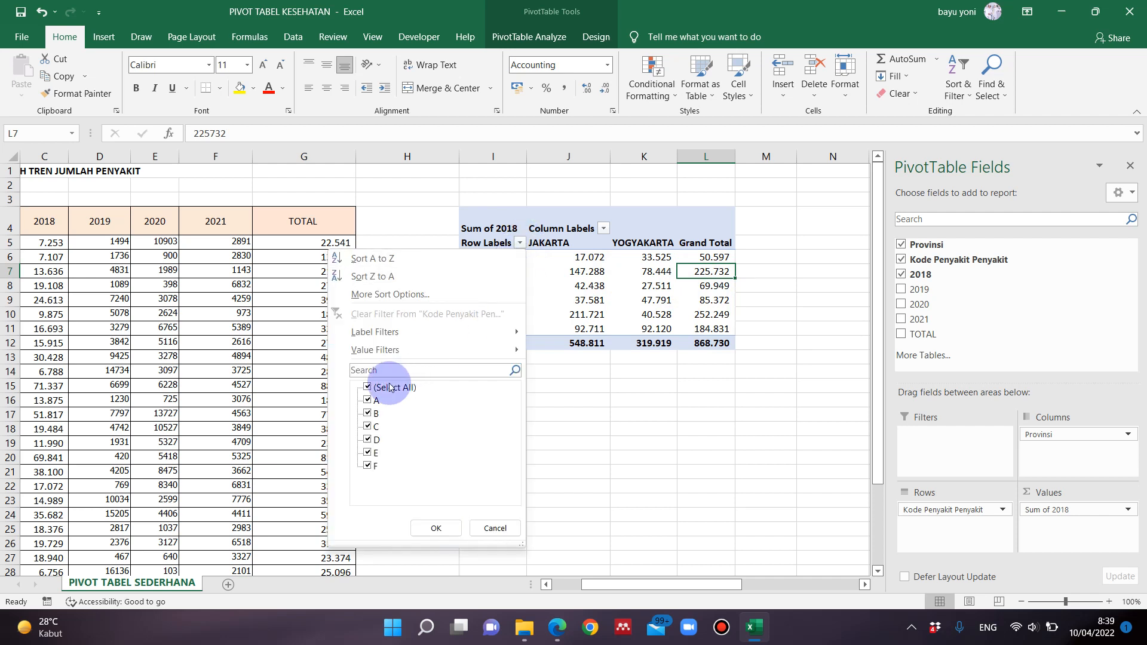
click(366, 387)
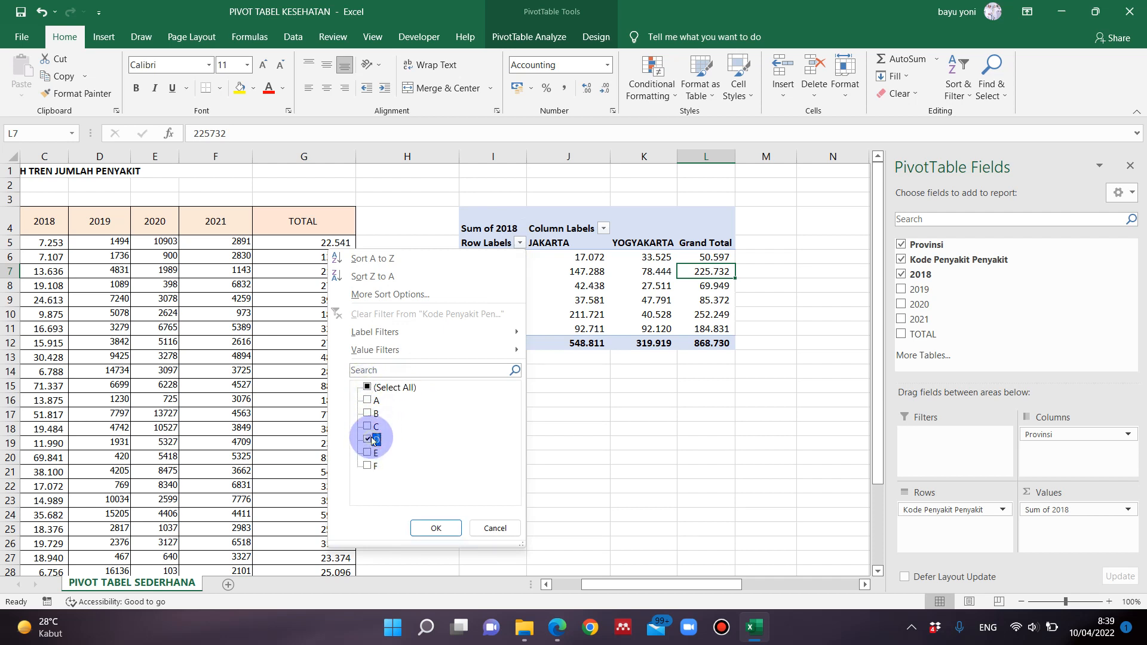
click(436, 528)
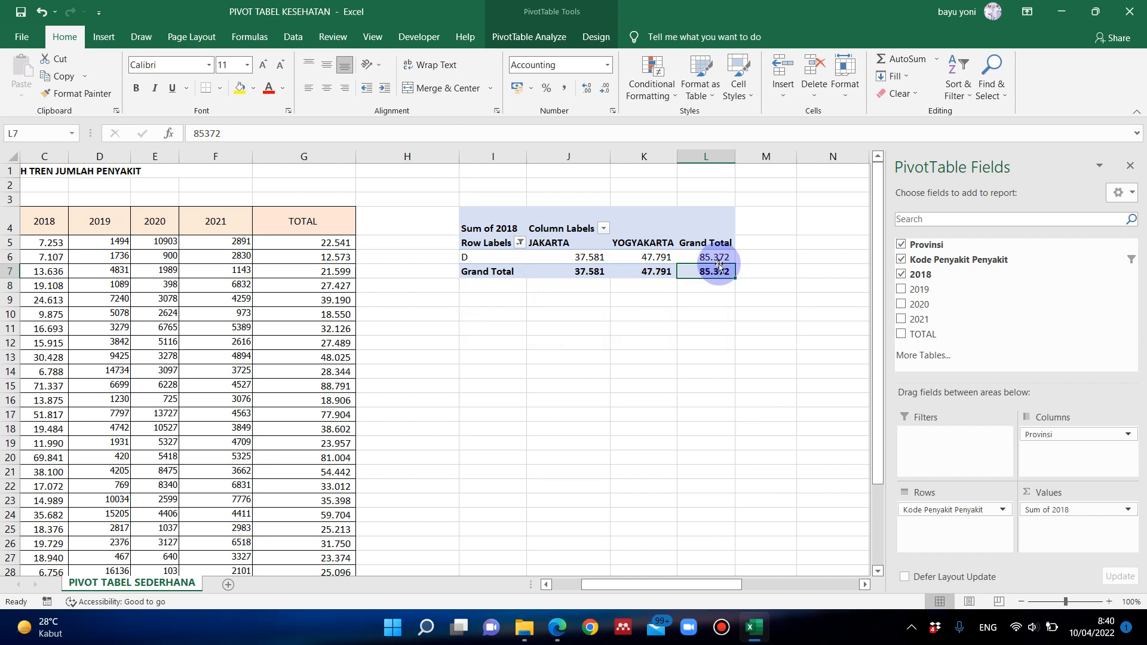
Restore all disease codes in the row label filter and view the province filter options in the column labels
click(520, 242)
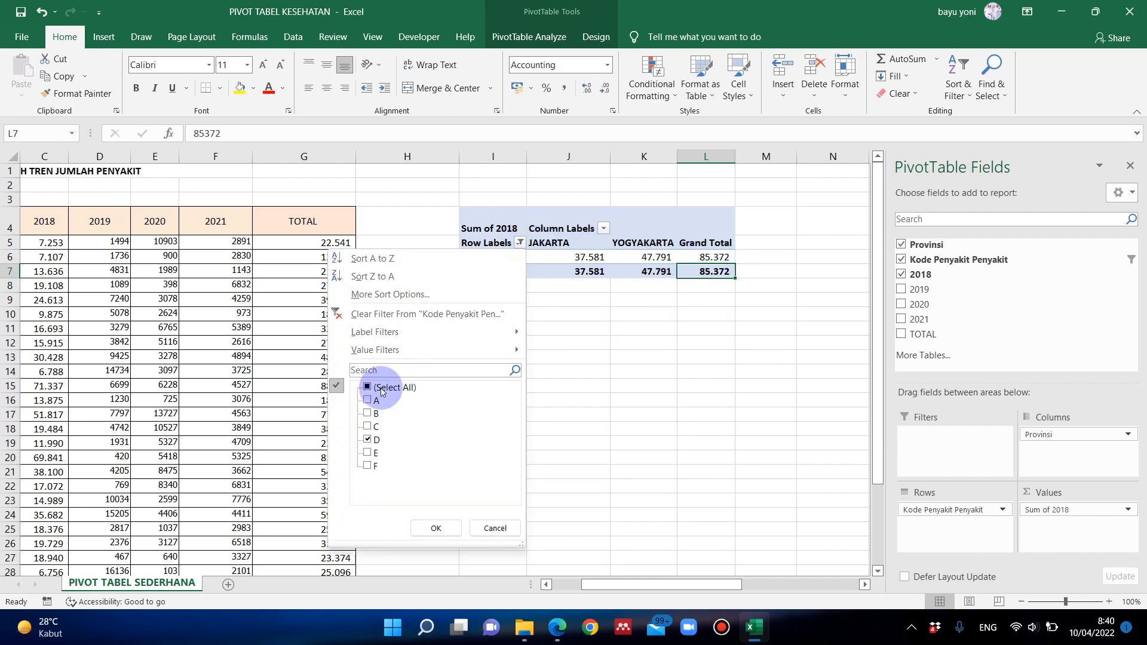
click(434, 526)
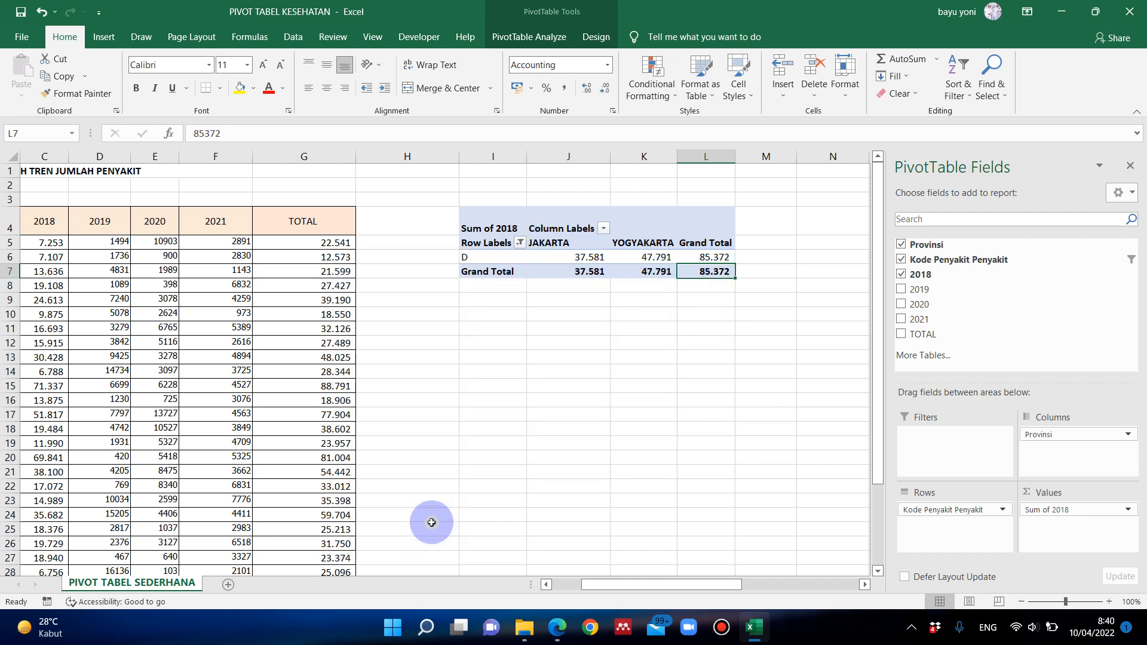
click(603, 229)
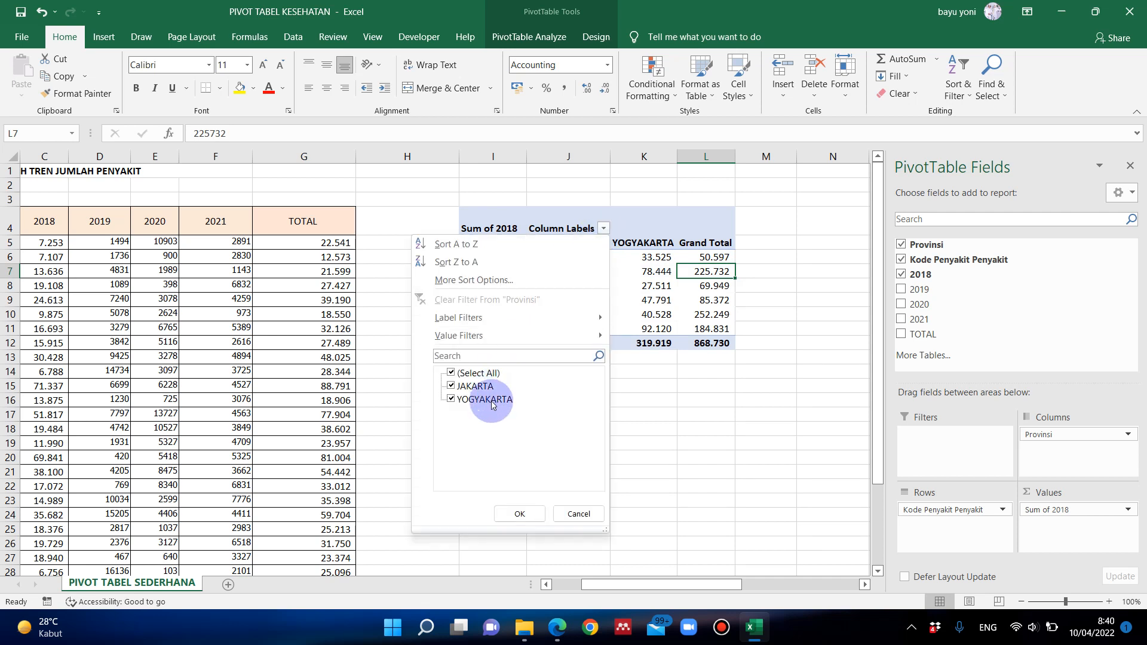
click(635, 263)
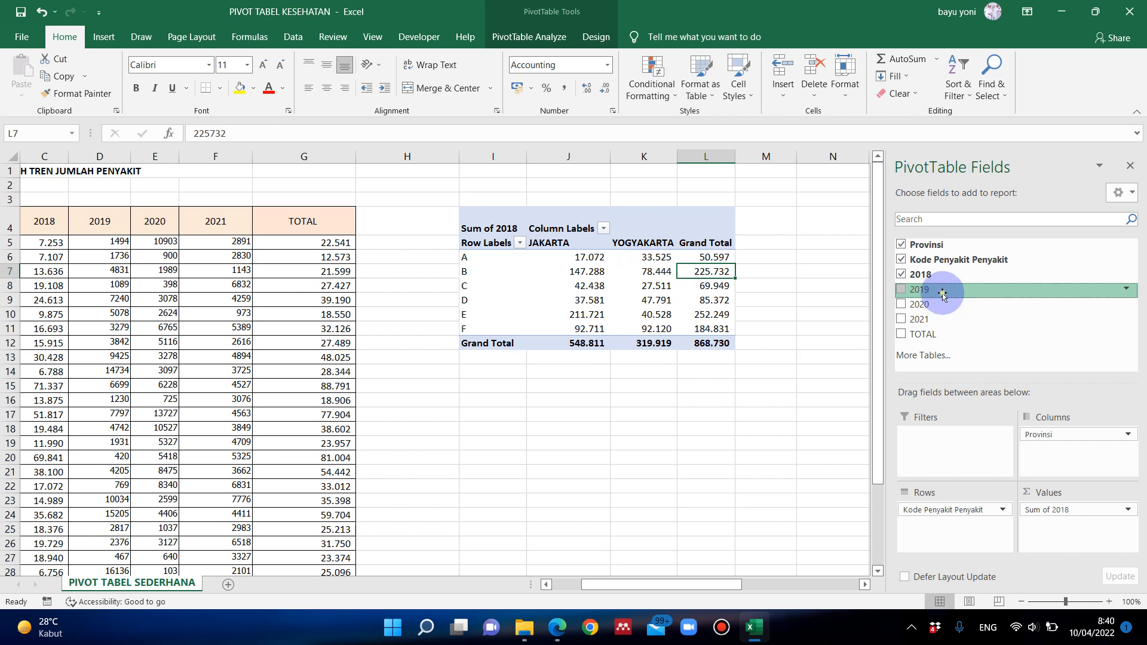
Add the 2019, 2021 and 2020 fields to the PivotTable values as sums
drag(942, 293, 1045, 520)
drag(931, 304, 1064, 534)
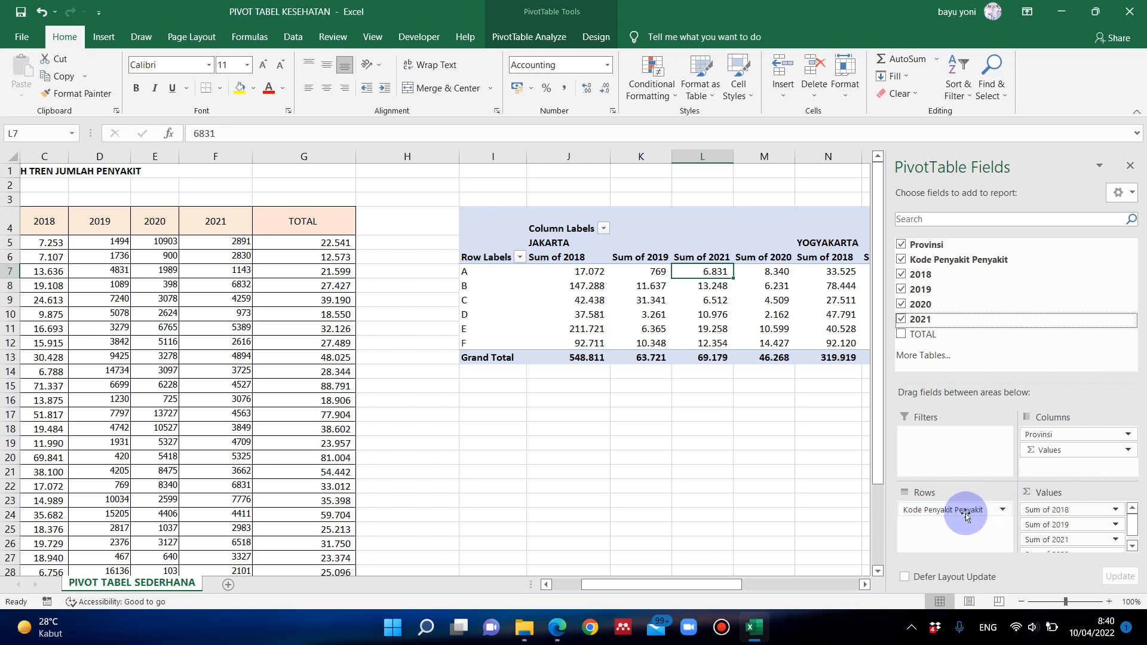
Rearrange the PivotTable with Kode Penyakit Penyakit as the report filter and Provinsi as rows
drag(966, 516, 966, 447)
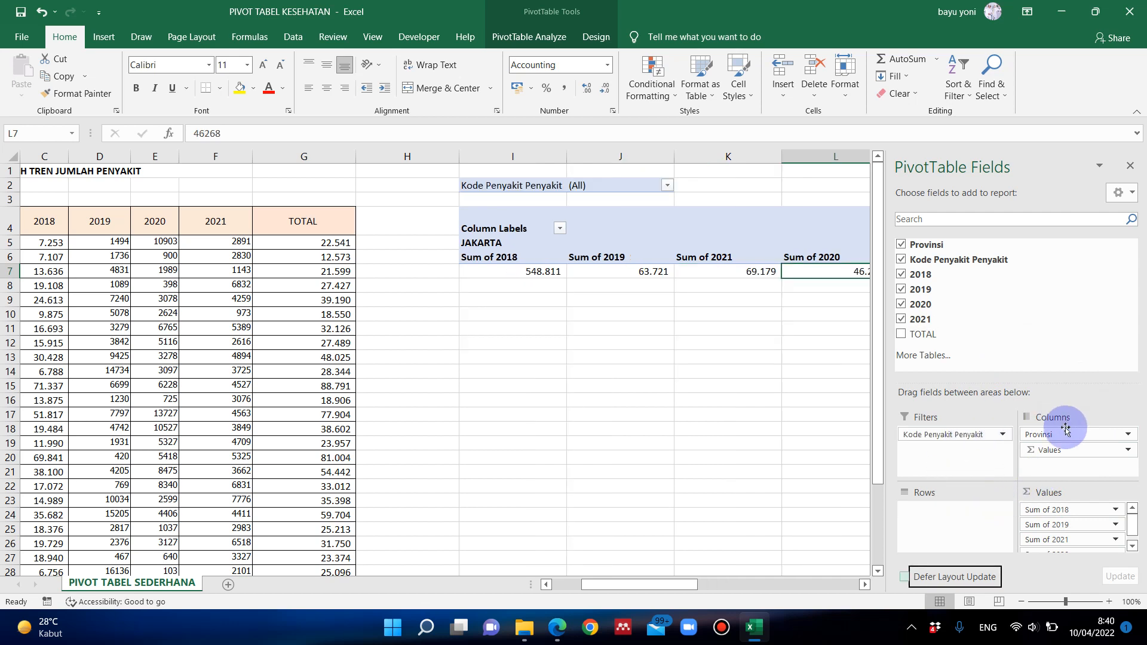
drag(1062, 435, 956, 533)
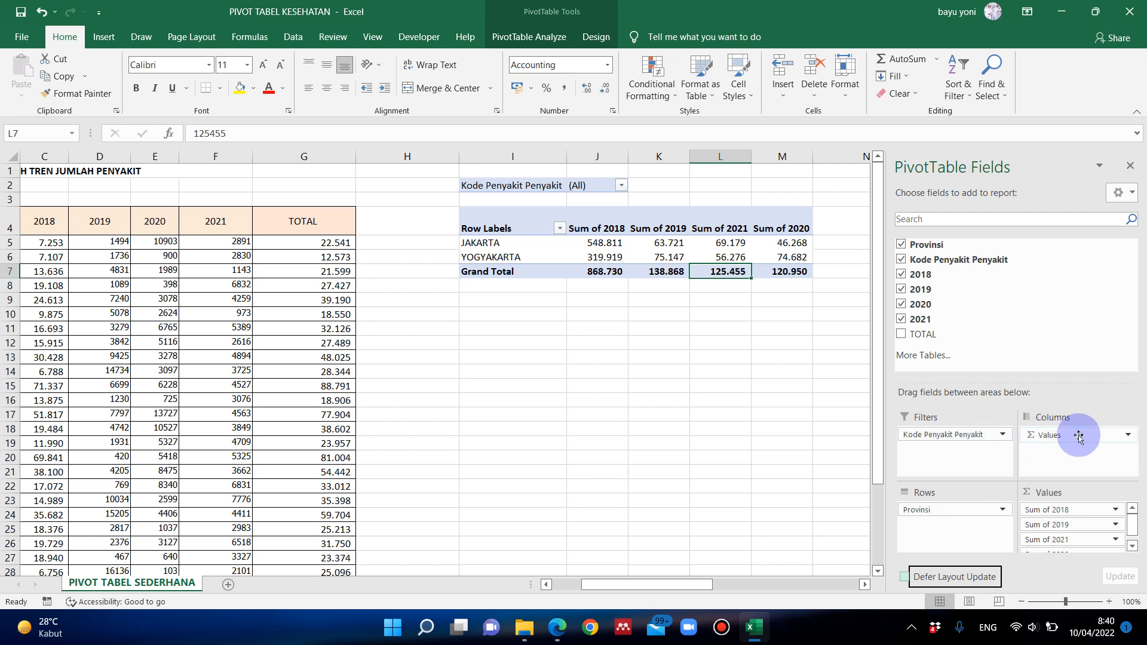
click(1116, 434)
click(1116, 436)
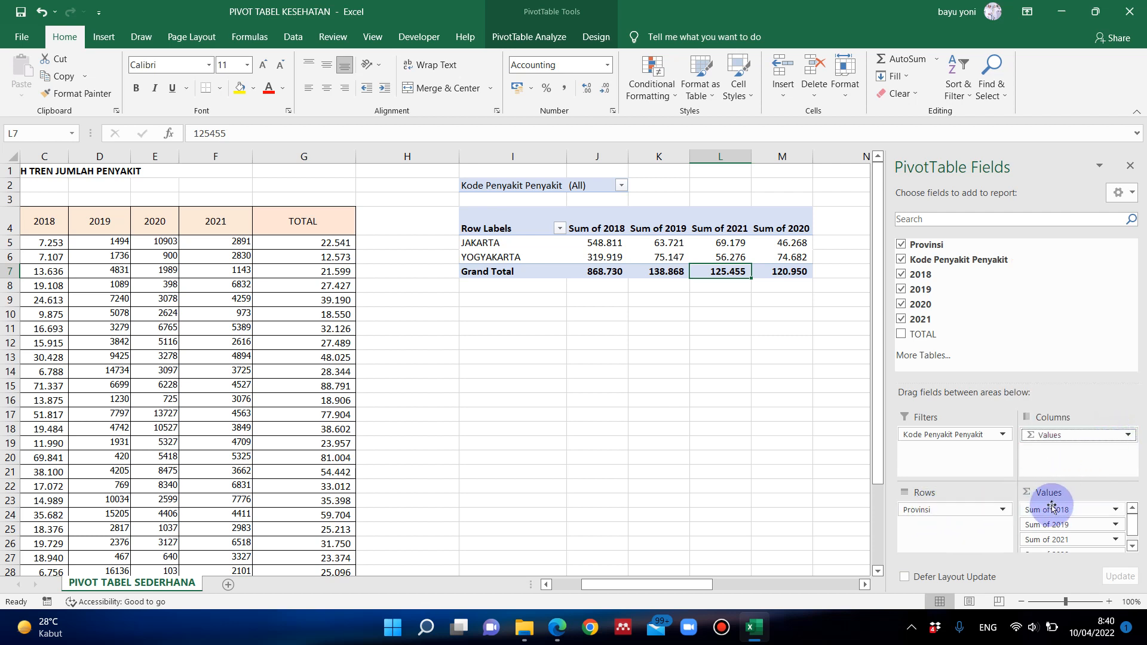
scroll(1064, 531, down, 1)
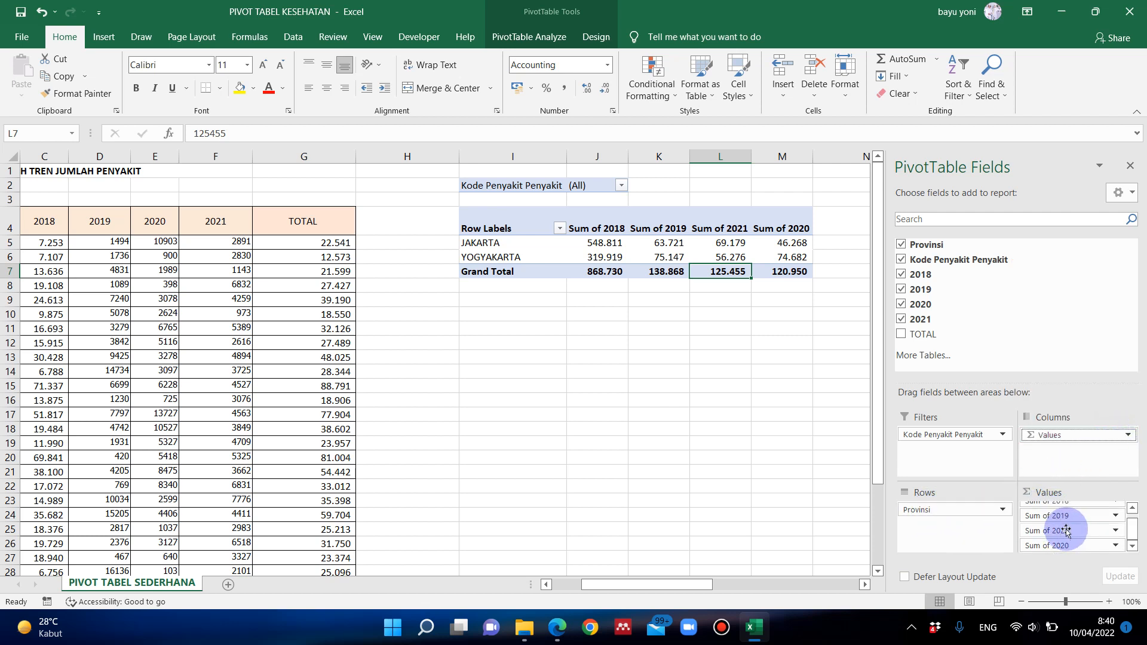
scroll(1066, 531, up, 1)
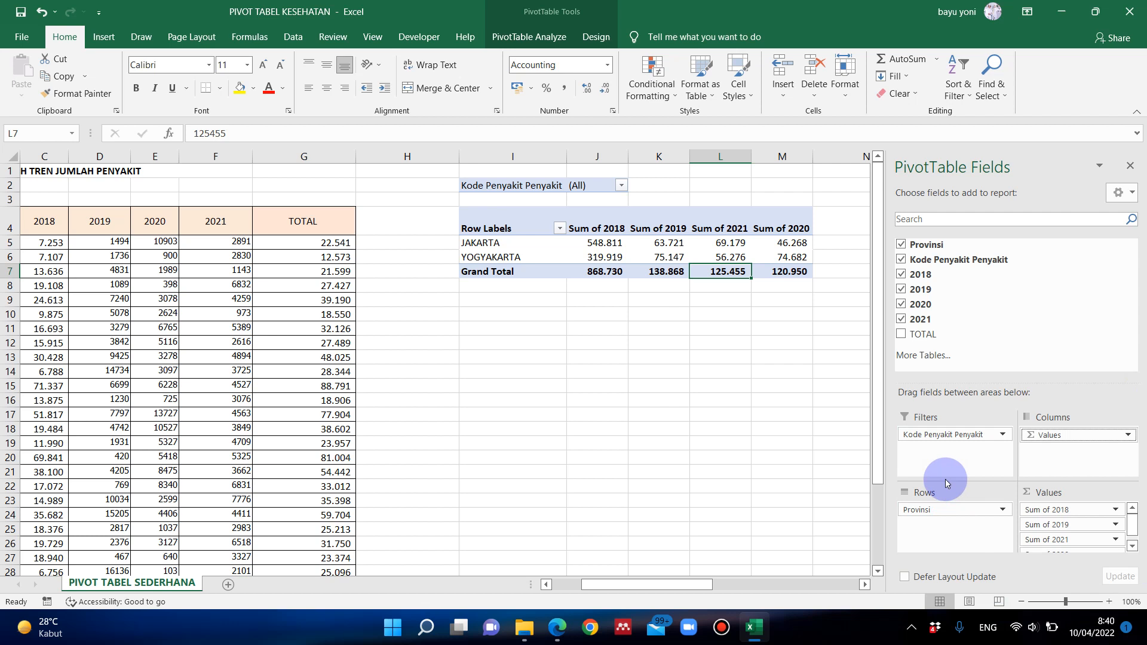
Set the Kode Penyakit Penyakit report filter to disease code A only, with multiple item selection enabled
click(622, 186)
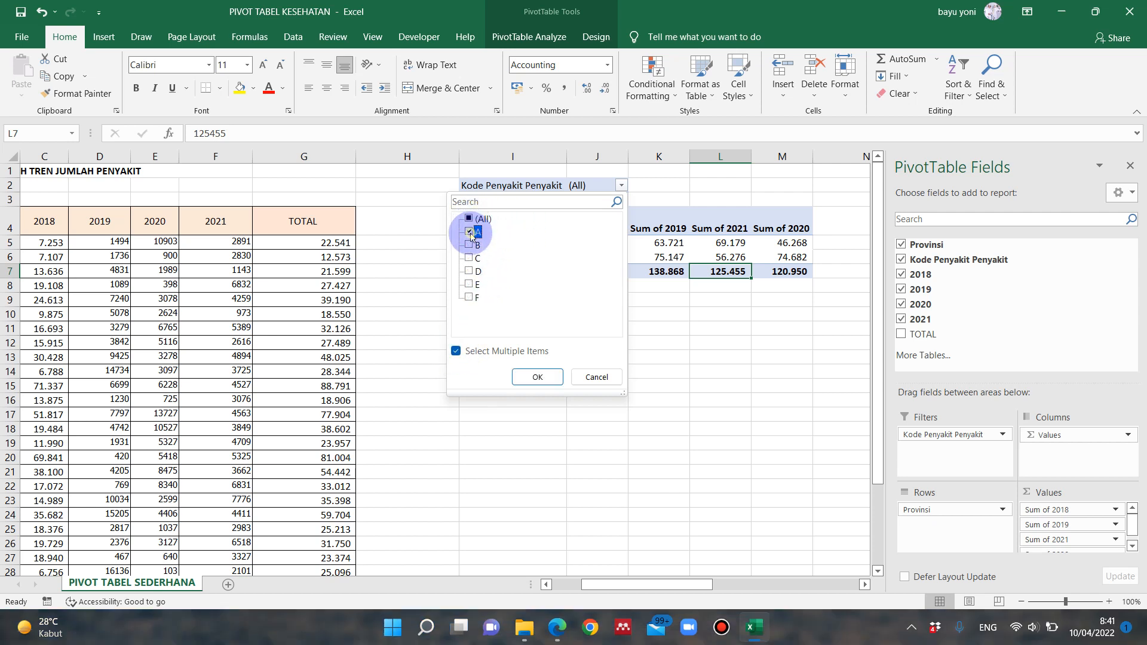
click(529, 376)
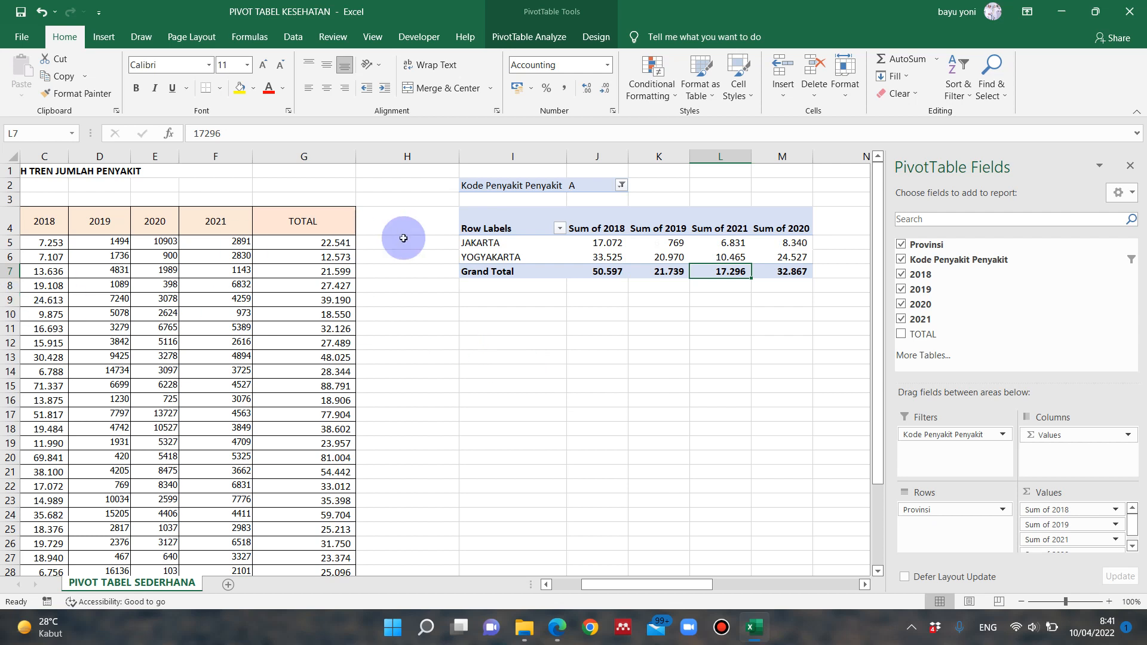
Examine the Jakarta and Yogyakarta values and the yearly grand totals for disease code A
mouse_move(578, 256)
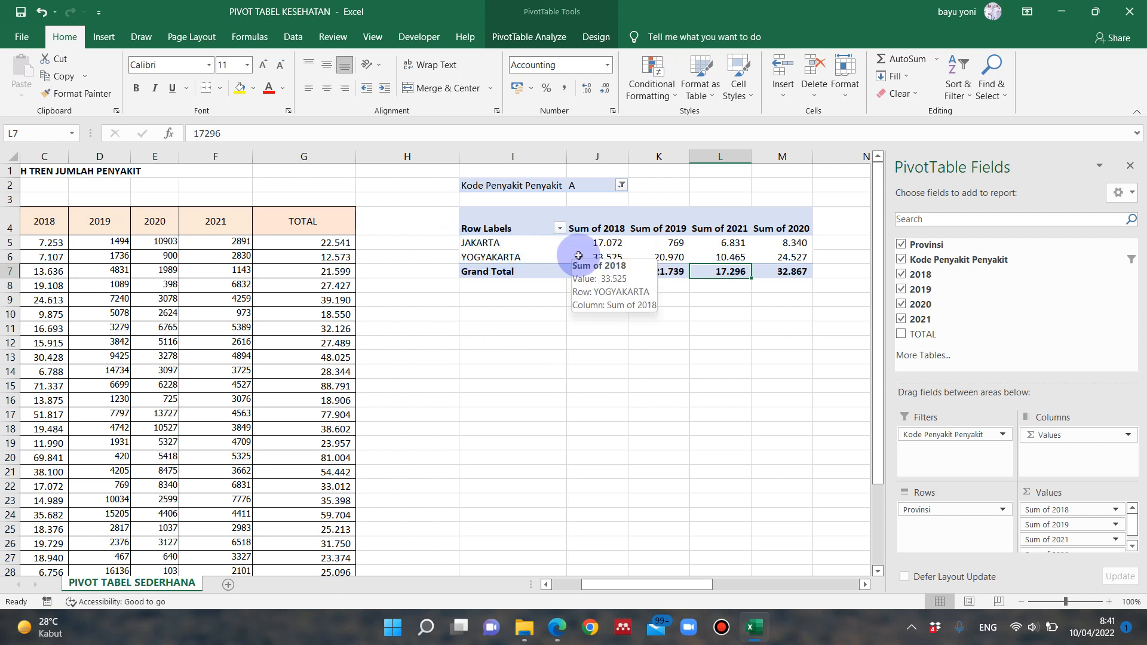
click(607, 242)
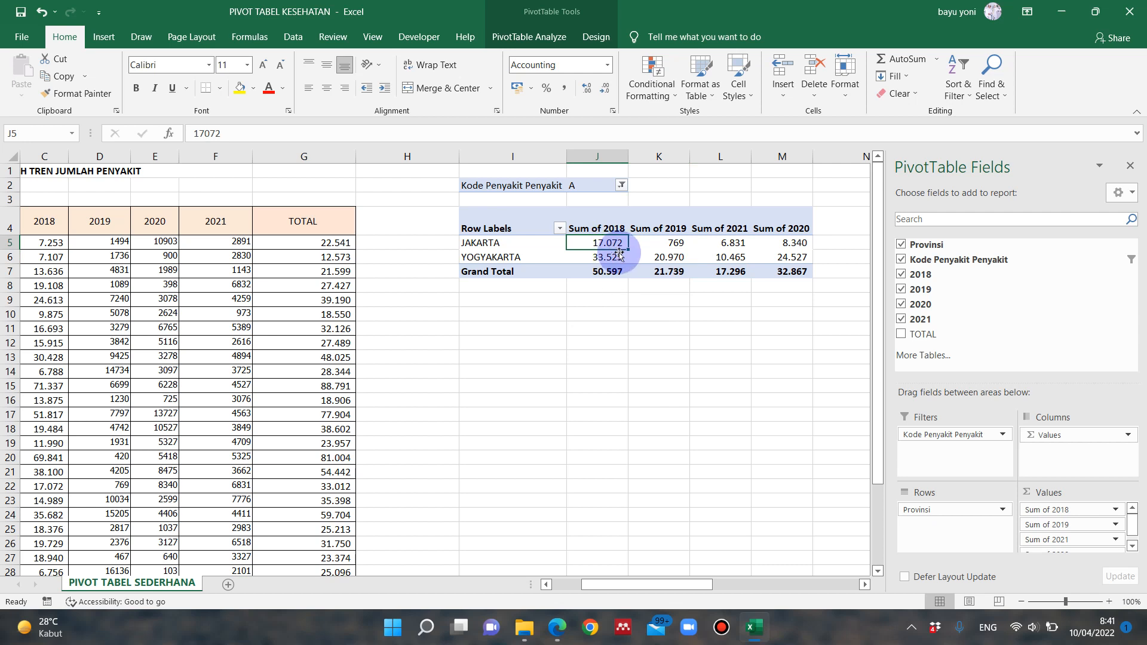
mouse_move(620, 253)
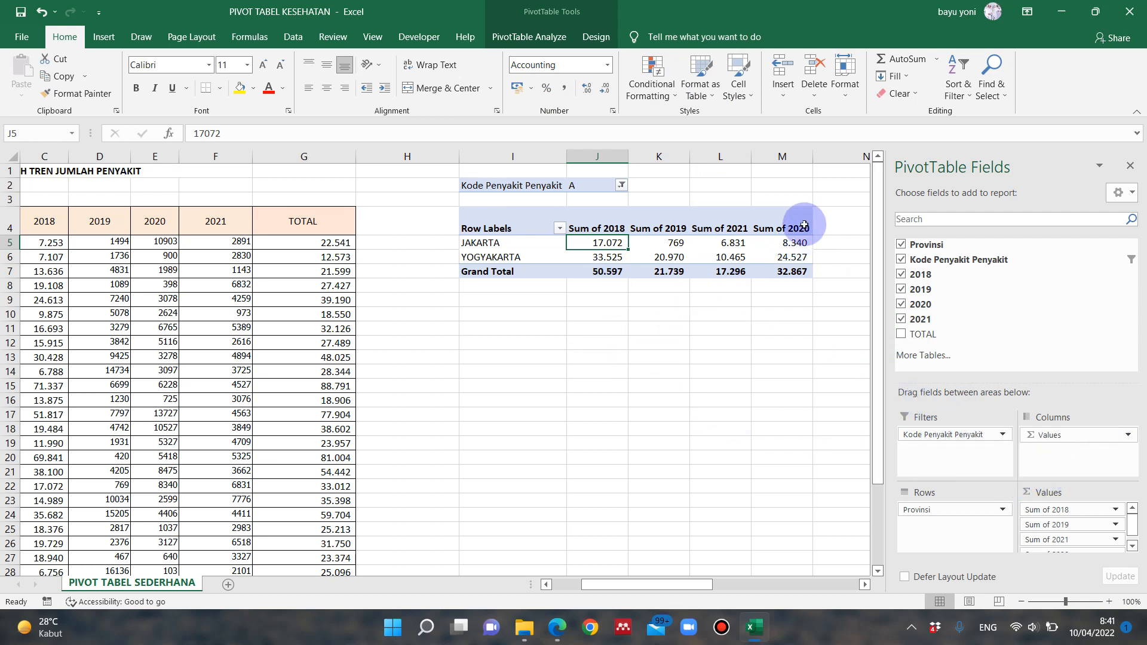
click(591, 259)
click(599, 243)
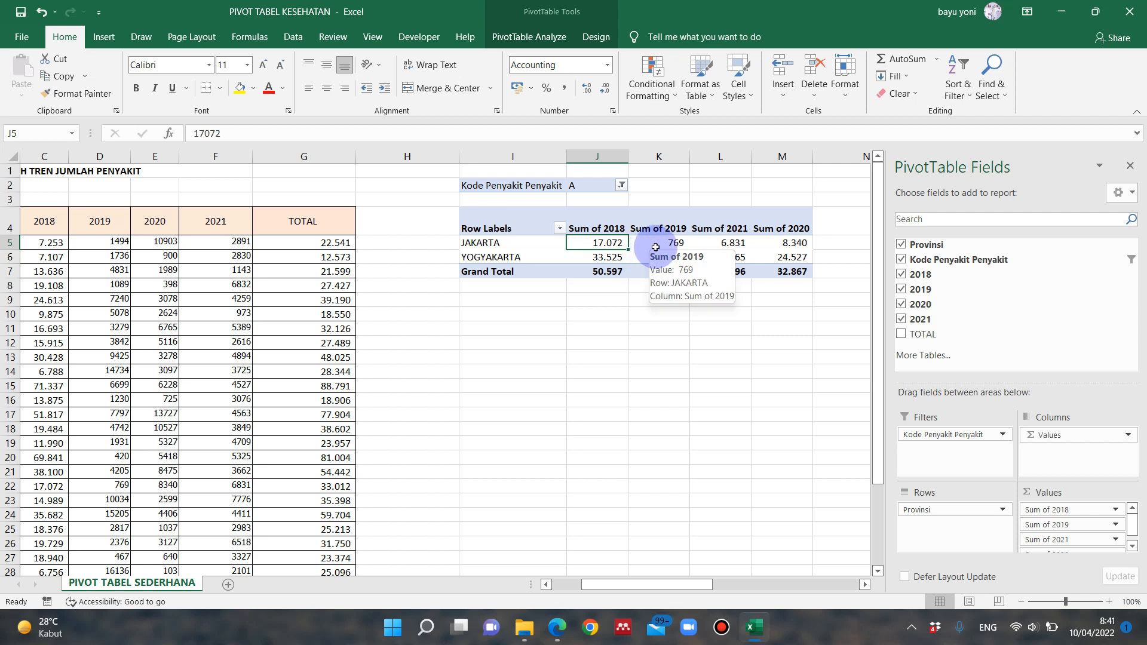
click(619, 270)
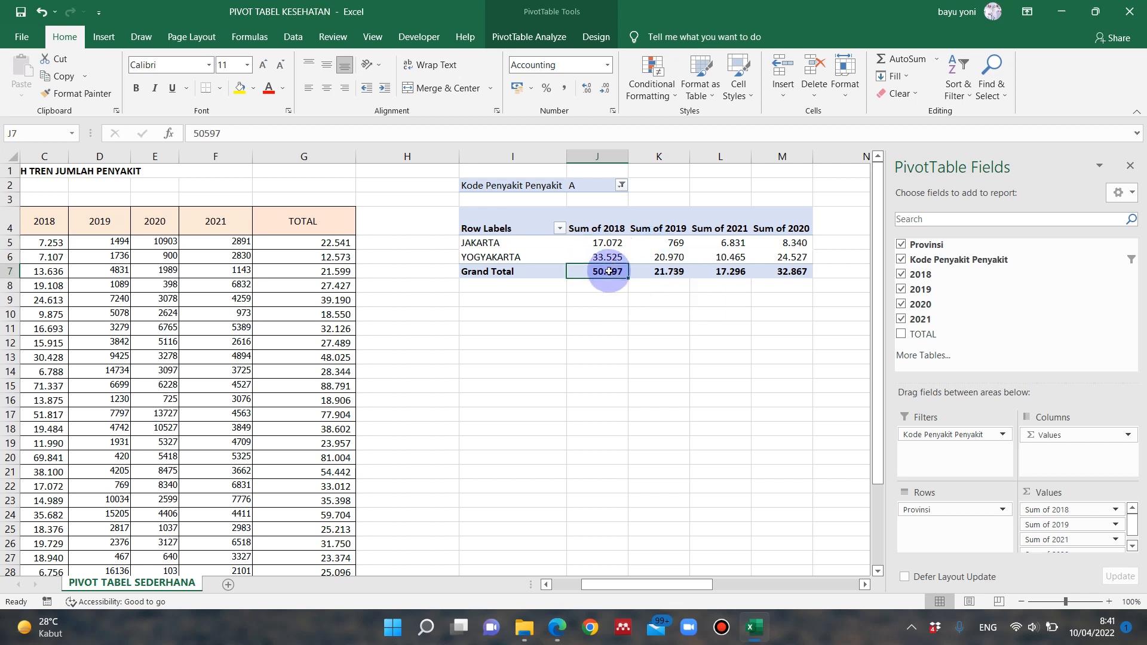
click(666, 270)
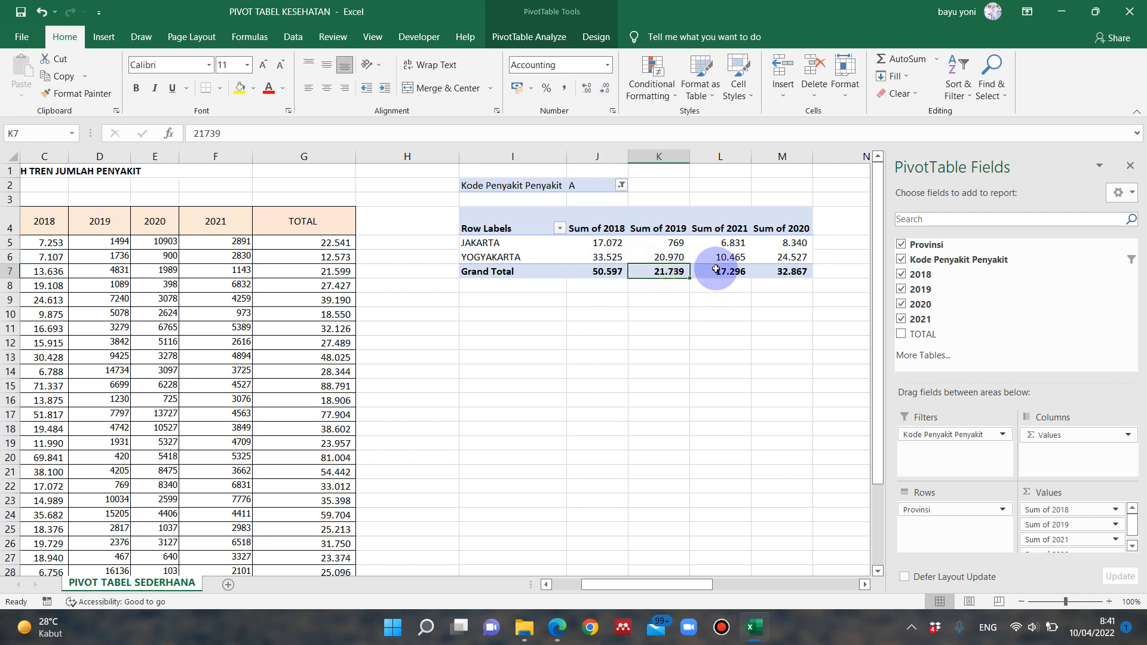
click(737, 272)
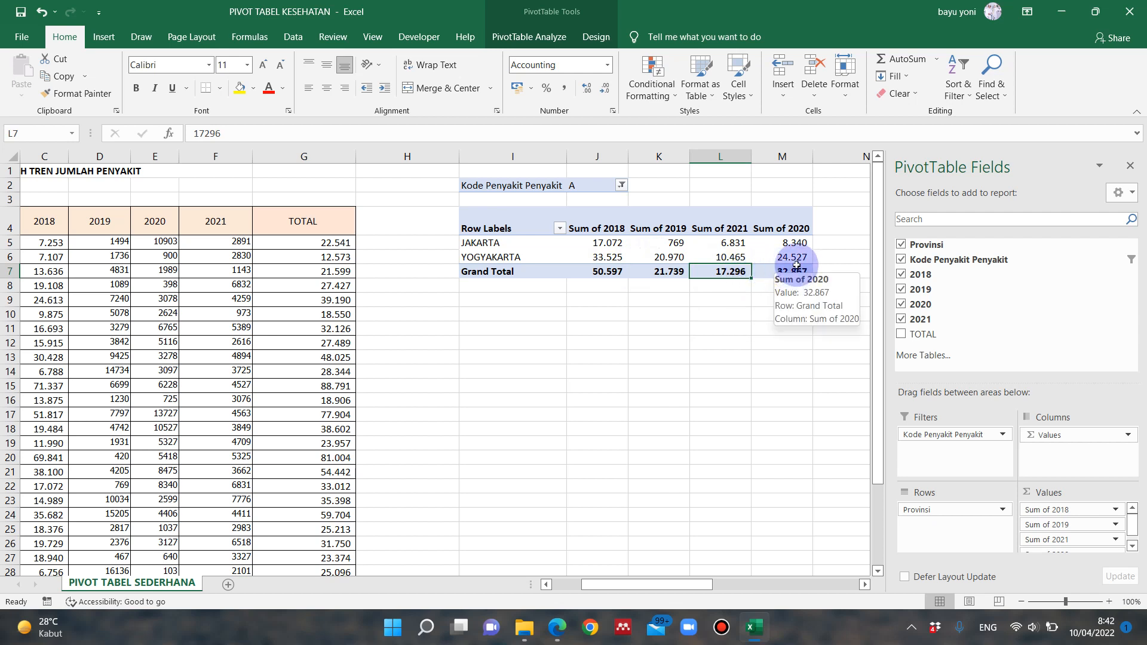
Reorder the value fields so that Sum of 2020 comes before Sum of 2021, and check the grand totals
scroll(1091, 526, down, 1)
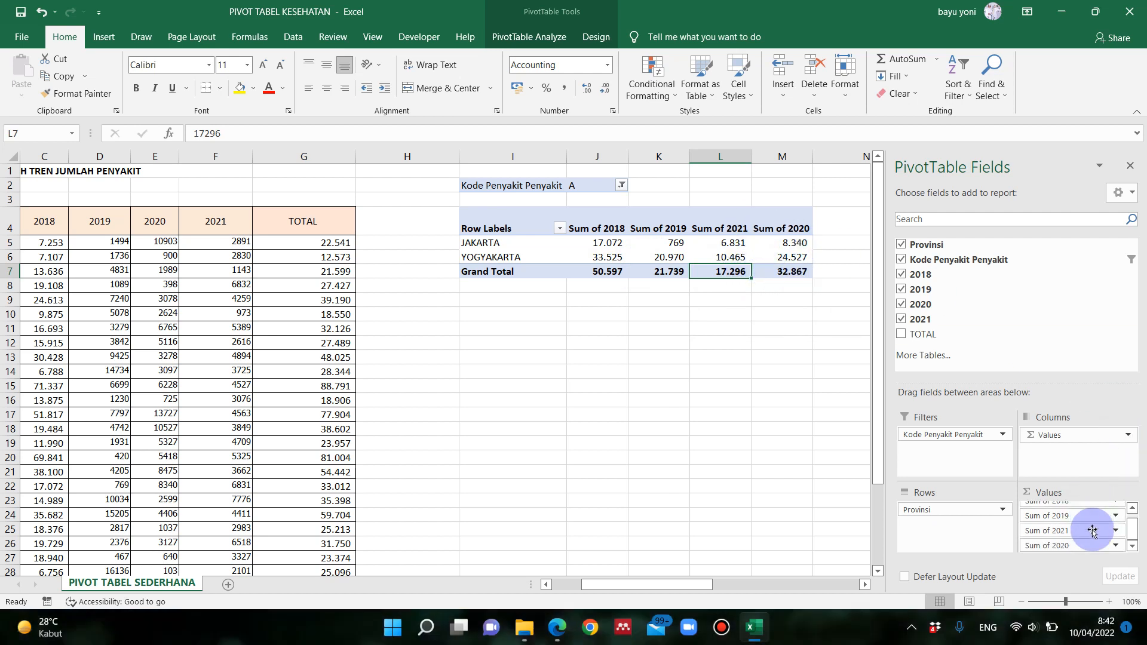
drag(1079, 546, 1075, 526)
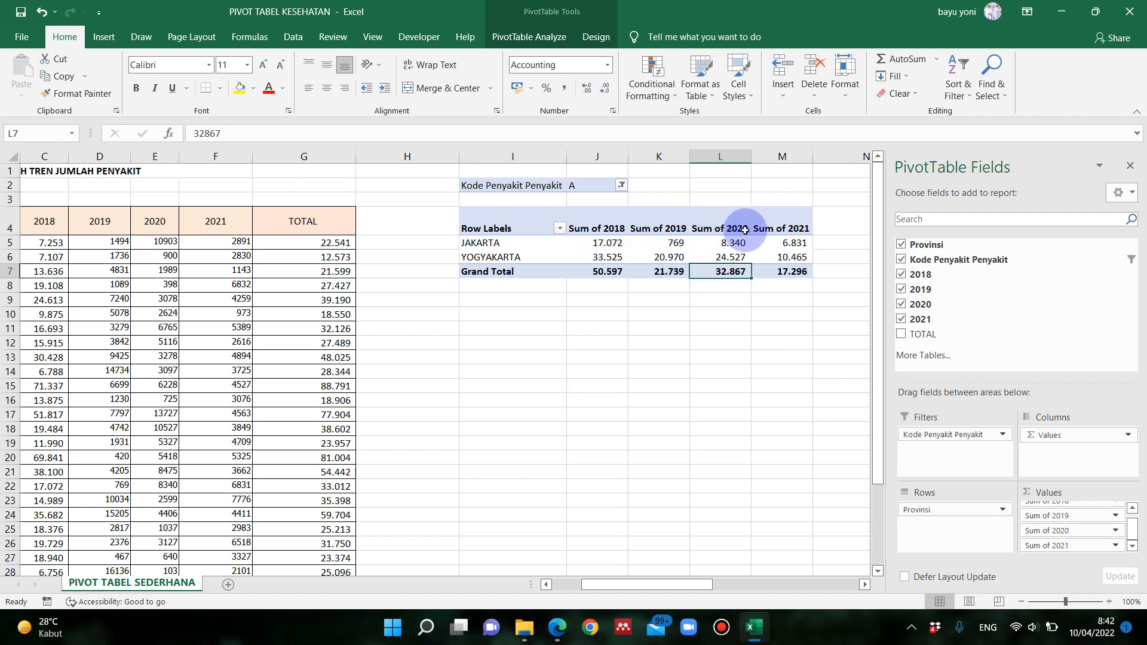
click(788, 271)
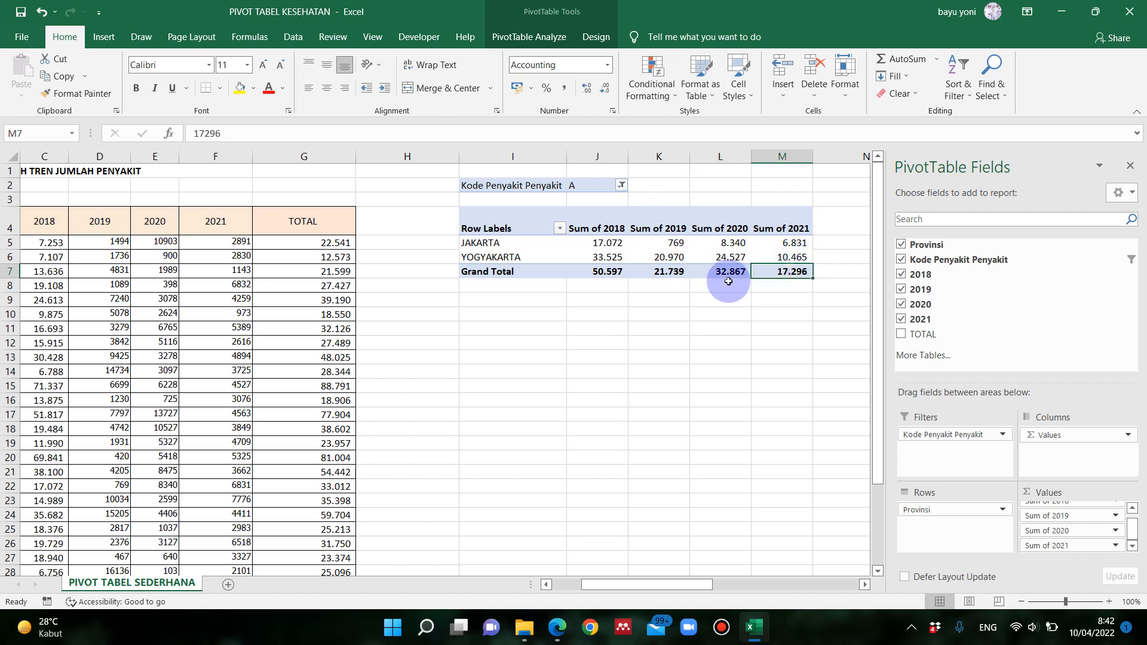
click(600, 270)
Add disease code C to the report filter alongside code A and review the filter selection
click(621, 185)
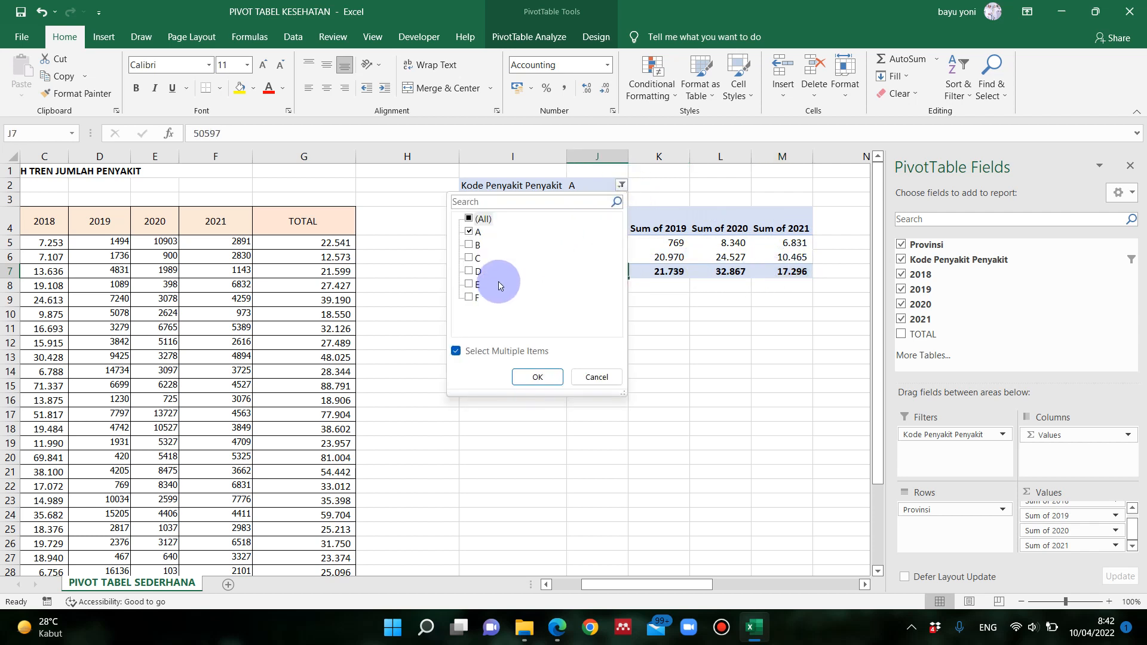
click(469, 257)
click(537, 376)
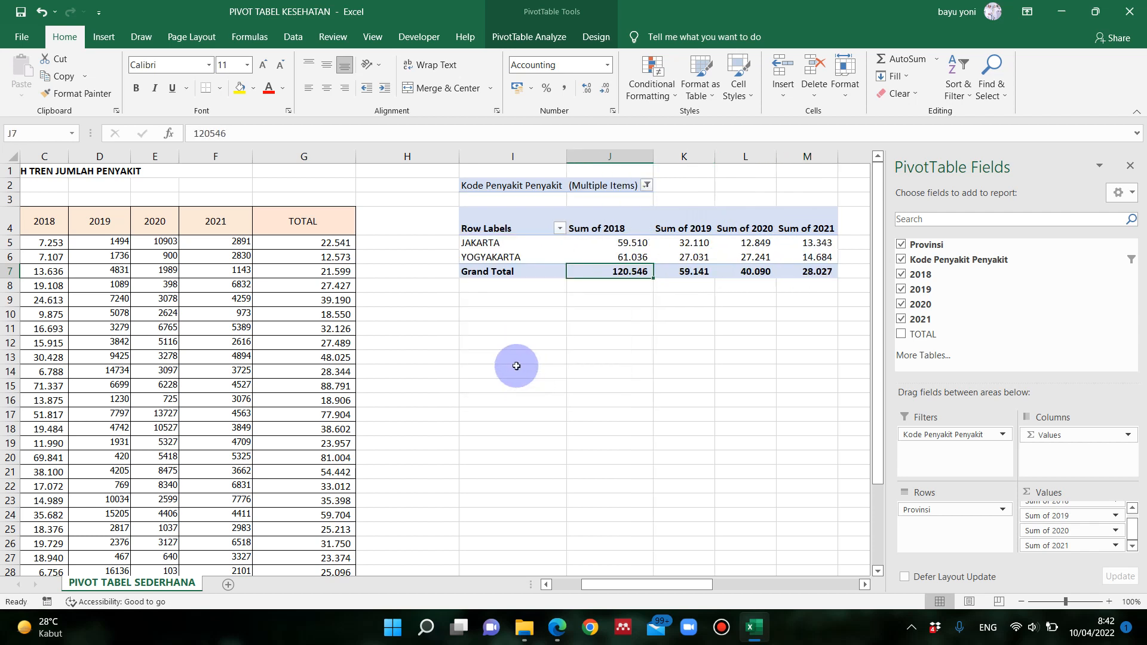
click(647, 186)
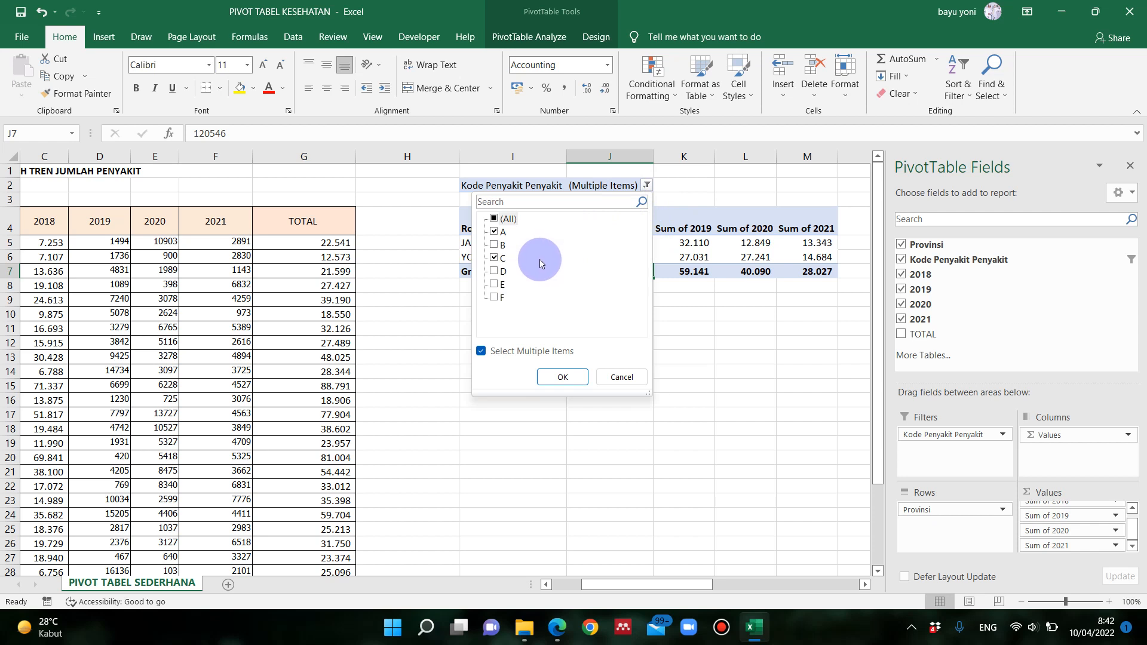
click(678, 178)
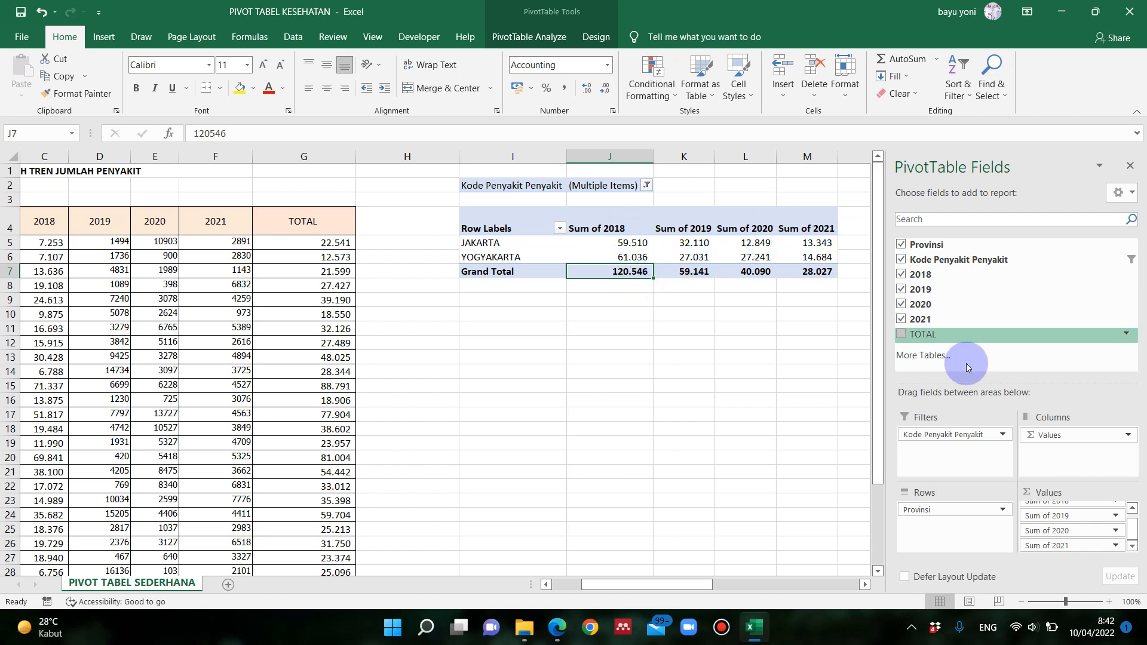
Rearrange the PivotTable with Kode Penyakit Penyakit as rows and Provinsi as columns beneath the values
drag(969, 438, 1049, 456)
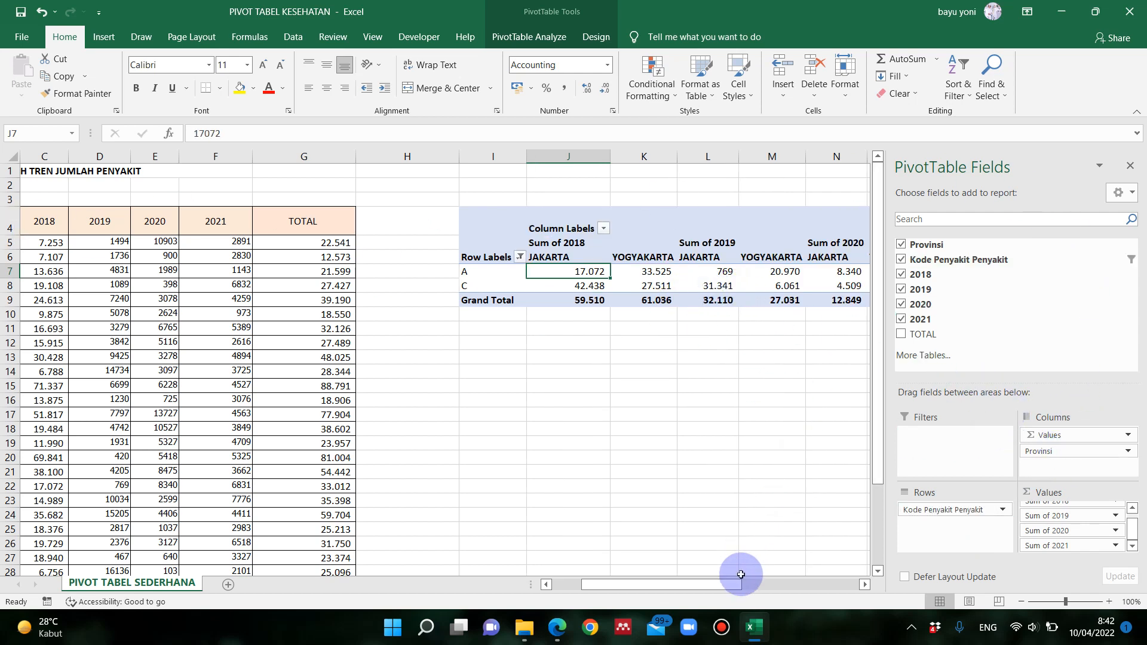
drag(730, 585, 802, 584)
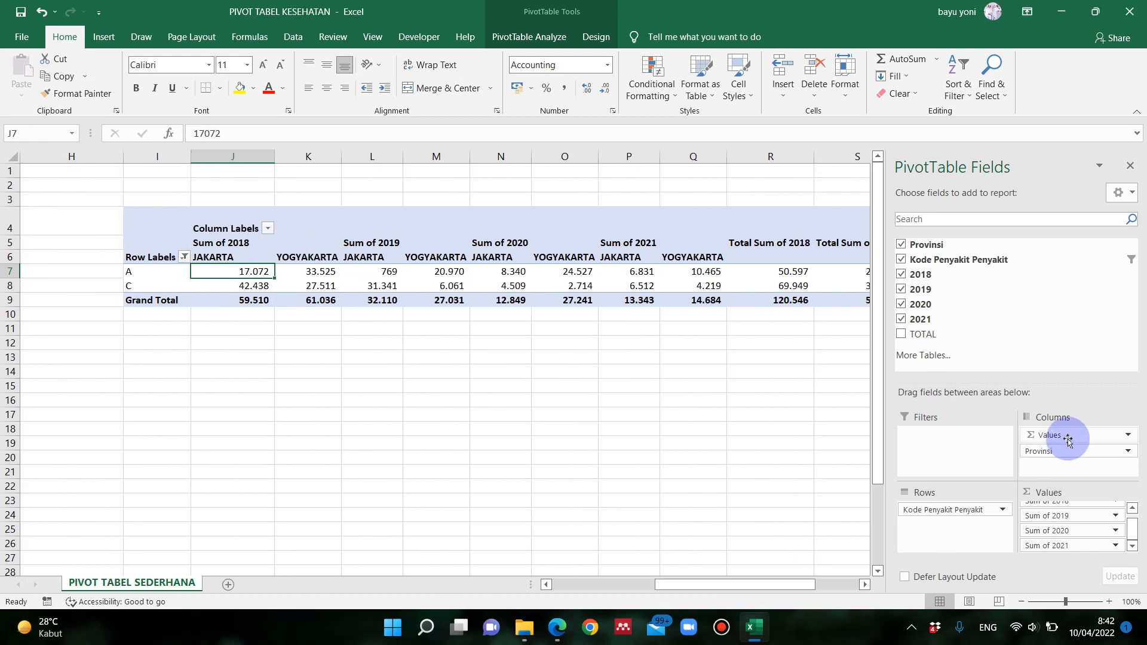
Remove all value fields from the PivotTable and add 2018, 2019, 2020 and 2021 back as sums beneath each province
drag(1065, 431, 1022, 289)
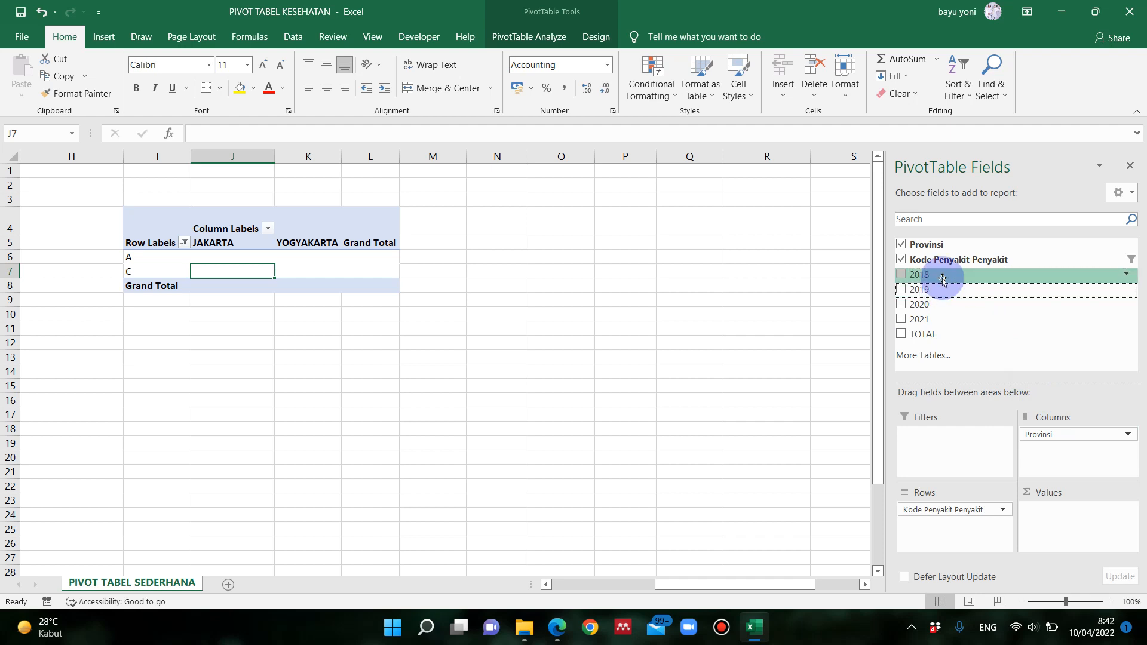
drag(932, 275, 1030, 507)
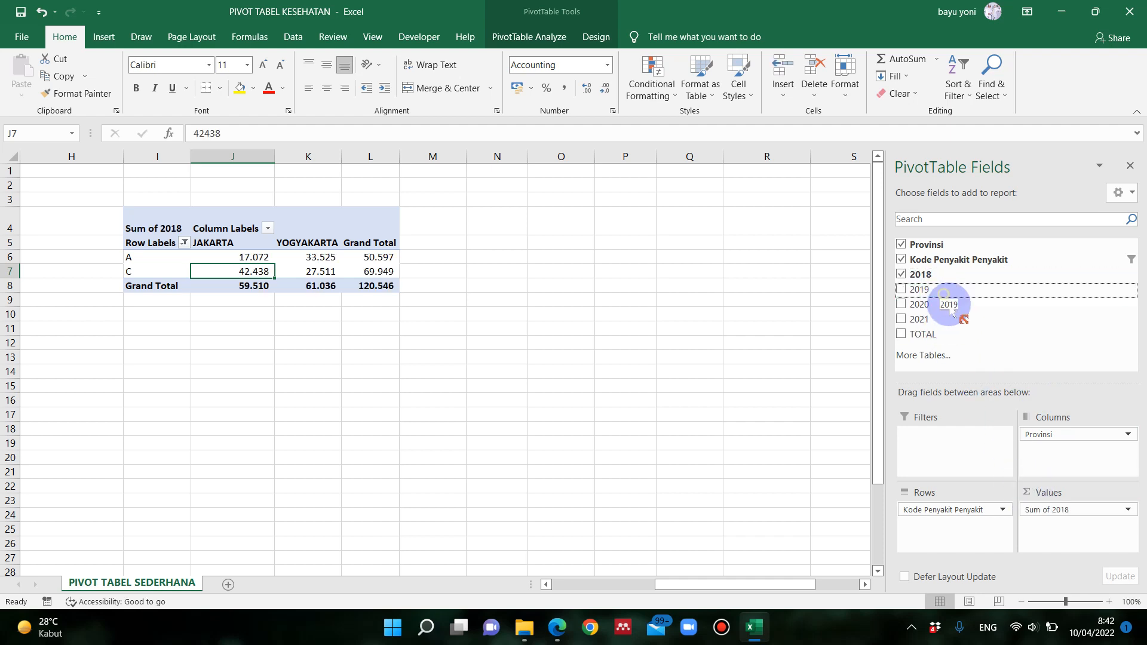
drag(931, 289, 1049, 520)
drag(945, 305, 1057, 534)
drag(938, 321, 1057, 540)
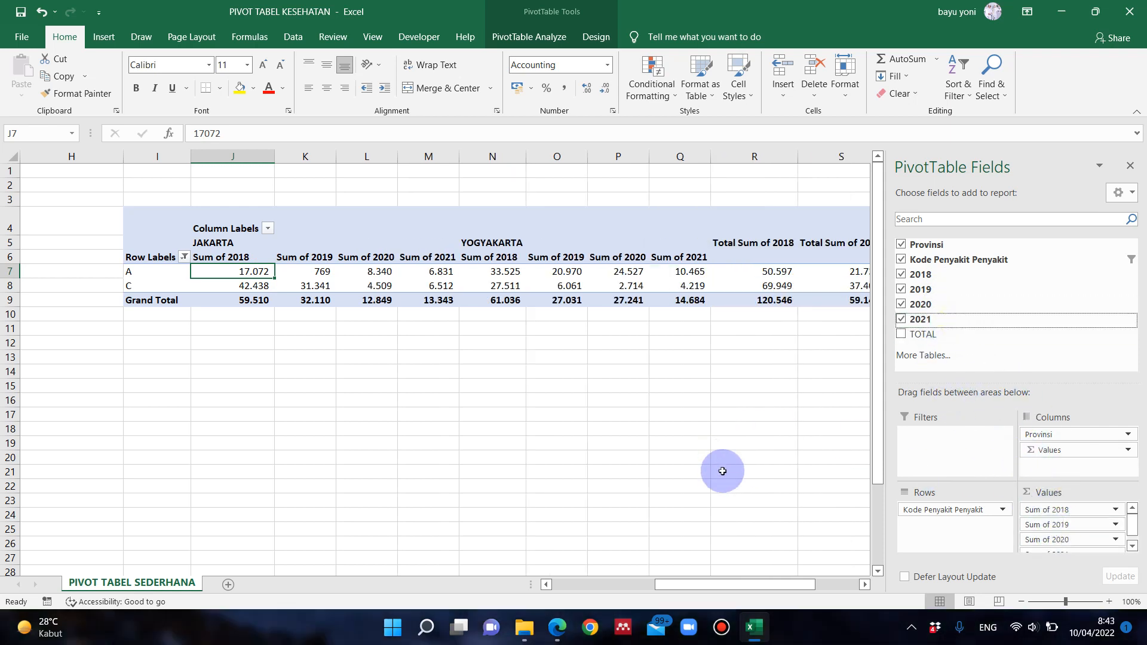
Try to move the Values field from the PivotTable's columns into the report filter
mouse_move(762, 584)
mouse_down()
mouse_move(781, 586)
mouse_move(765, 586)
mouse_up()
drag(764, 585, 779, 584)
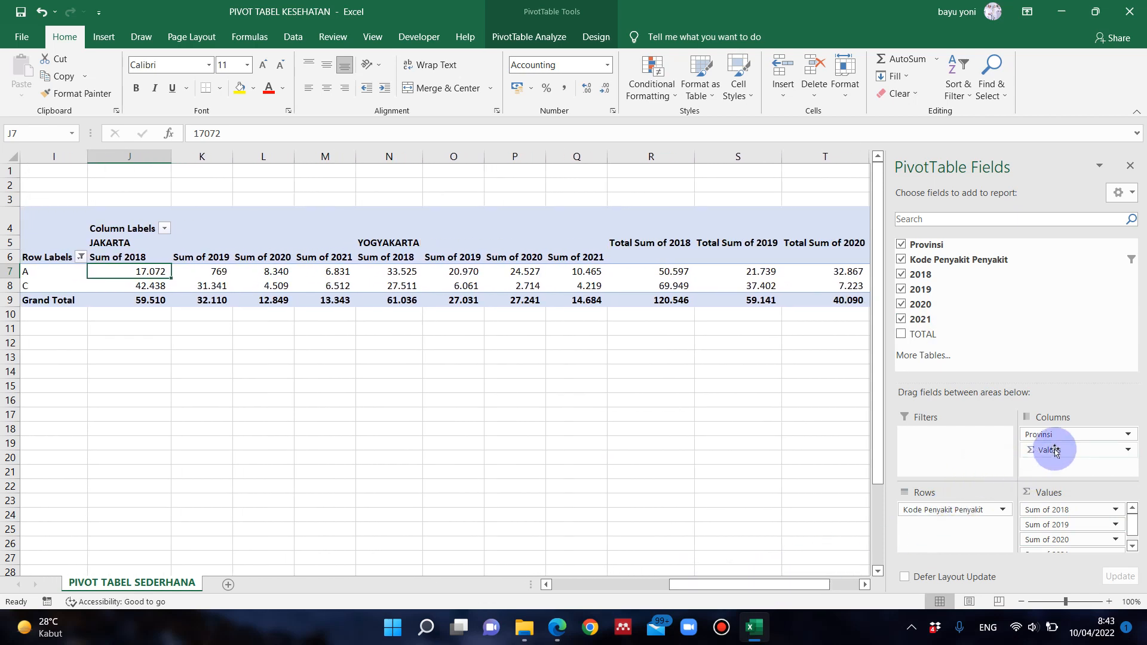
drag(1054, 451, 952, 458)
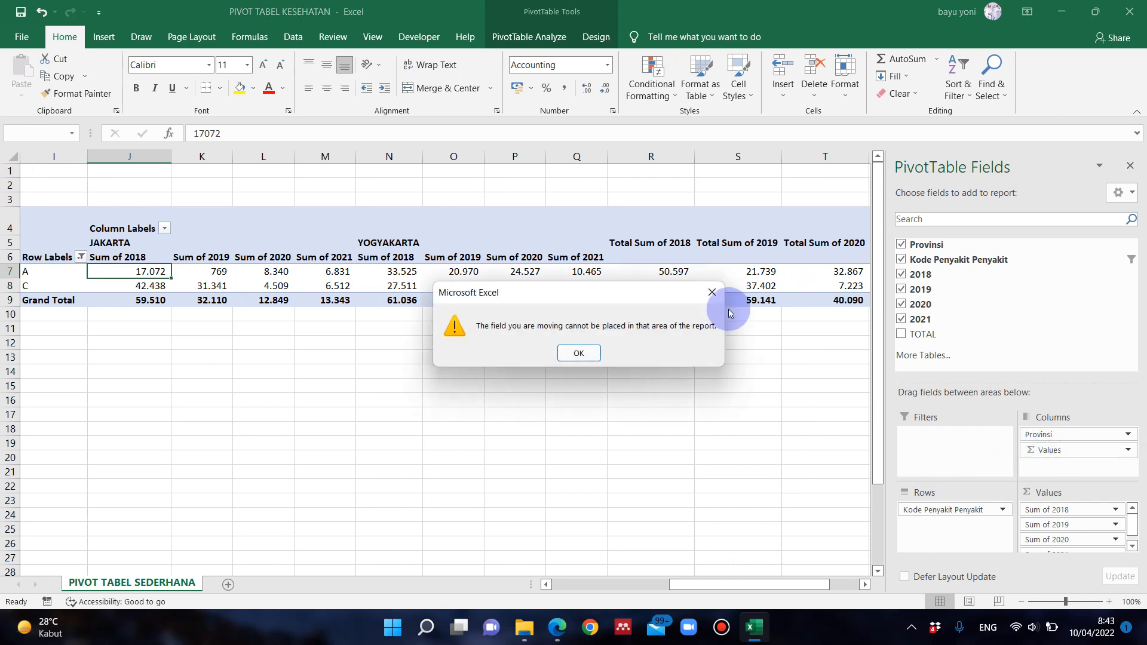
click(715, 286)
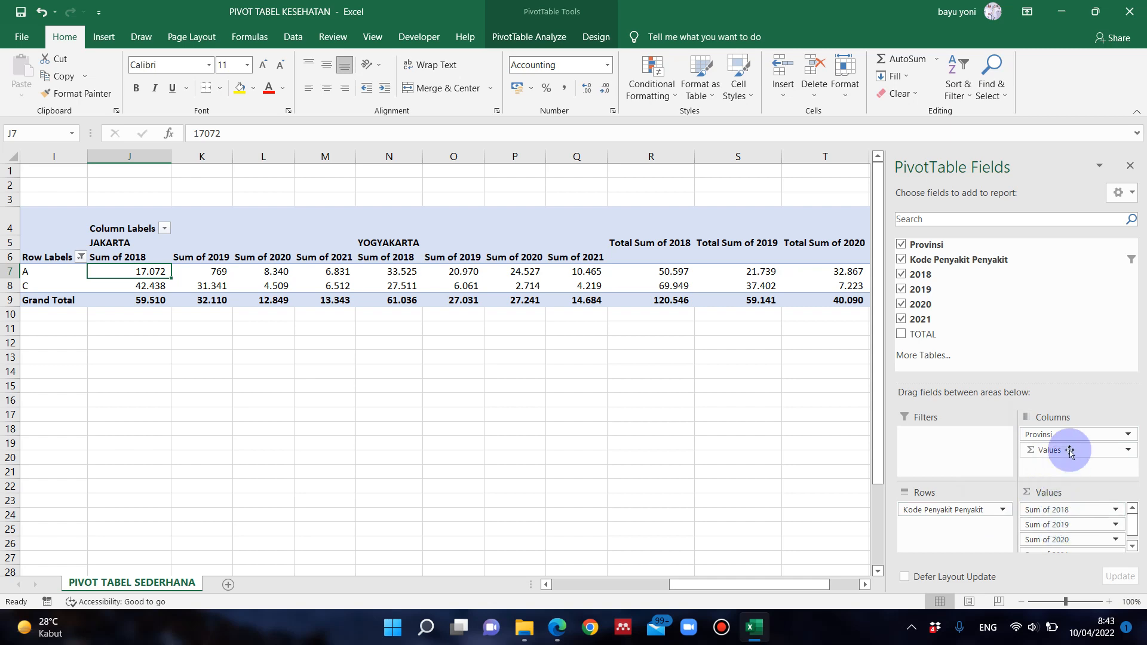
Show all disease codes A to F in the row labels and review code A's row across to the yearly totals
drag(817, 584, 789, 578)
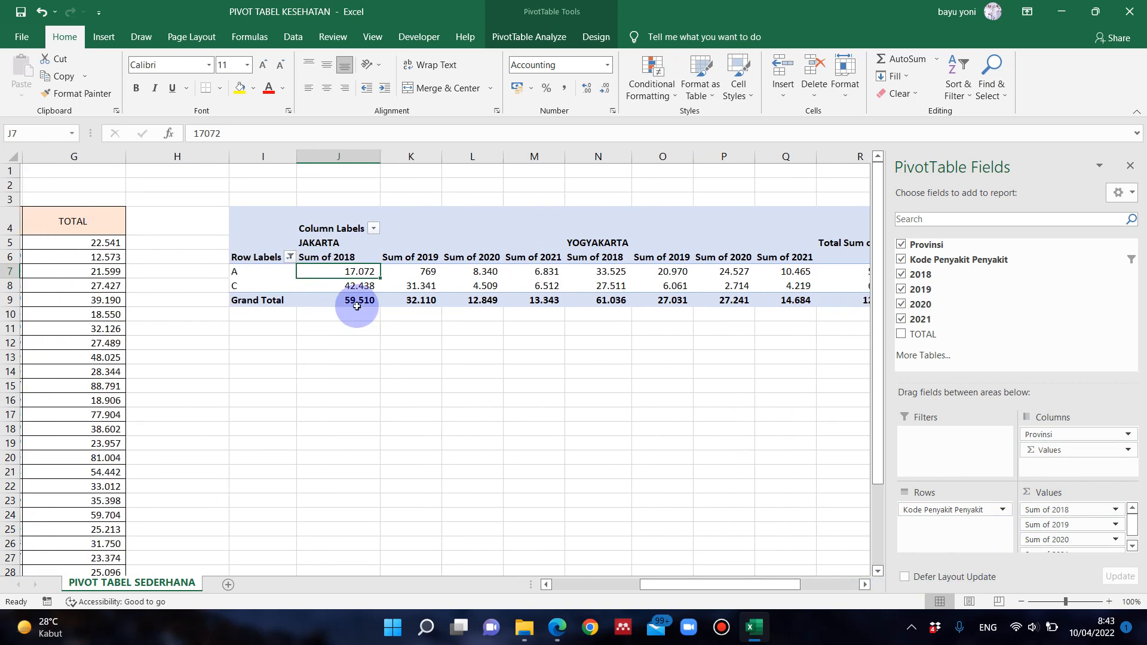
click(288, 257)
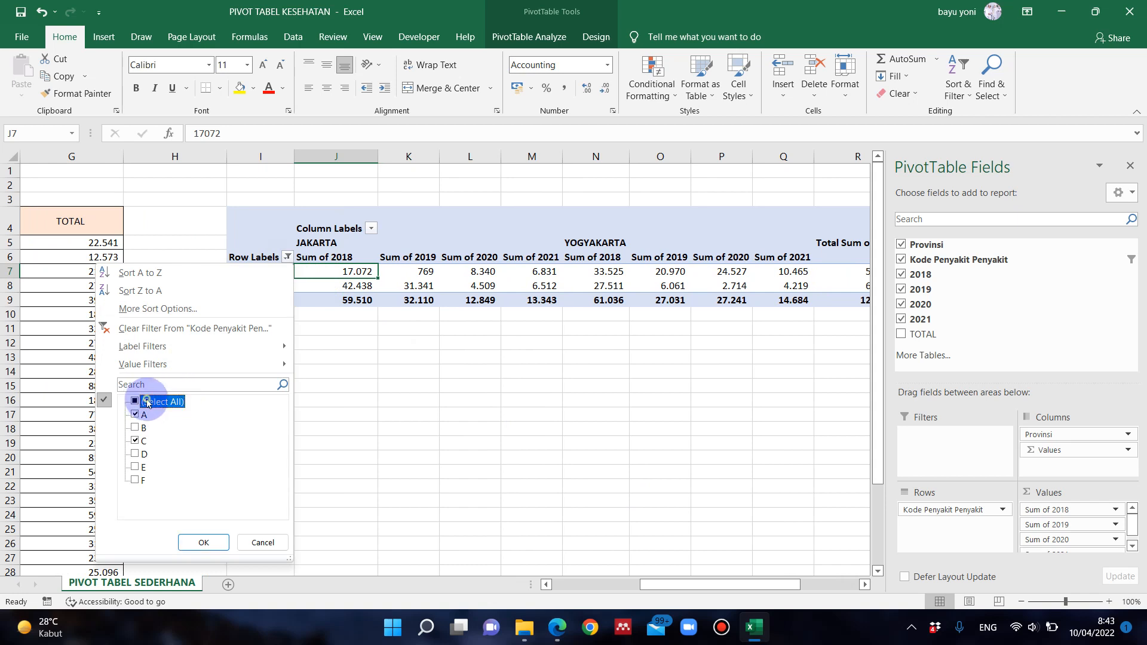
click(194, 531)
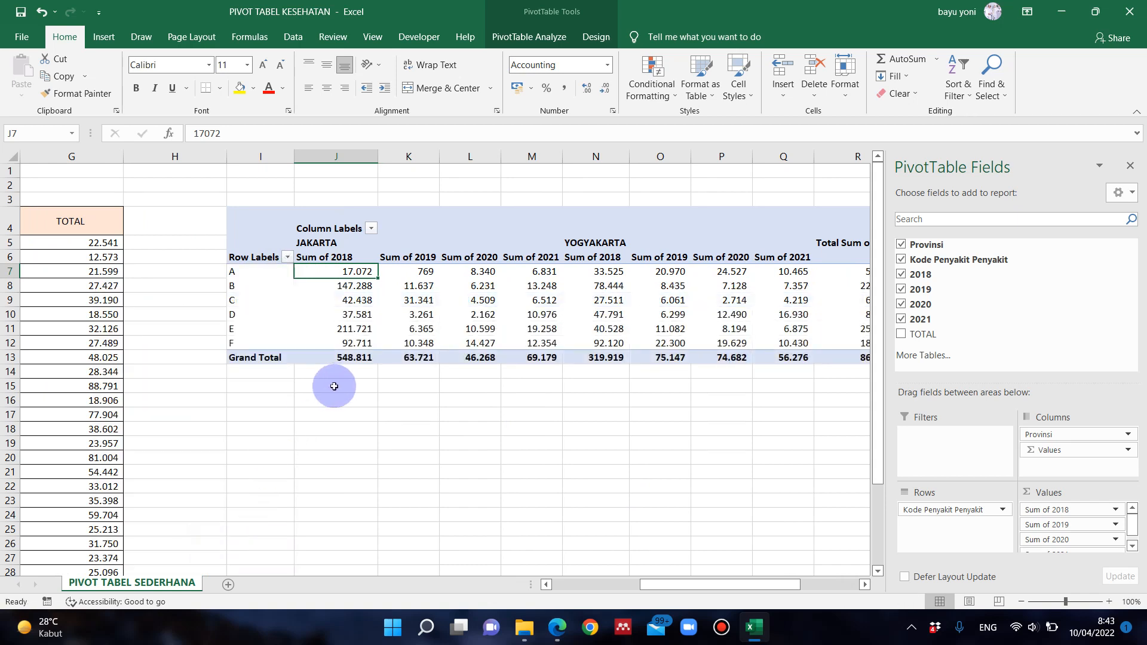
click(238, 273)
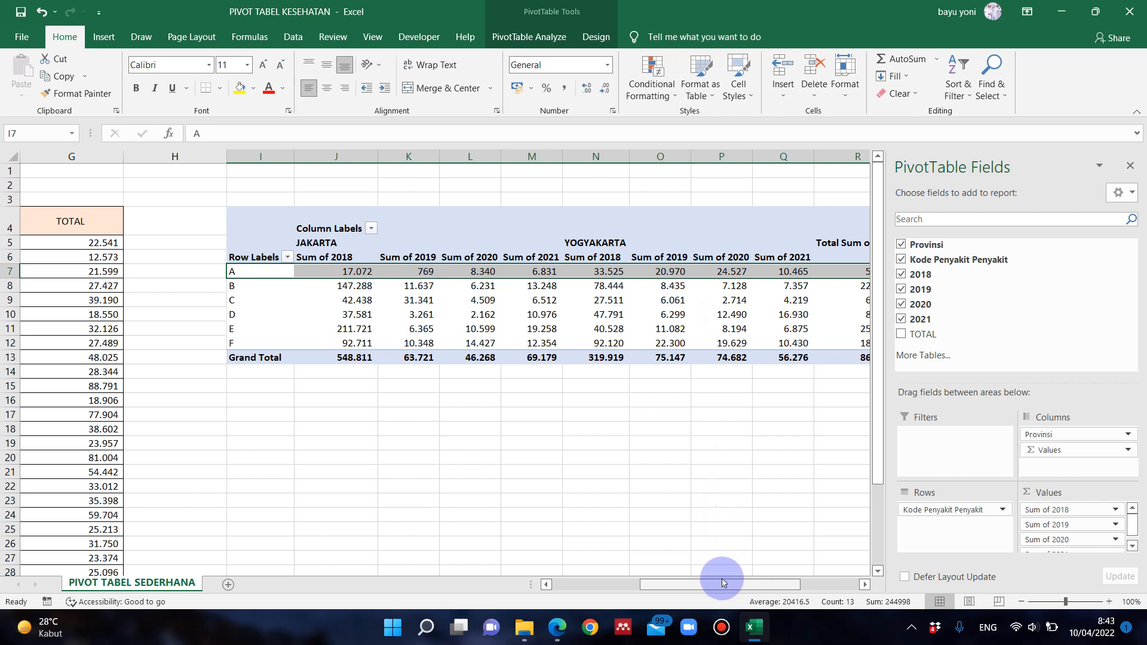
drag(740, 588, 812, 581)
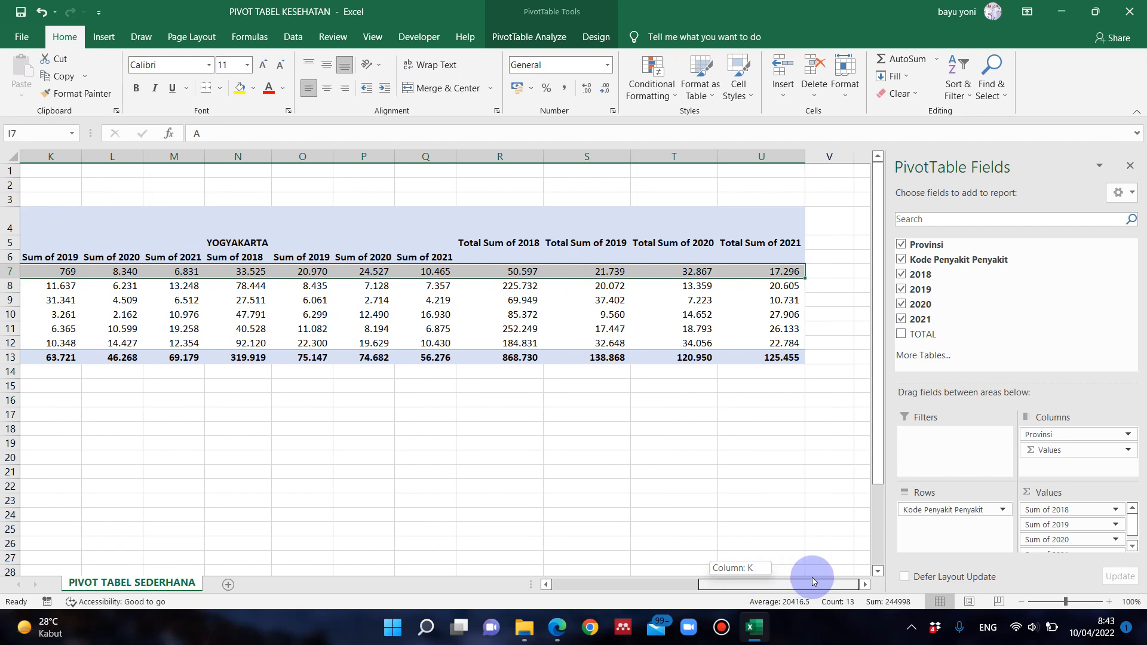
Place Values above Provinsi in the columns and filter the column labels to JAKARTA only
key(ctrl+z)
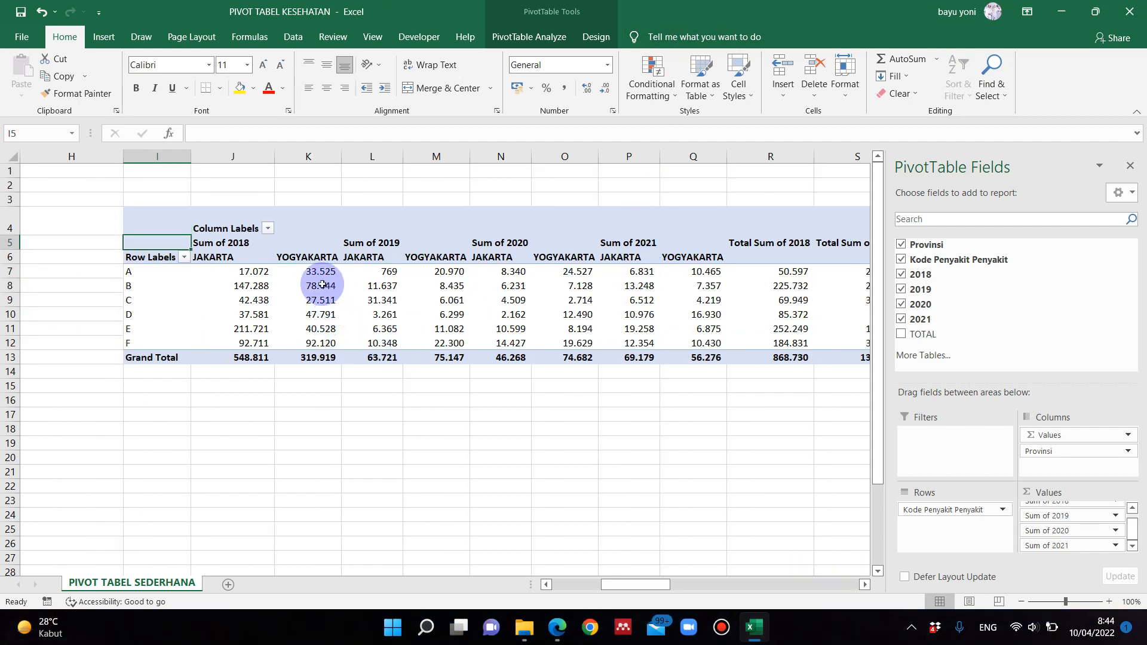
click(267, 229)
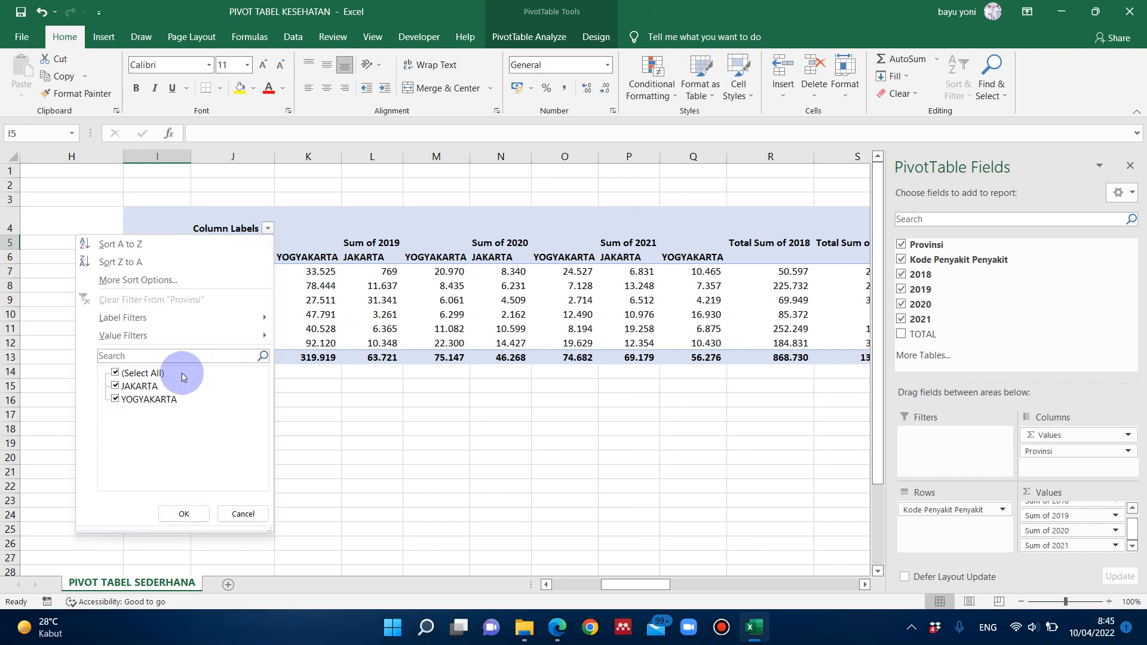
click(115, 385)
click(184, 514)
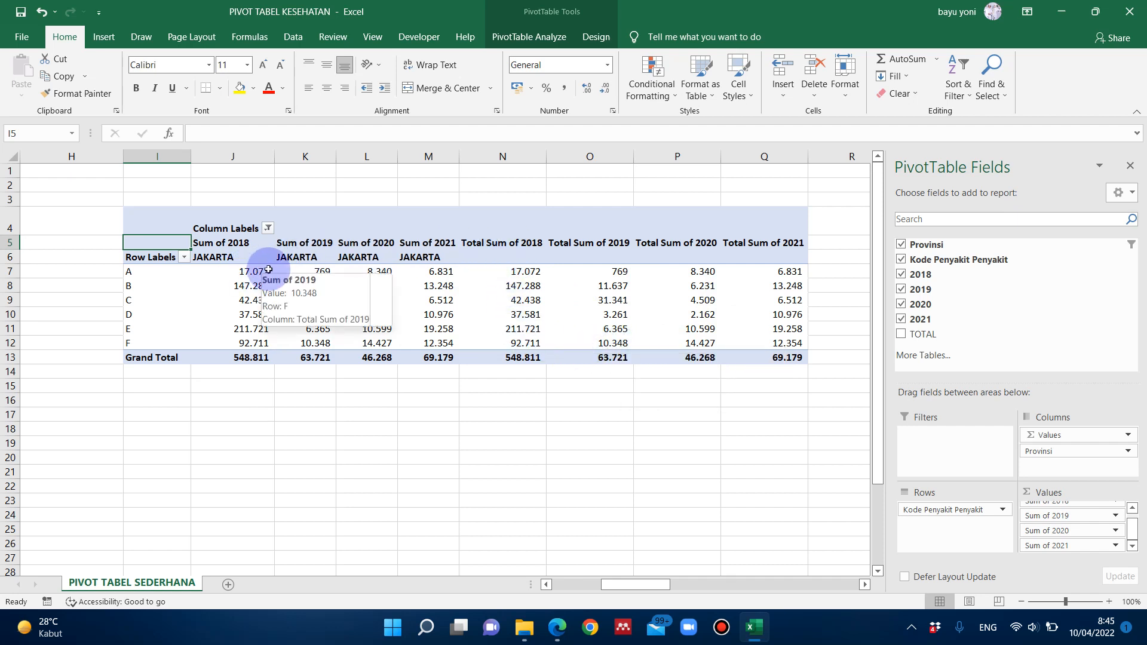
Examine code A's 2018 to 2021 sums for JAKARTA and compare them with the yearly total columns
click(250, 273)
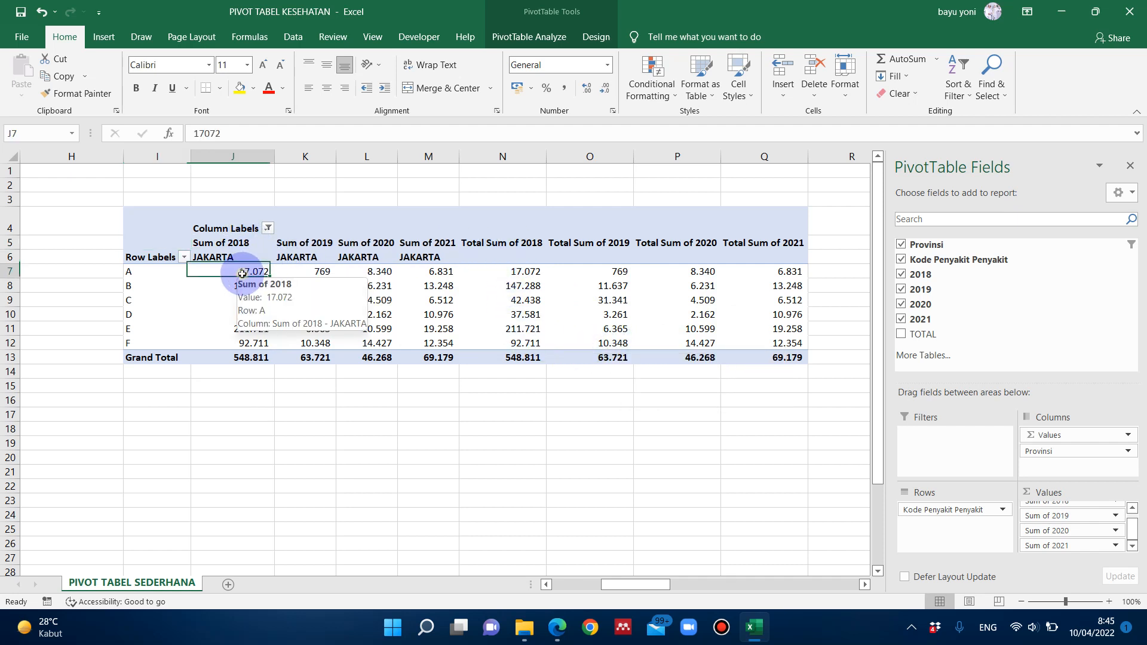
click(317, 272)
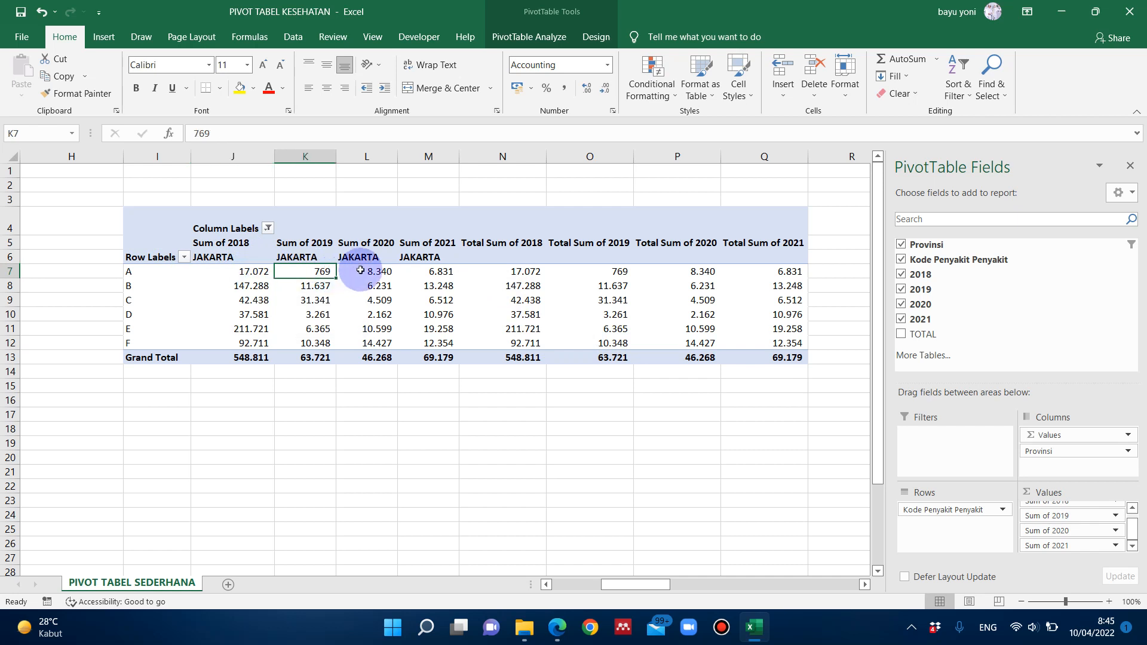
click(237, 270)
click(293, 271)
click(353, 270)
click(431, 270)
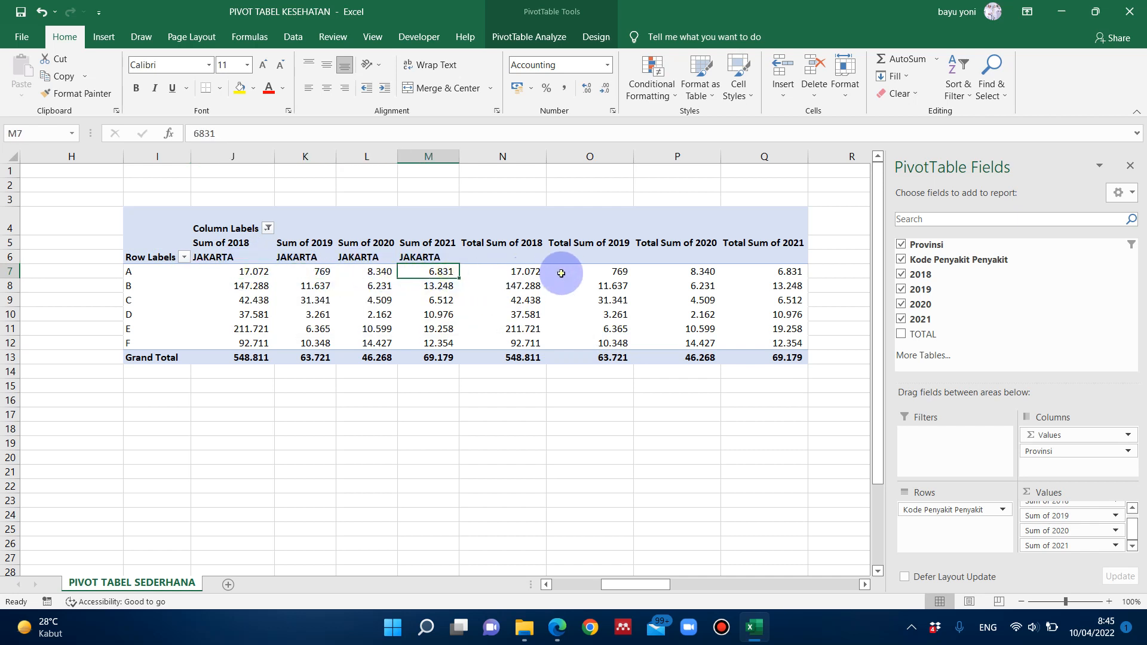
click(562, 273)
click(498, 270)
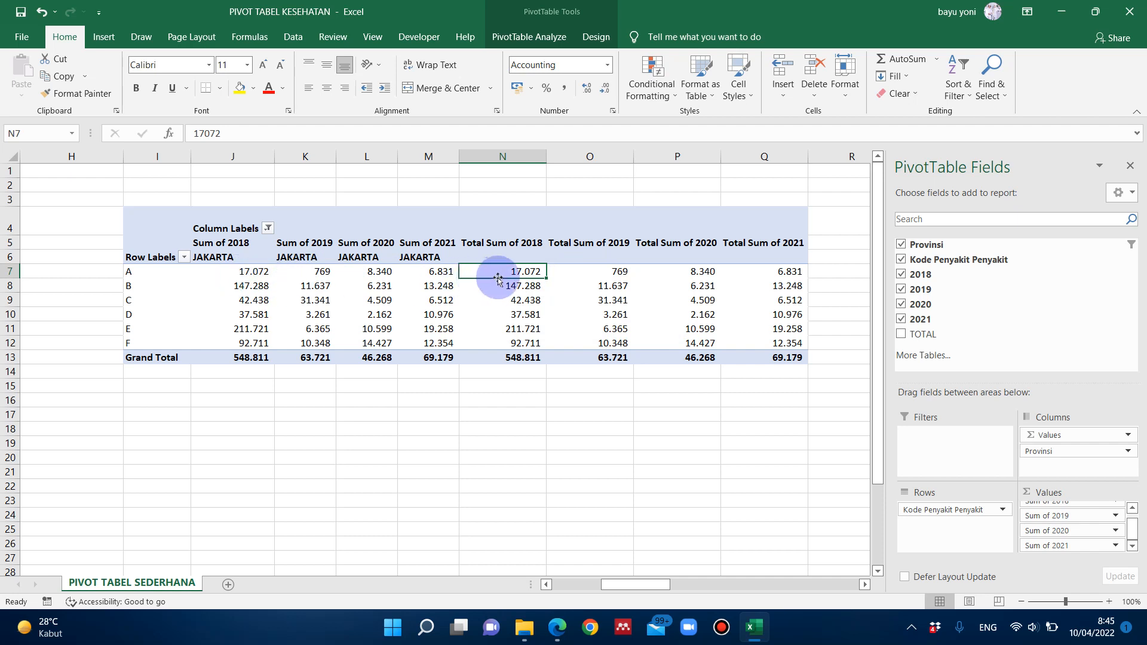
Include YOGYAKARTA in the column labels filter again alongside JAKARTA
click(267, 229)
click(149, 398)
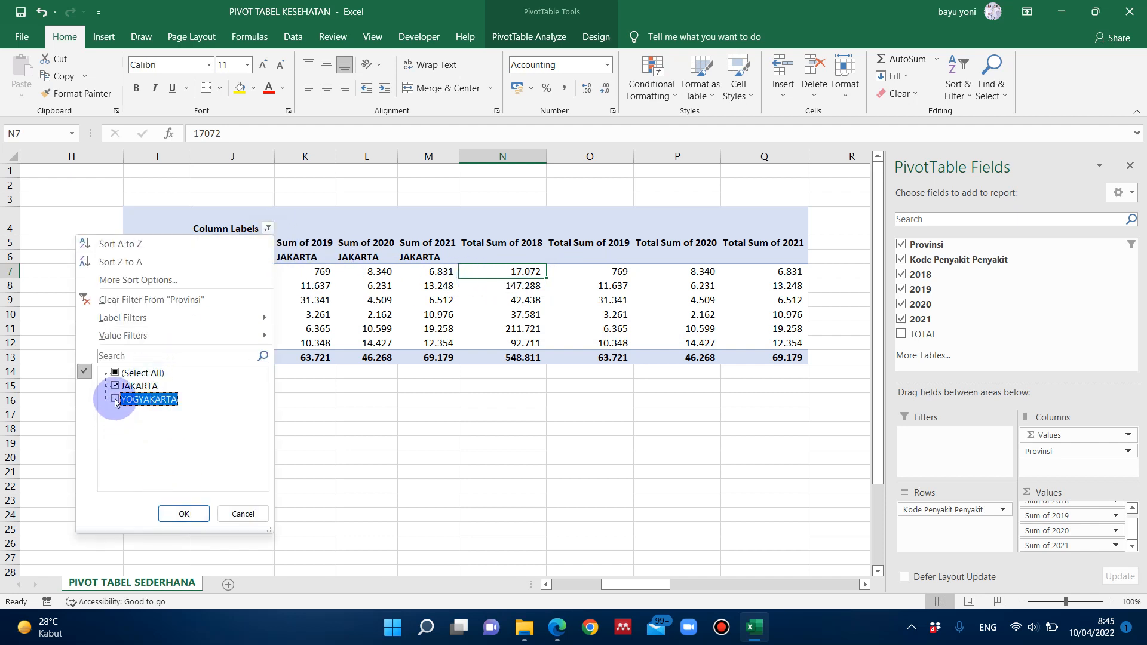
click(194, 512)
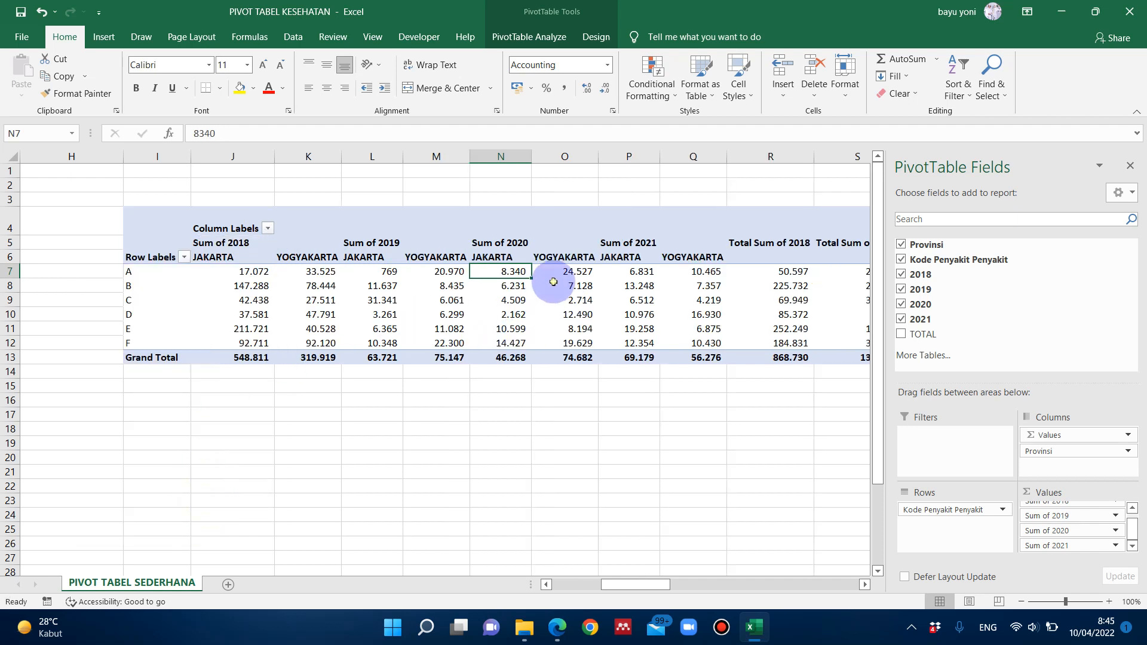
Examine the JAKARTA and YOGYAKARTA sums for each year and compare them with the yearly total columns
click(553, 282)
key(Right)
key(Right)
key(Right)
key(Right)
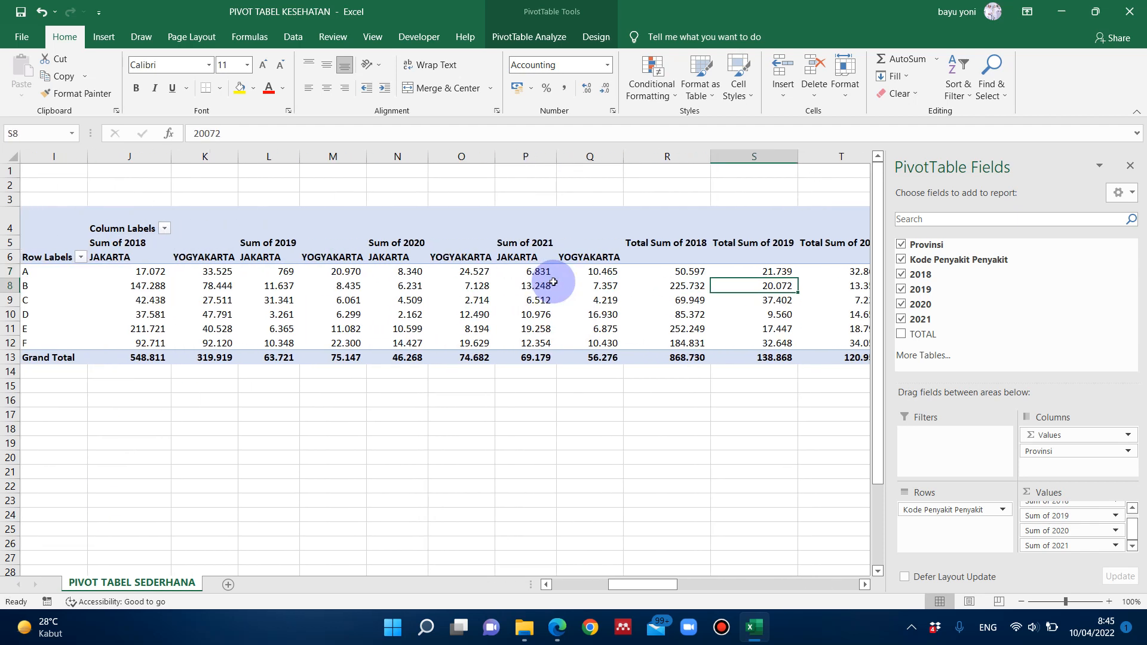
key(Right)
key(Right)
key(Left)
key(Left)
key(Left)
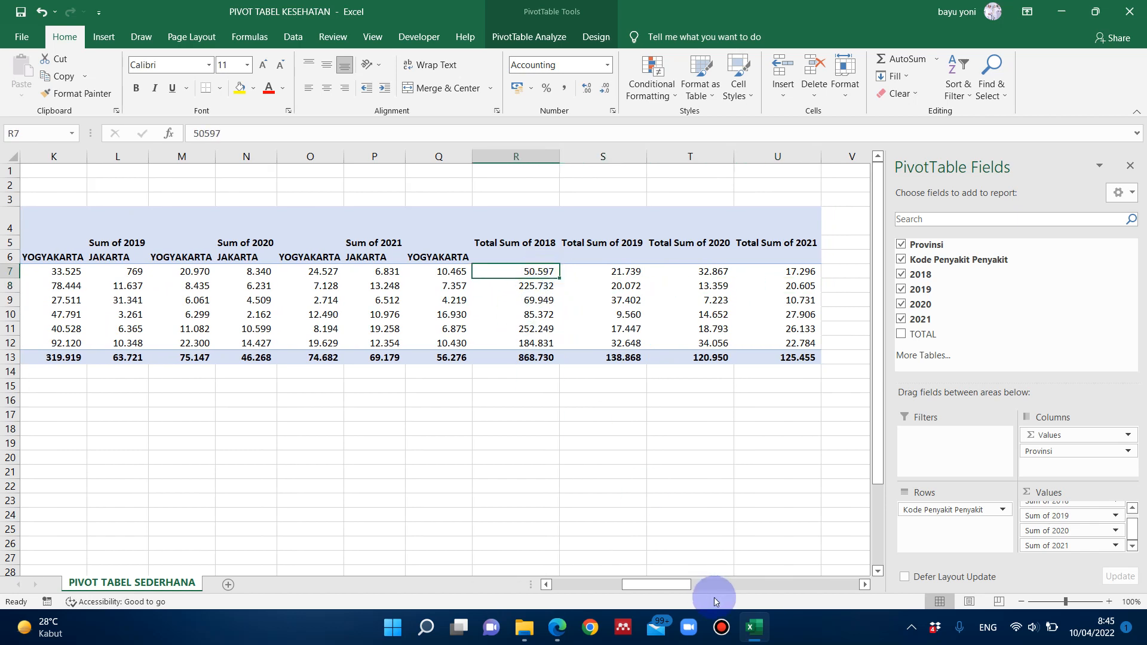
Swap the fields so Provinsi is in rows and Kode Penyakit Penyakit in columns, and filter the columns to code A only
drag(686, 584, 664, 581)
mouse_move(1070, 451)
mouse_down()
mouse_move(957, 531)
mouse_move(1061, 449)
mouse_up()
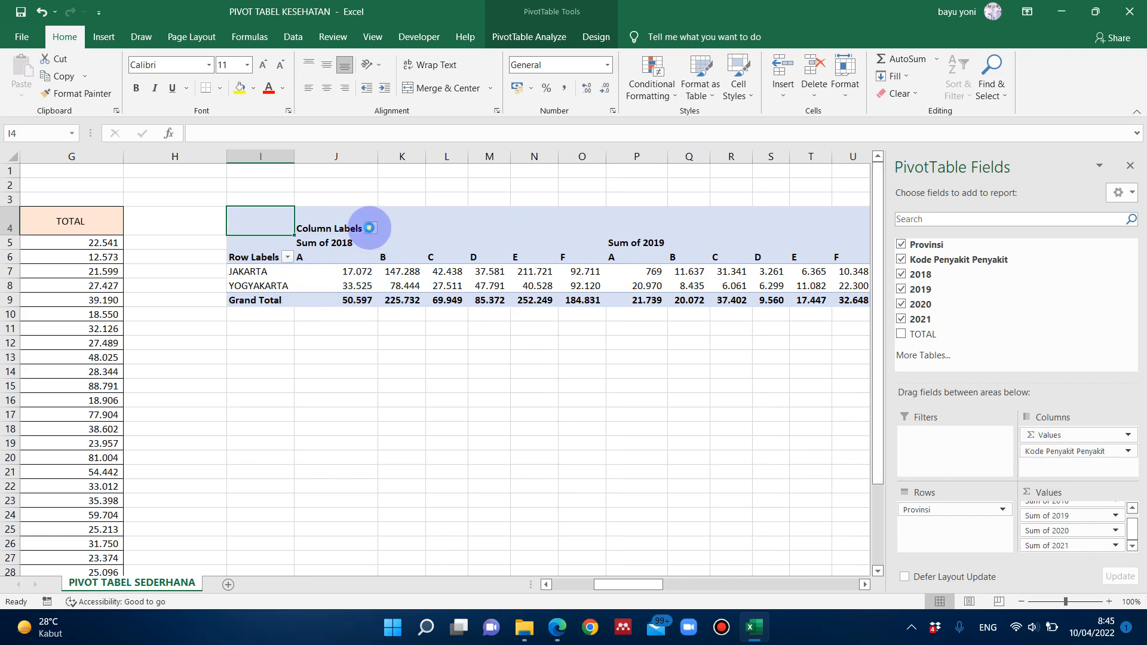
click(370, 227)
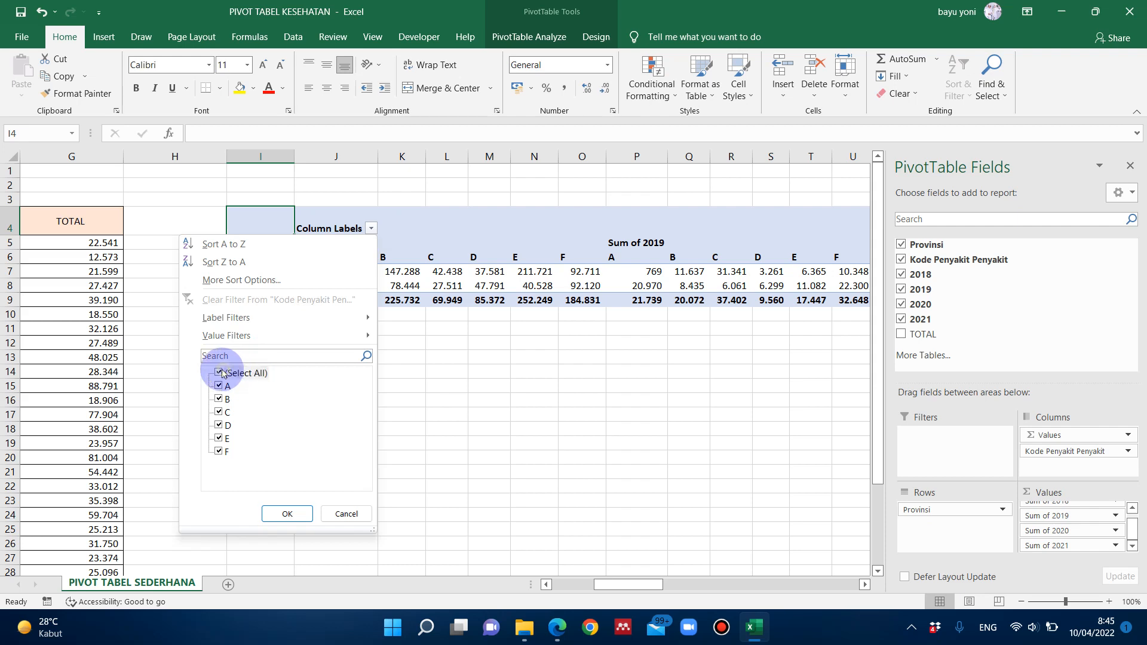
click(219, 387)
click(286, 514)
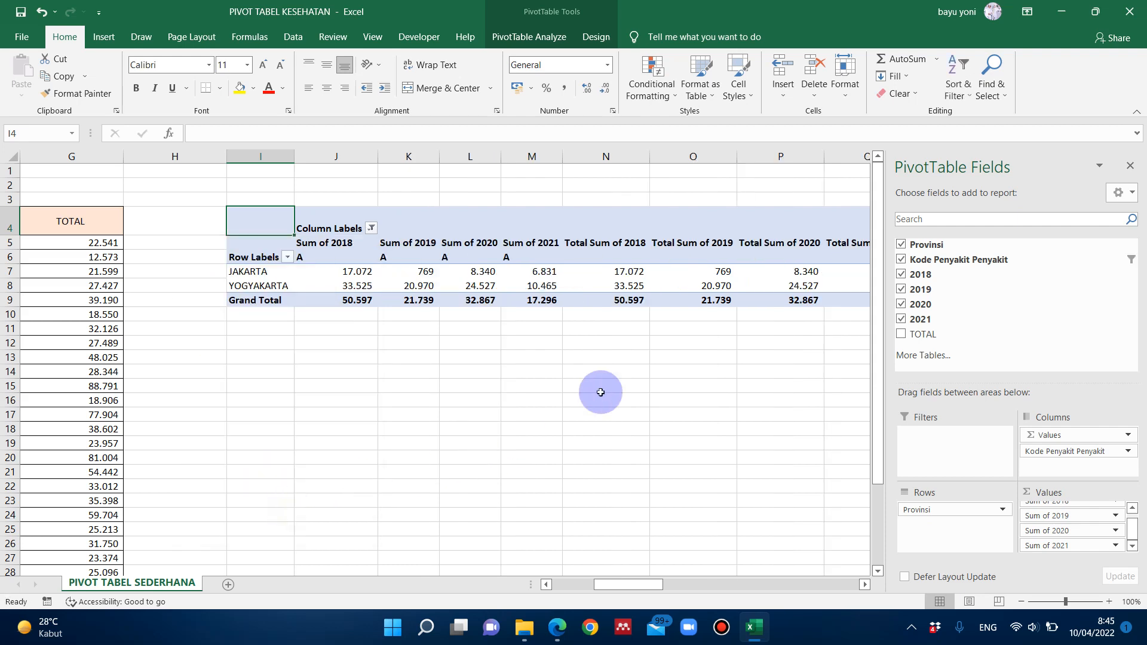
mouse_move(660, 583)
mouse_down()
mouse_move(691, 583)
mouse_move(661, 587)
mouse_up()
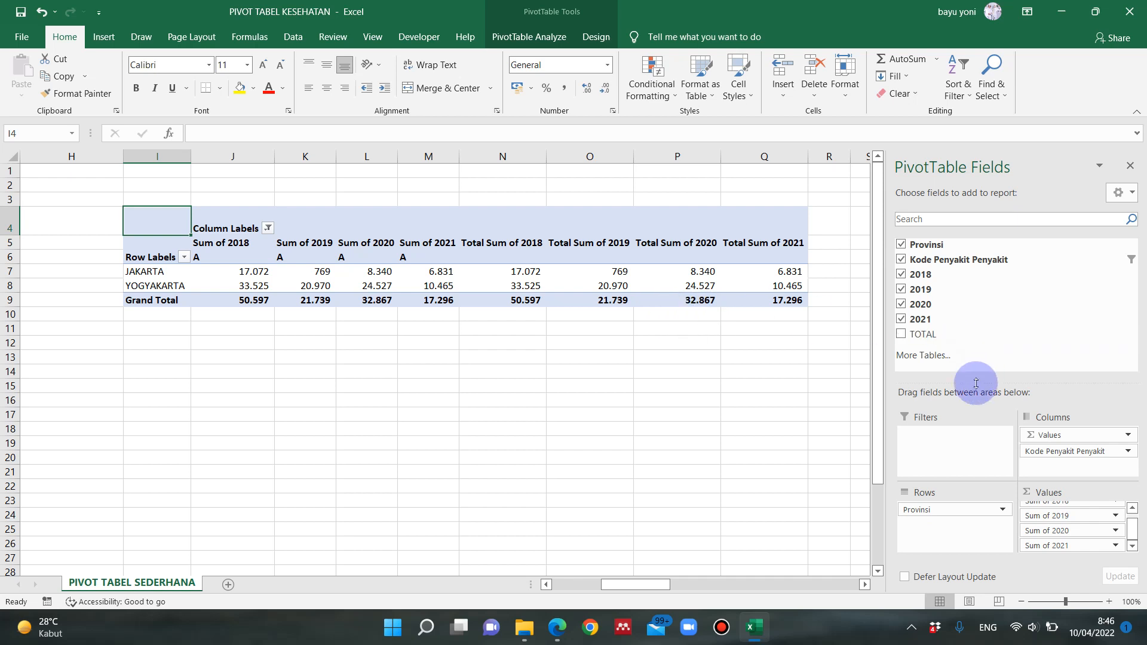
click(267, 233)
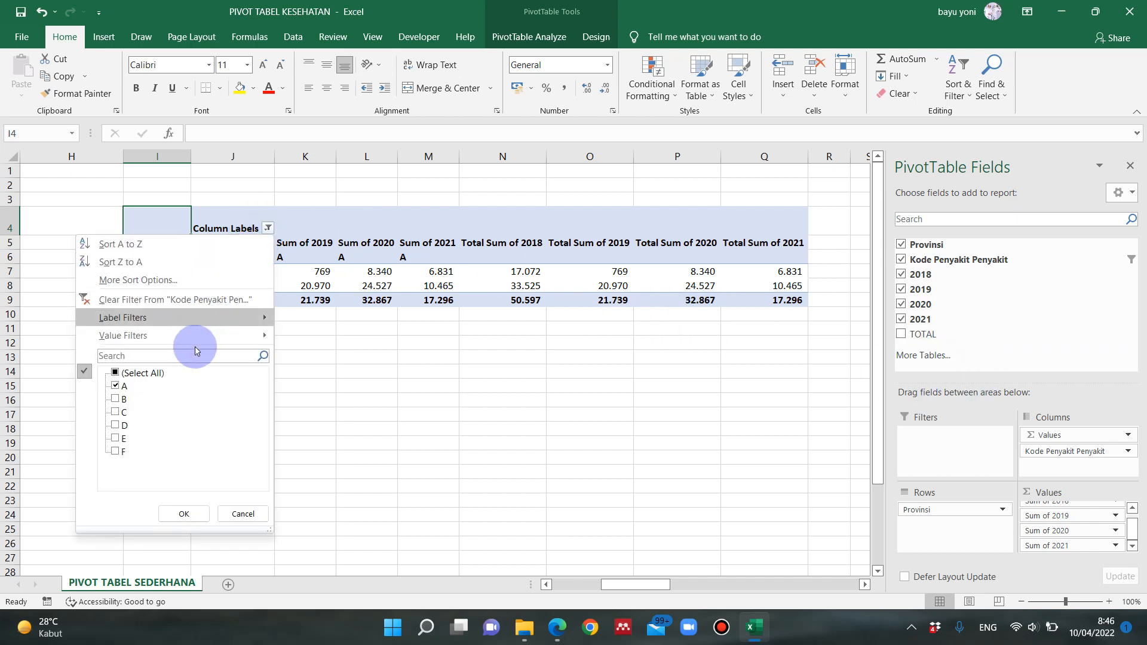
click(335, 383)
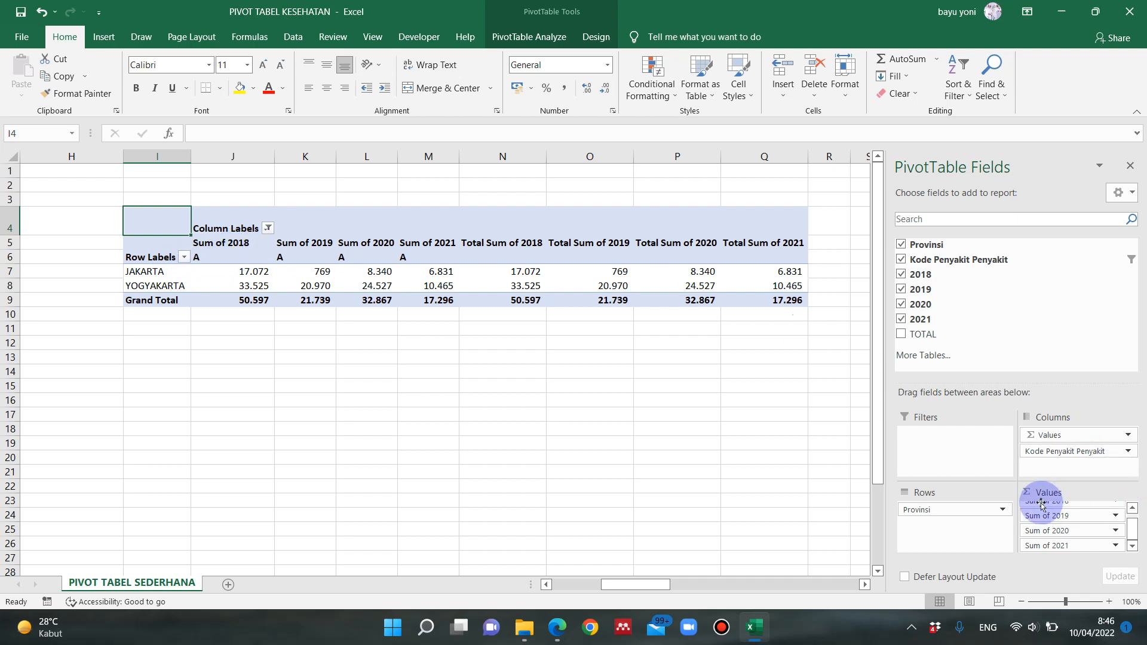
Move Provinsi from rows to the report filter, filter it to JAKARTA and check the yearly sums
scroll(1059, 539, up, 1)
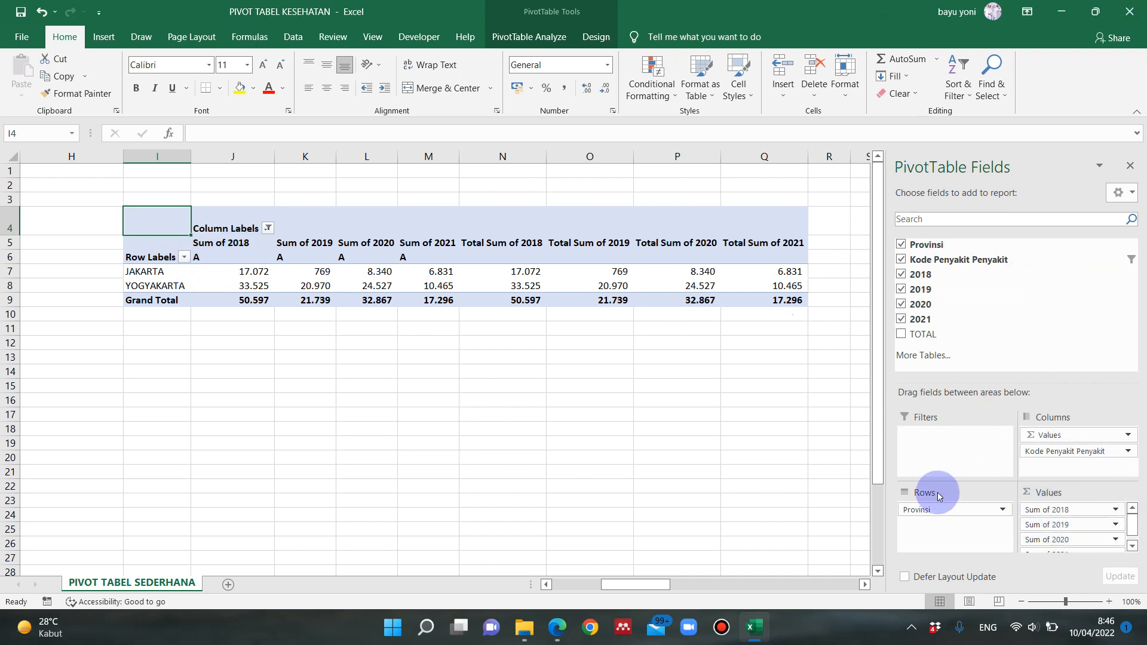
drag(937, 511, 952, 432)
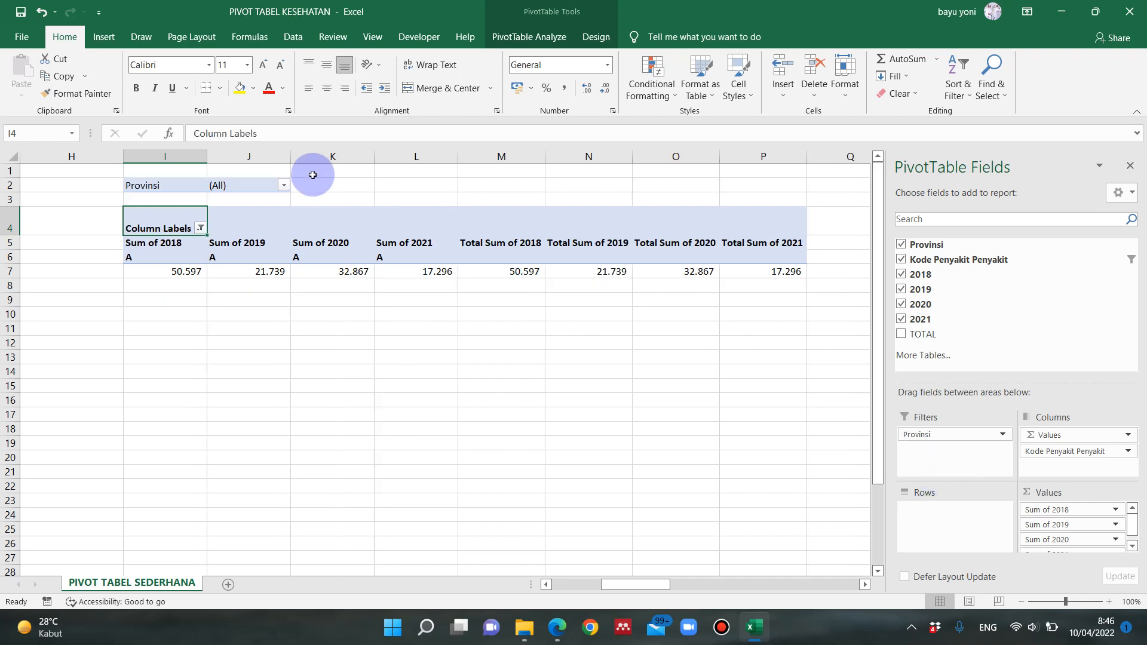
click(283, 186)
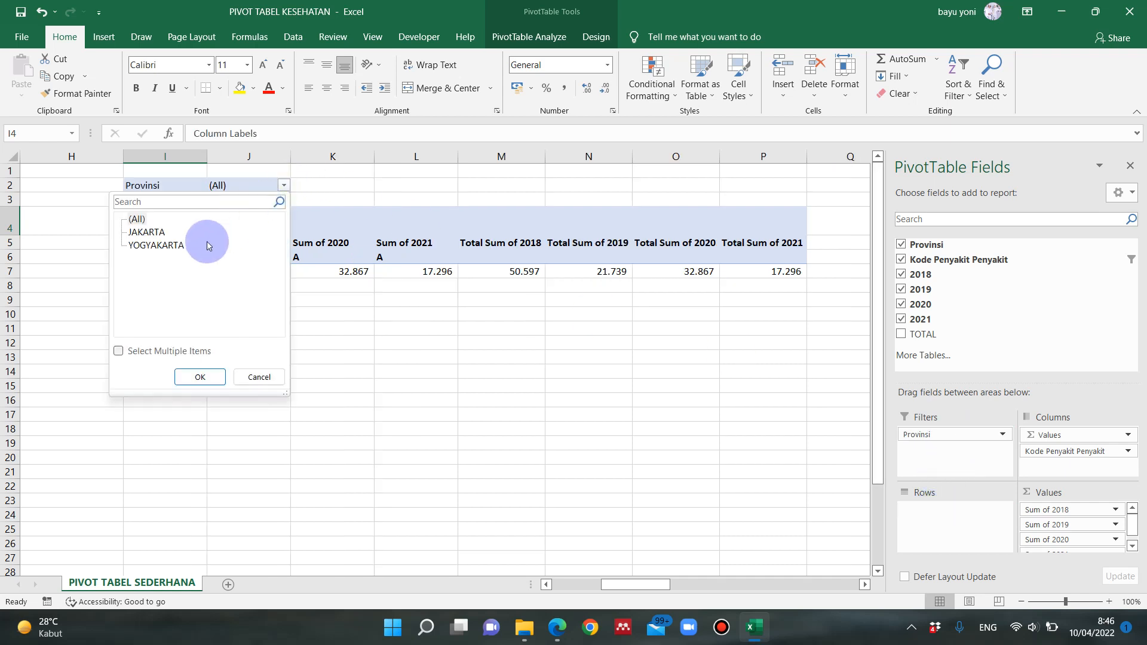
click(117, 350)
click(202, 375)
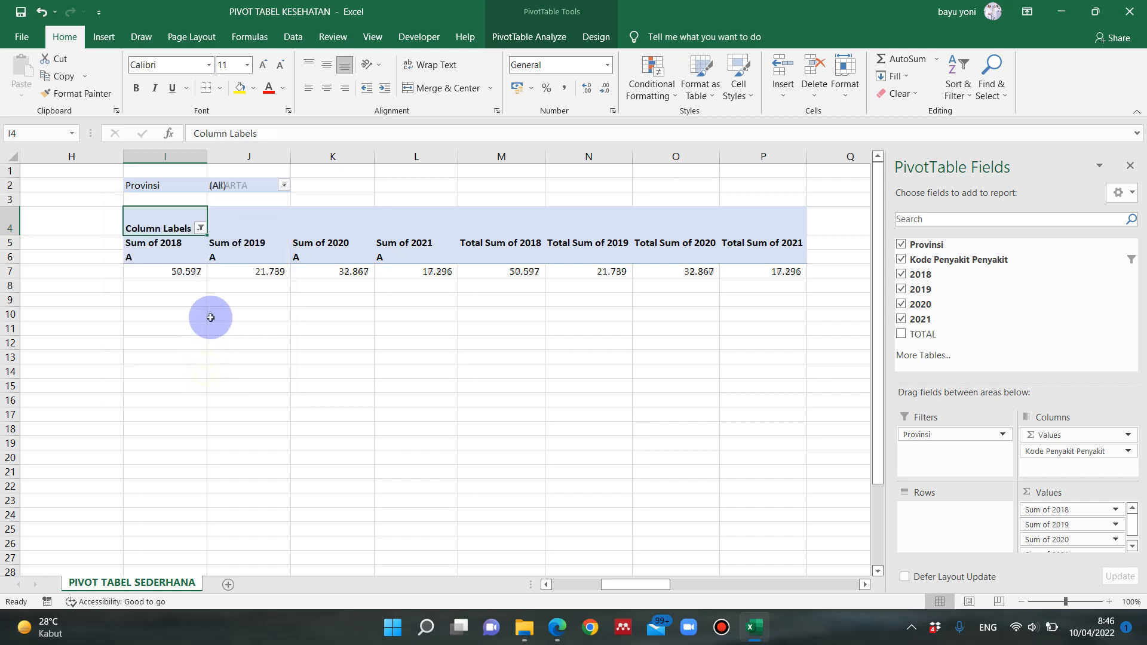
click(235, 261)
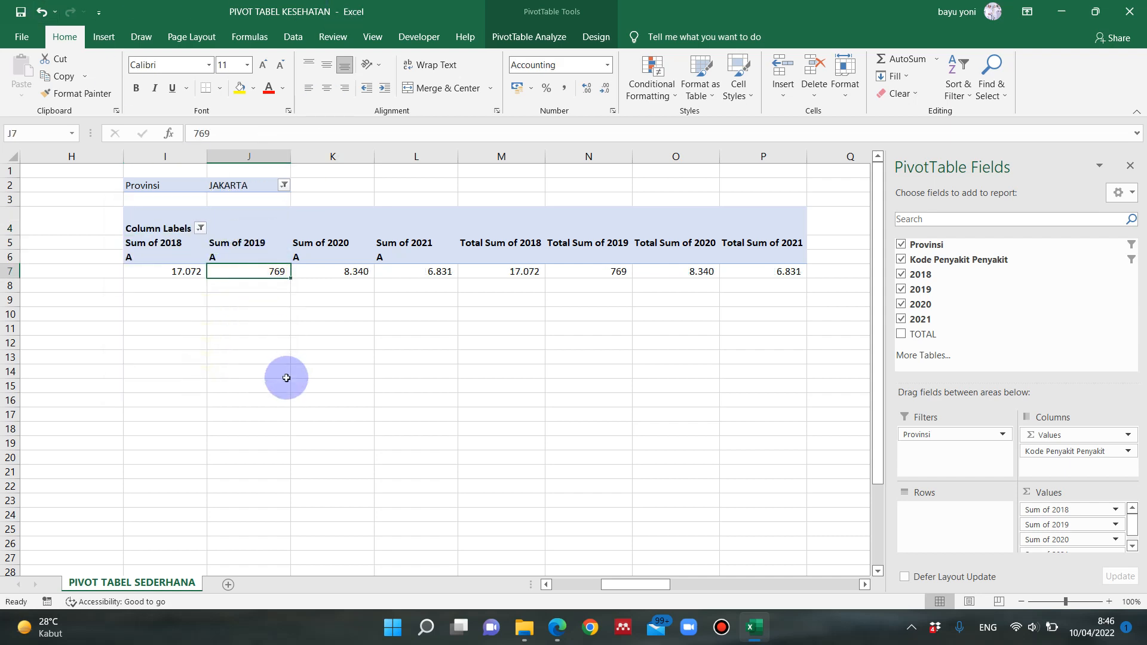
click(391, 272)
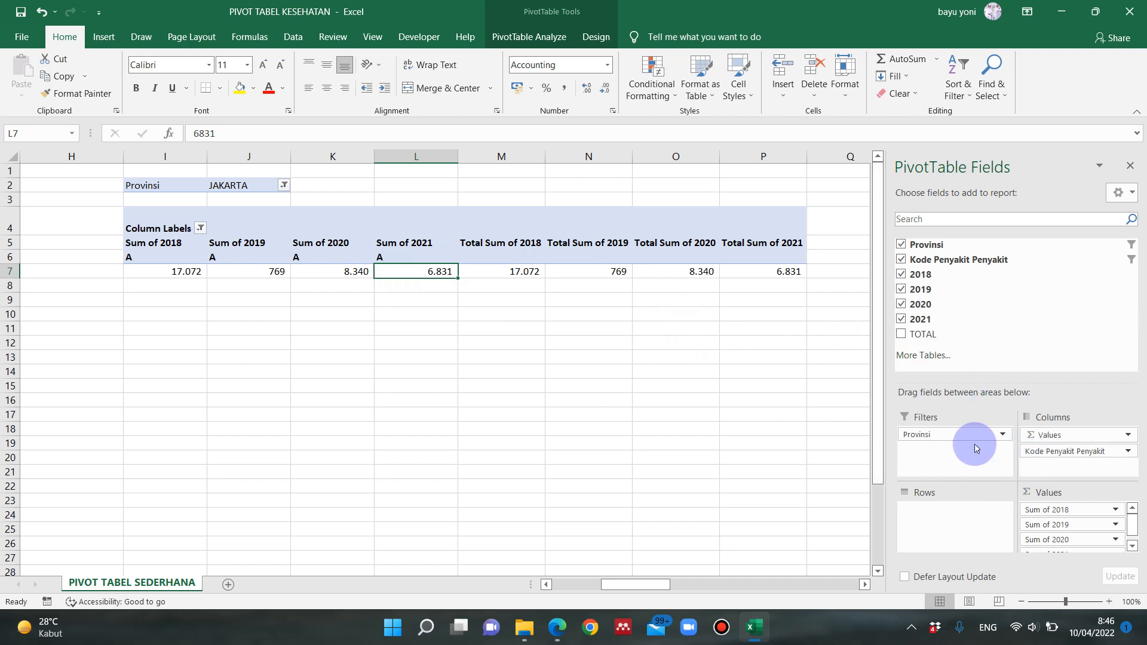
Return Provinsi to rows, show all disease codes, and nest Kode Penyakit Penyakit beneath Provinsi in the rows
drag(964, 436, 950, 517)
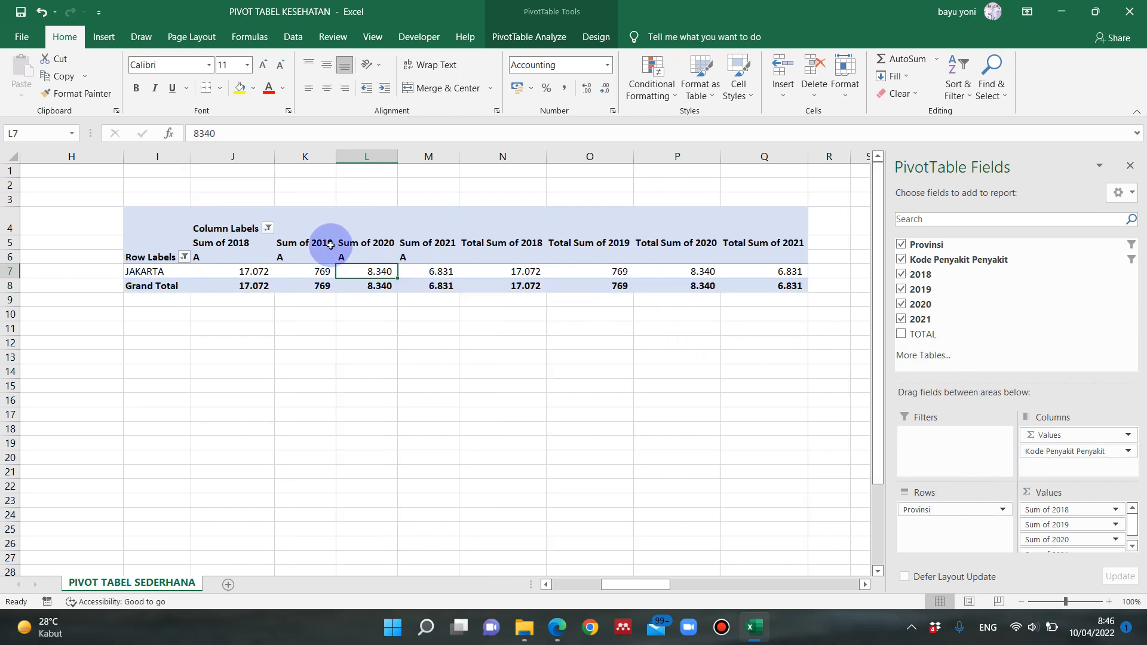
click(268, 229)
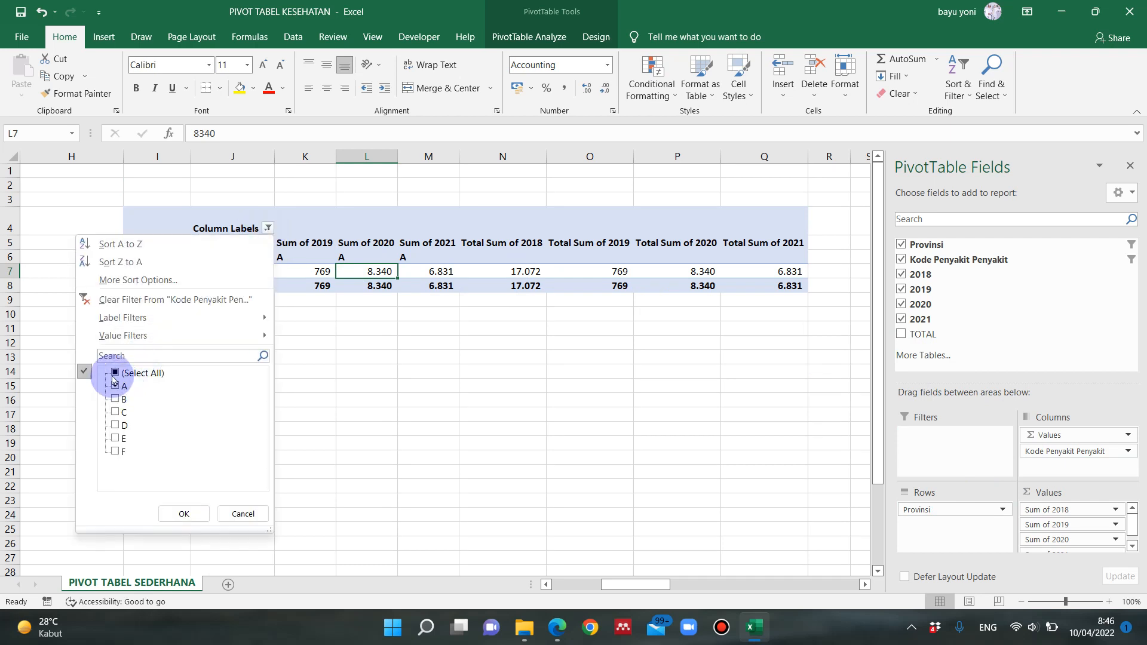
click(186, 512)
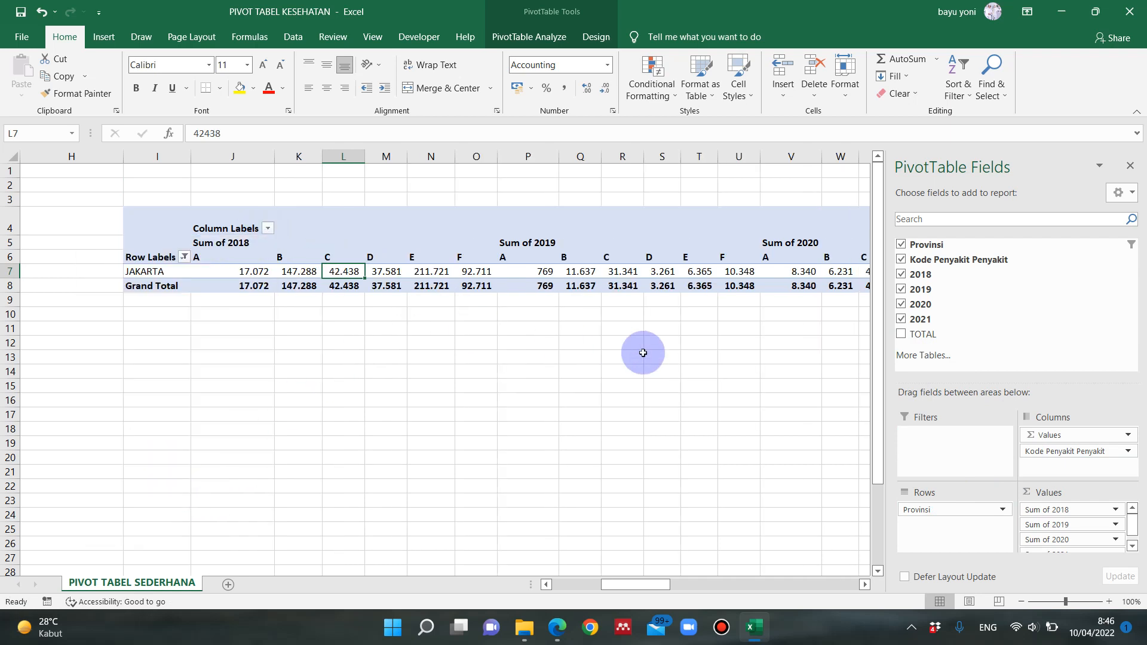
drag(1024, 436, 935, 508)
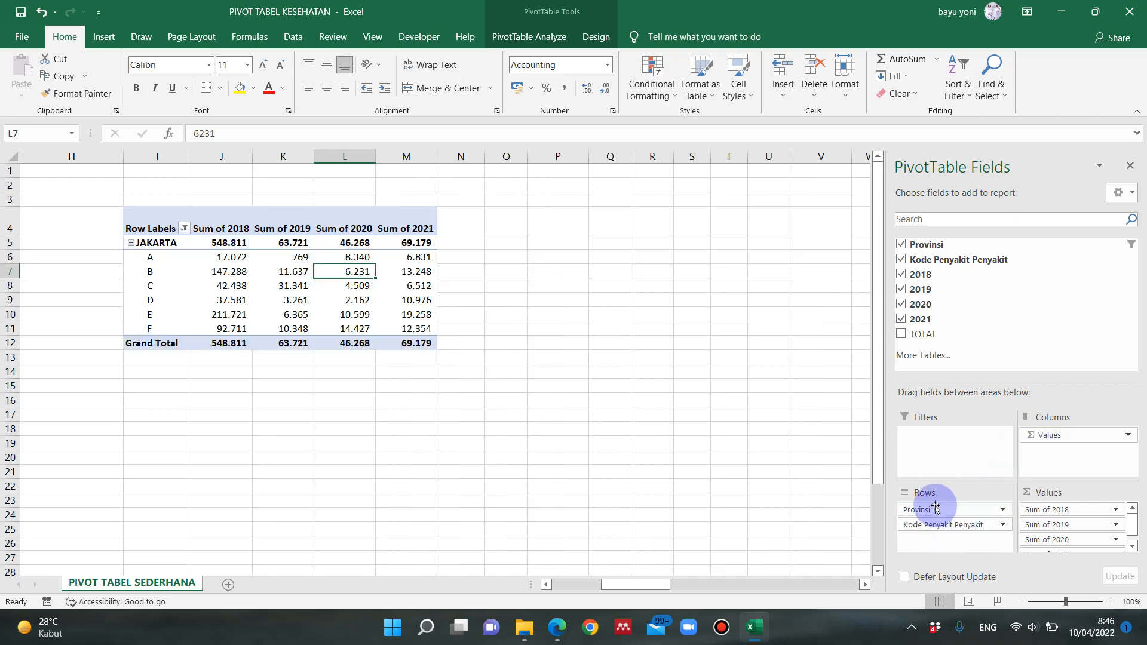
Add YOGYAKARTA back to the Provinsi row filter so both provinces are included in the PivotTable
click(935, 508)
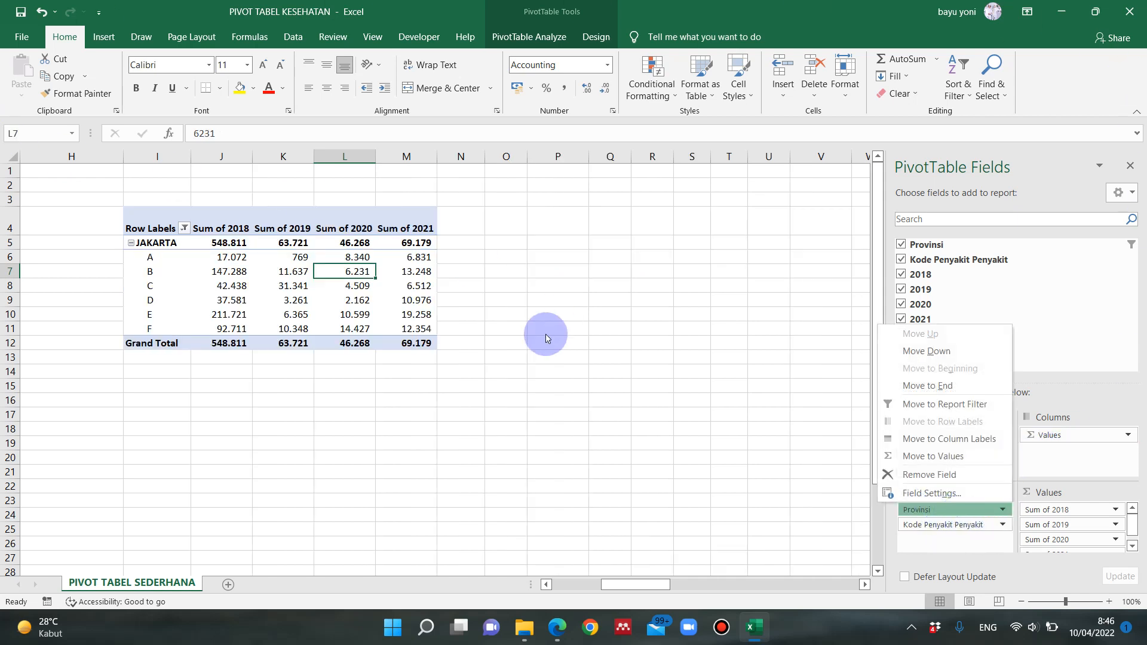
click(234, 229)
click(174, 226)
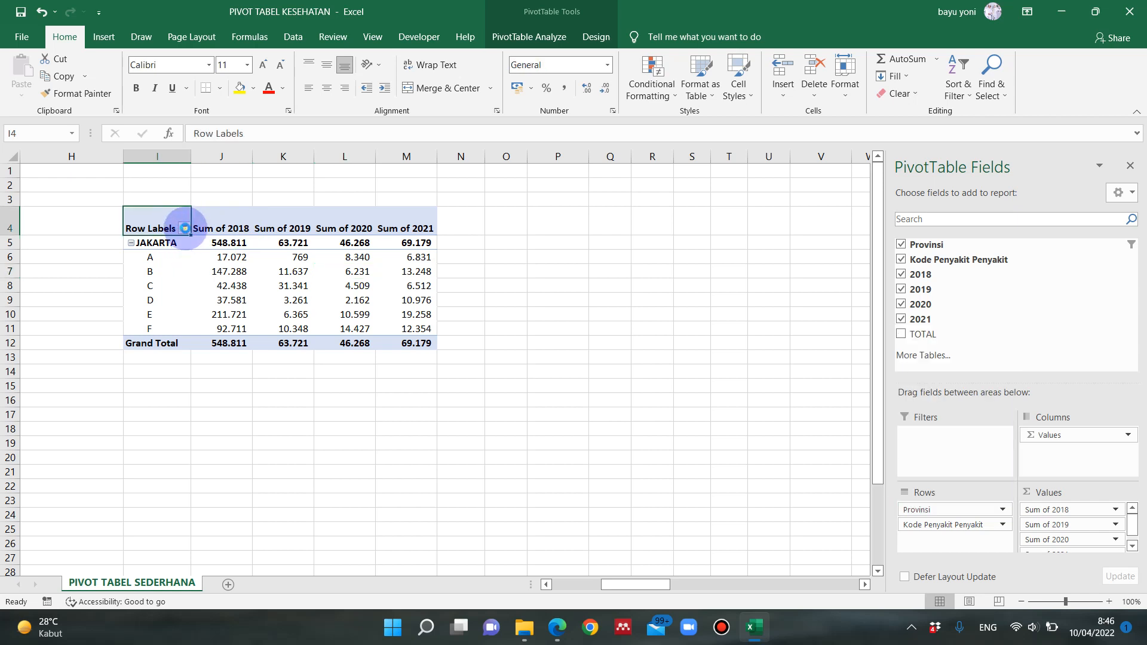
click(185, 228)
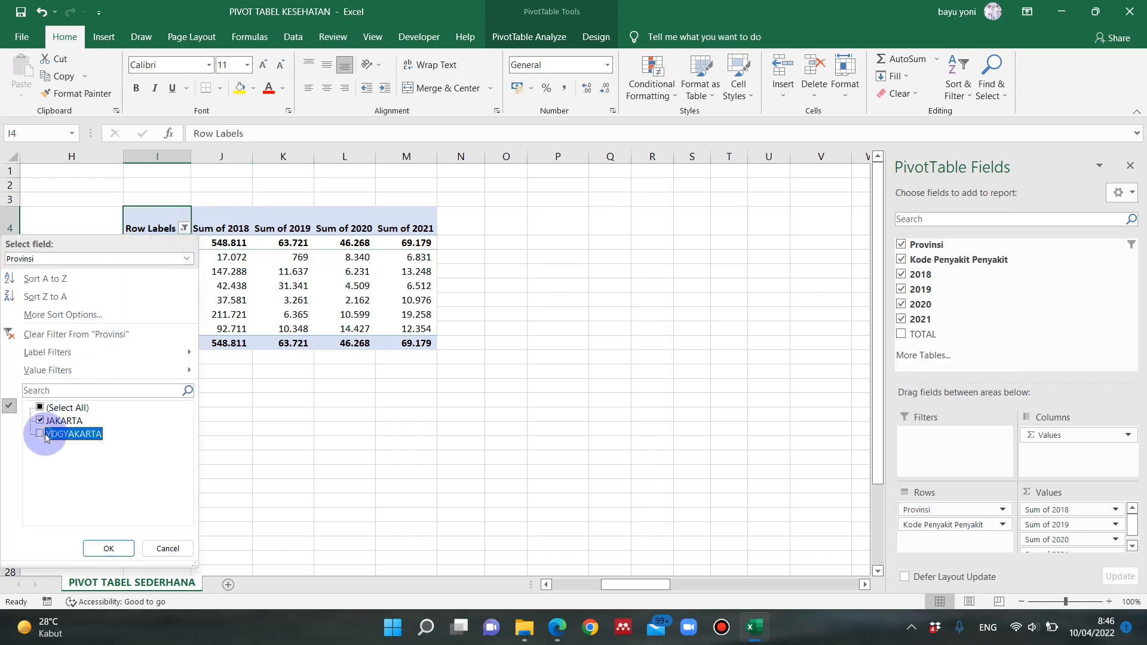
click(109, 548)
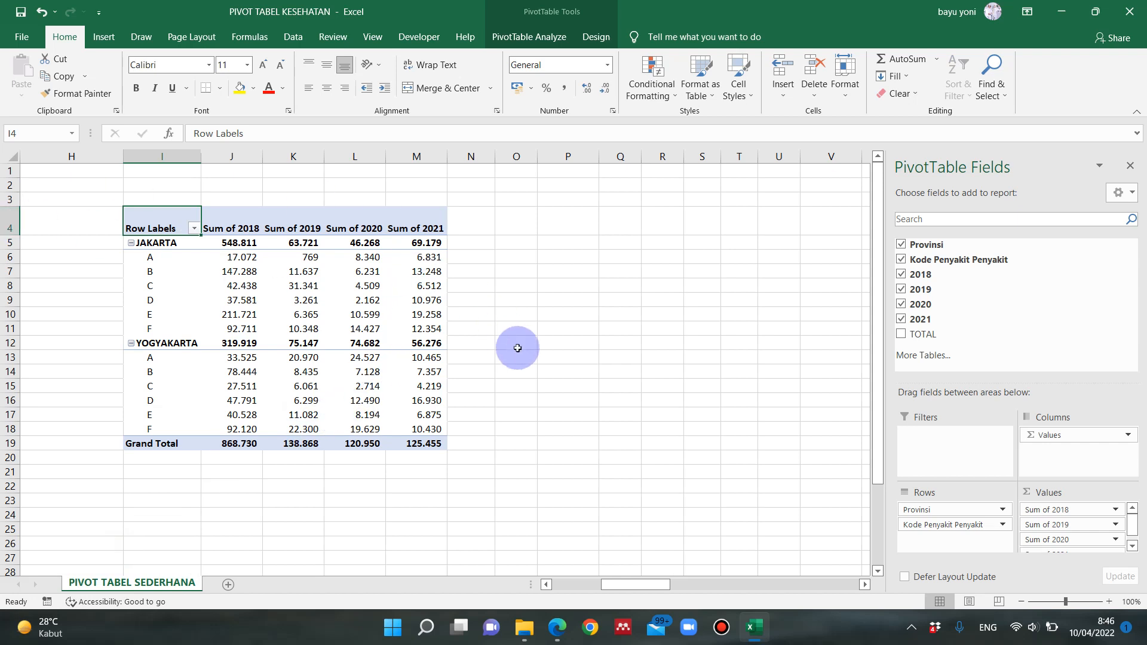
Examine the source disease table and the PivotTable's yearly sums for each disease code under JAKARTA and YOGYAKARTA
drag(628, 584, 491, 531)
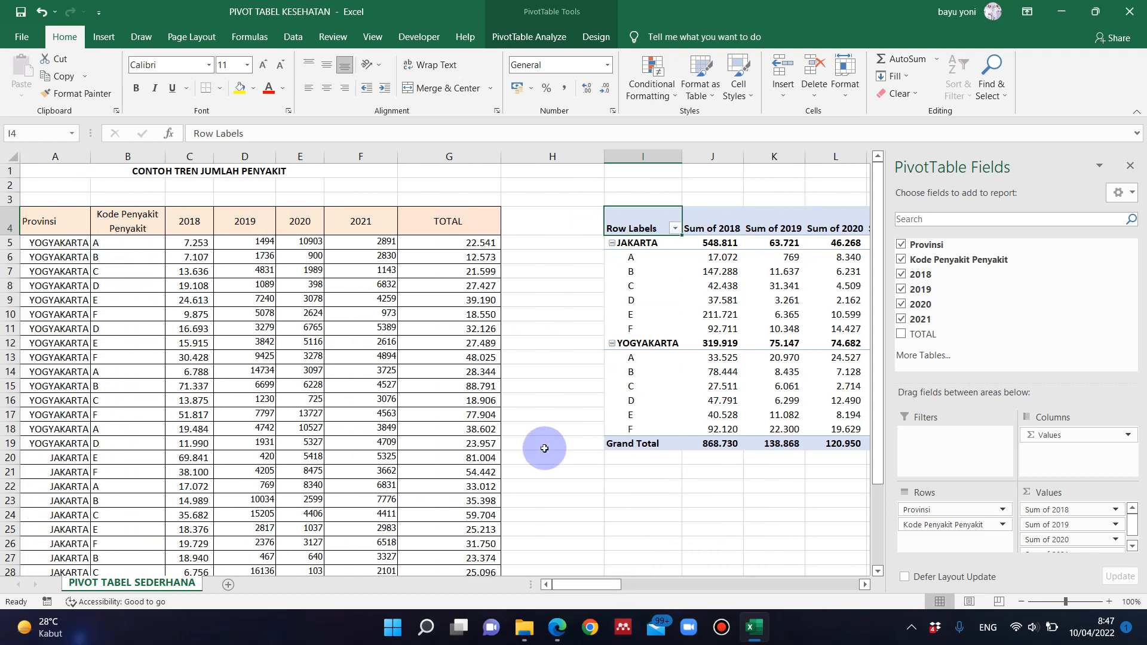
drag(616, 586, 643, 584)
click(543, 271)
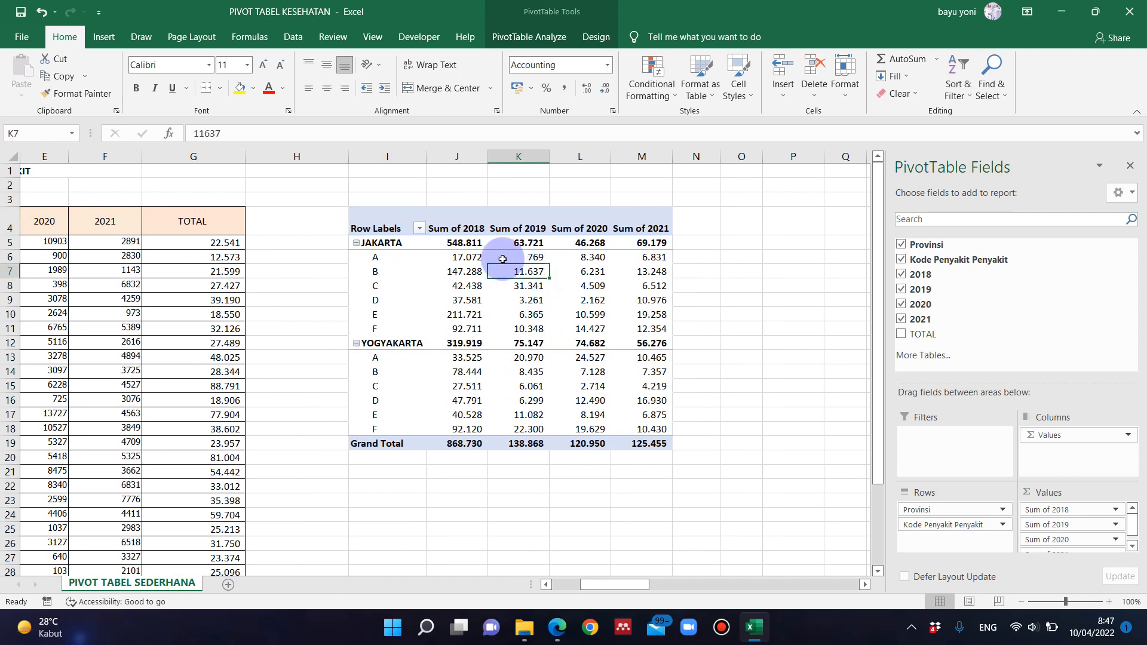
click(420, 243)
click(398, 294)
click(545, 273)
click(423, 257)
click(538, 286)
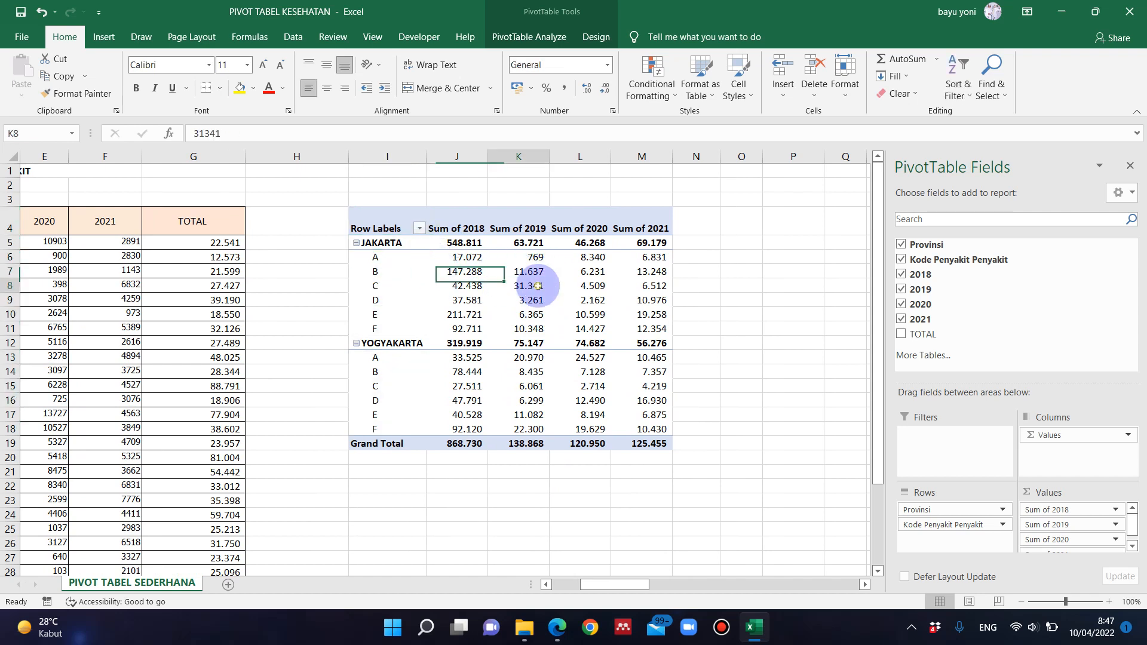
click(475, 274)
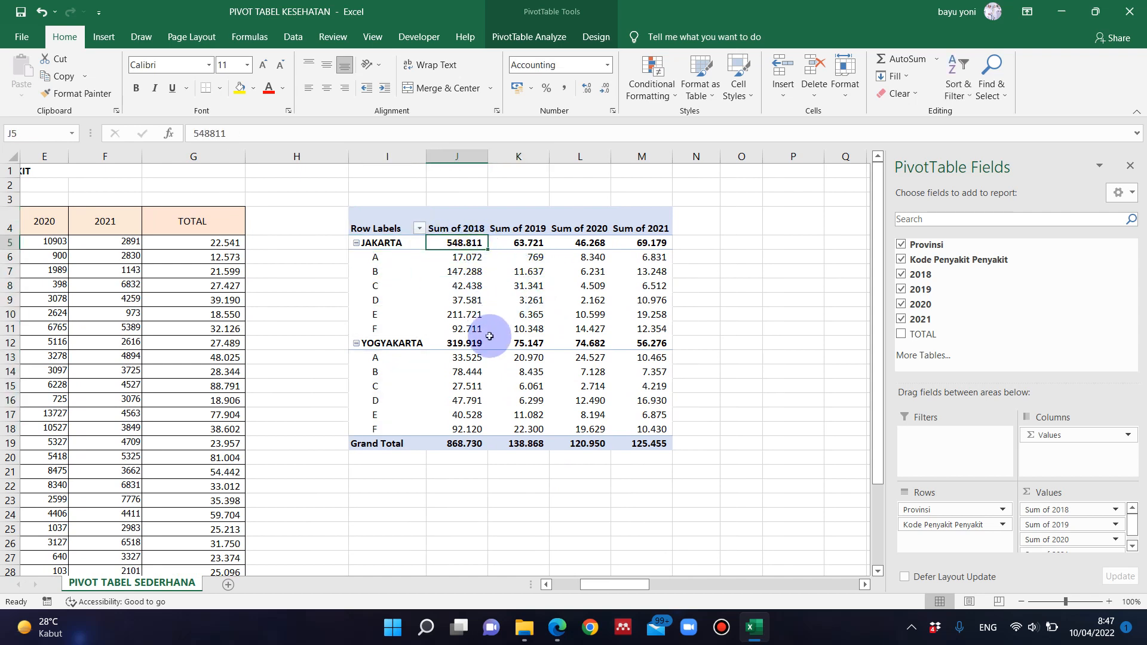
click(525, 329)
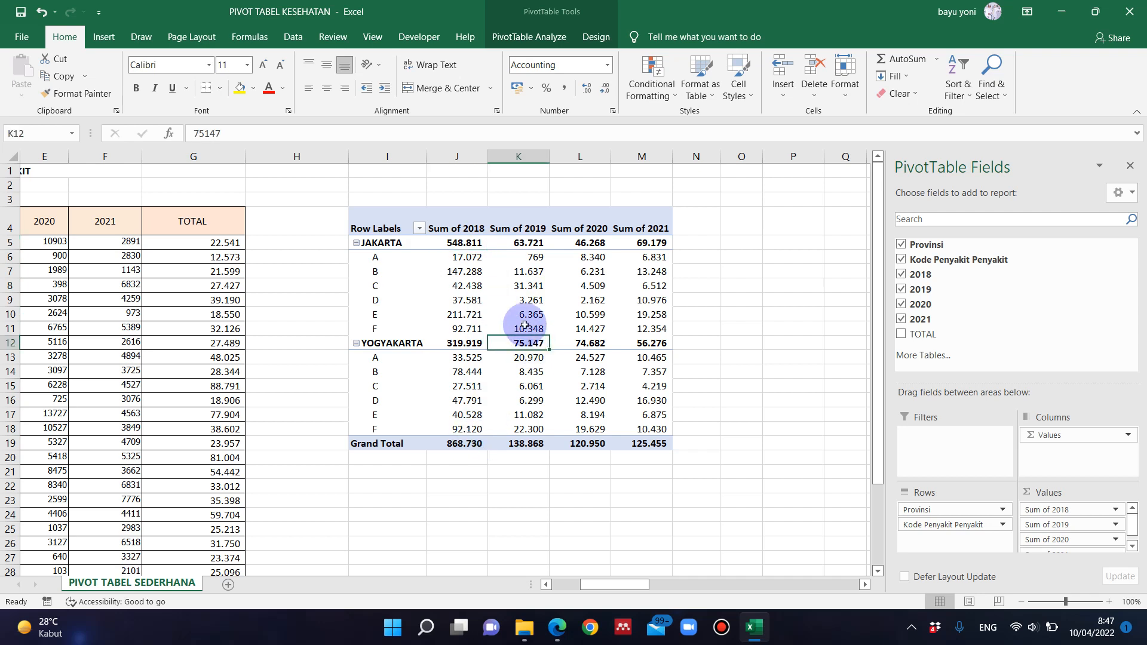
click(527, 285)
mouse_move(591, 265)
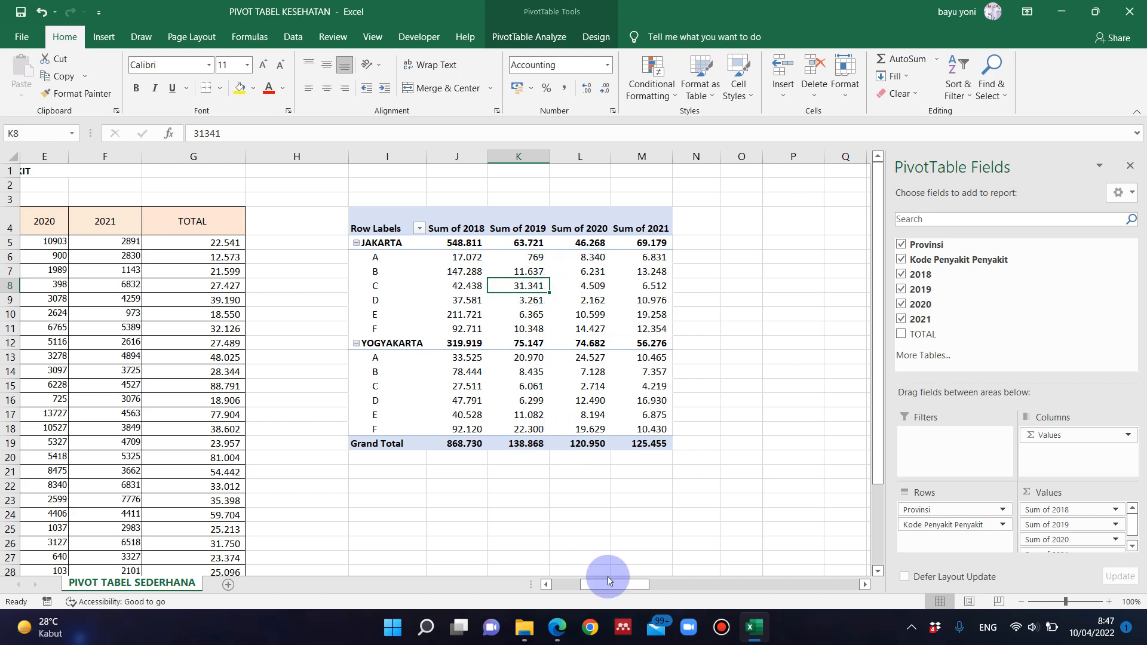
drag(606, 584, 580, 584)
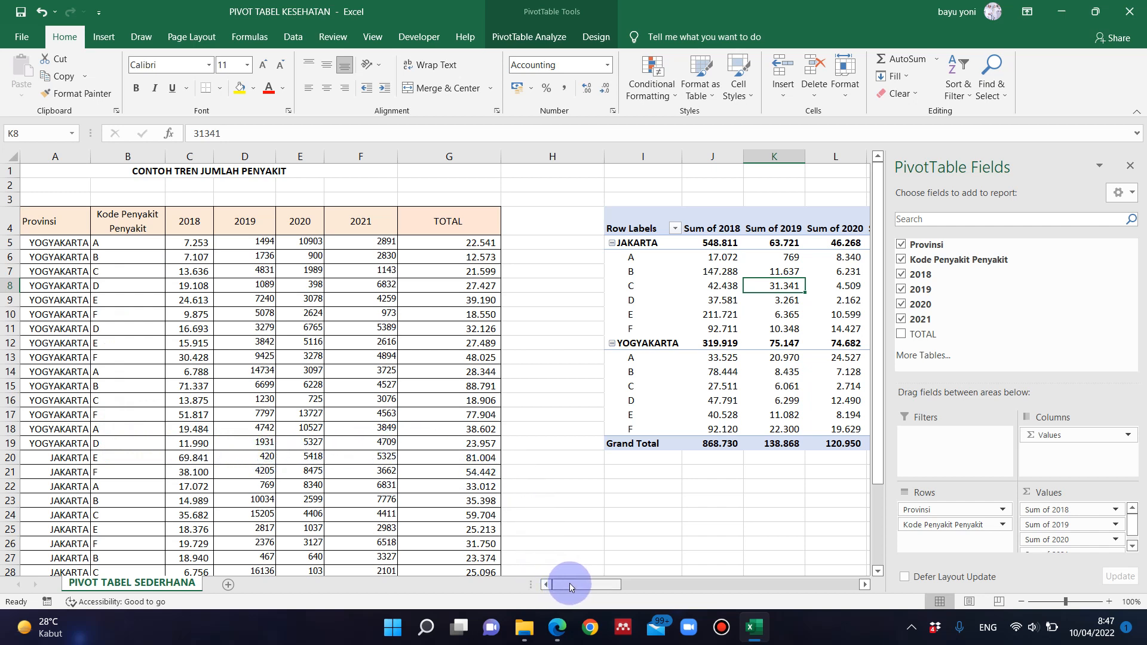
drag(570, 588, 592, 587)
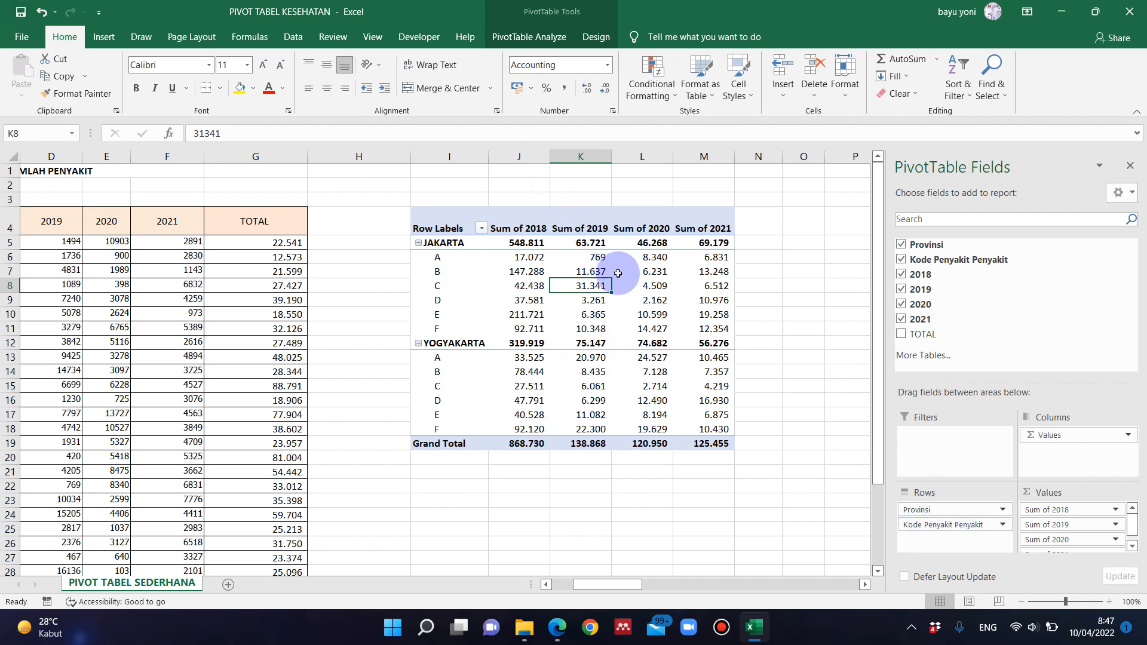
Review the Provinsi filter choices in the row labels and the 2018 to 2021 sum columns of the PivotTable
click(498, 229)
click(481, 228)
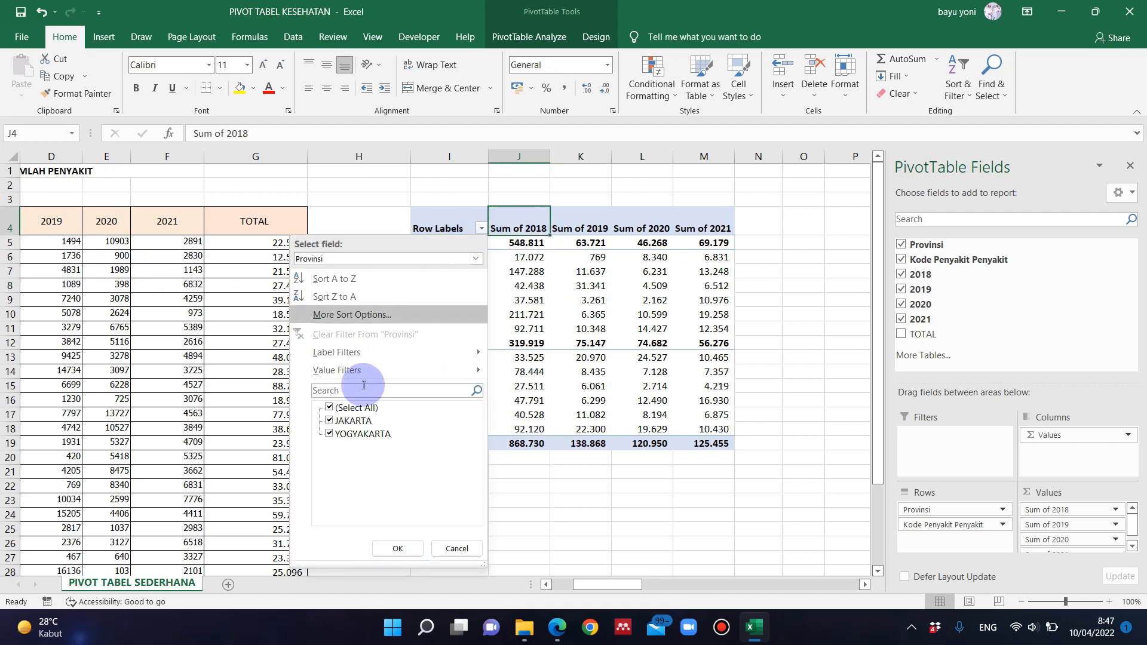
click(491, 333)
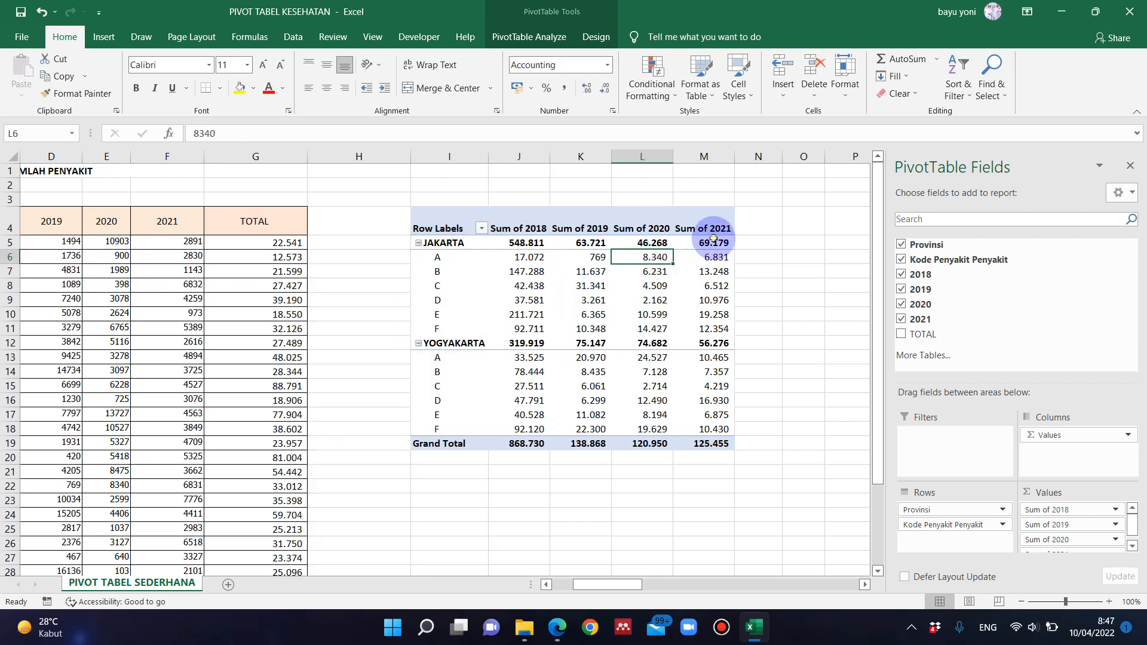
click(626, 233)
click(522, 229)
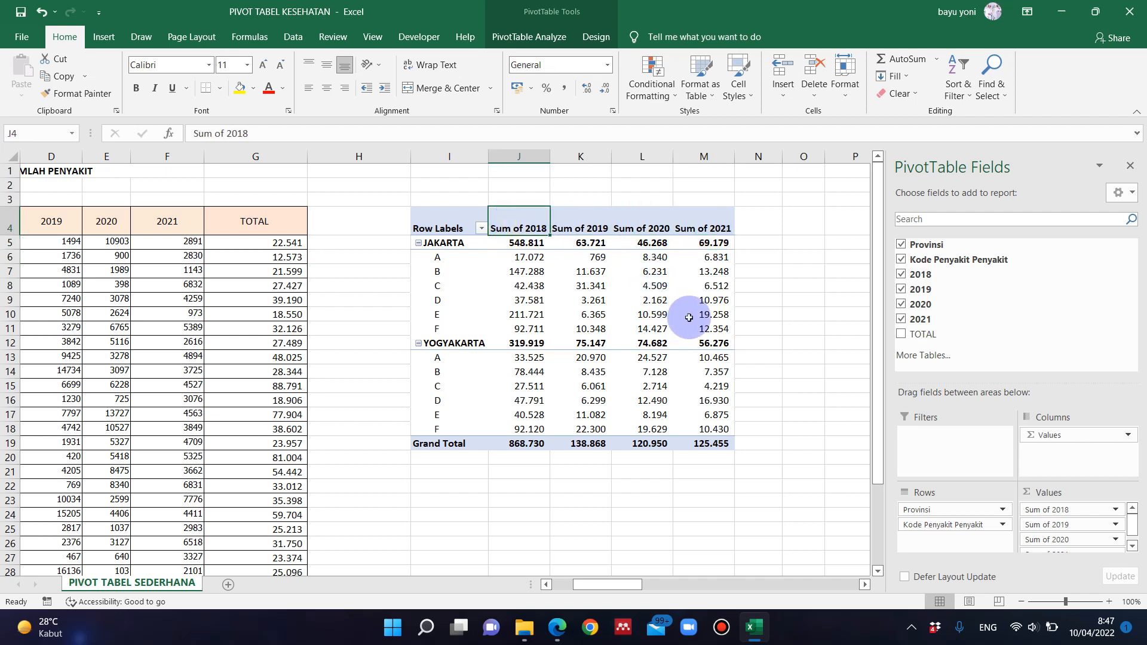
click(706, 309)
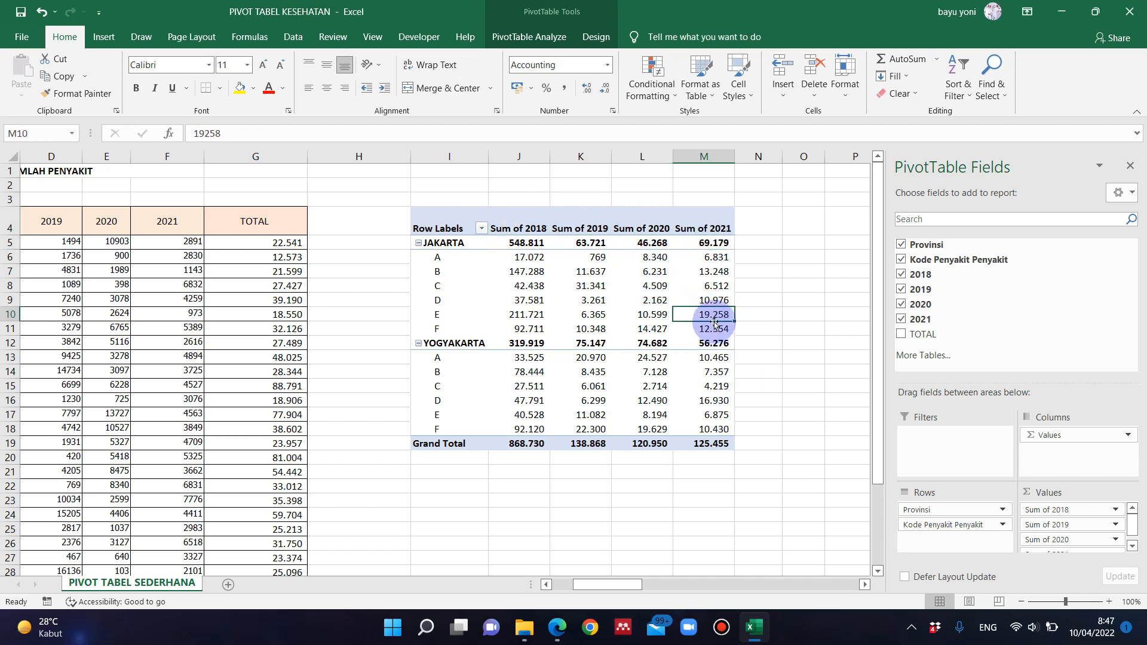
click(714, 228)
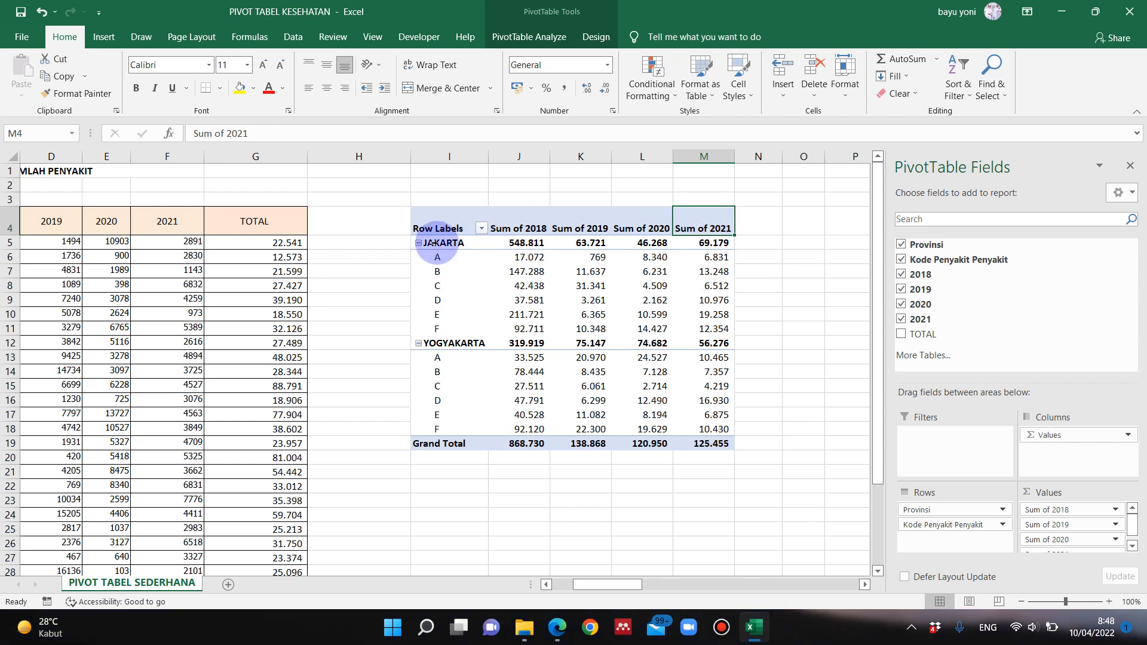
click(481, 228)
click(664, 270)
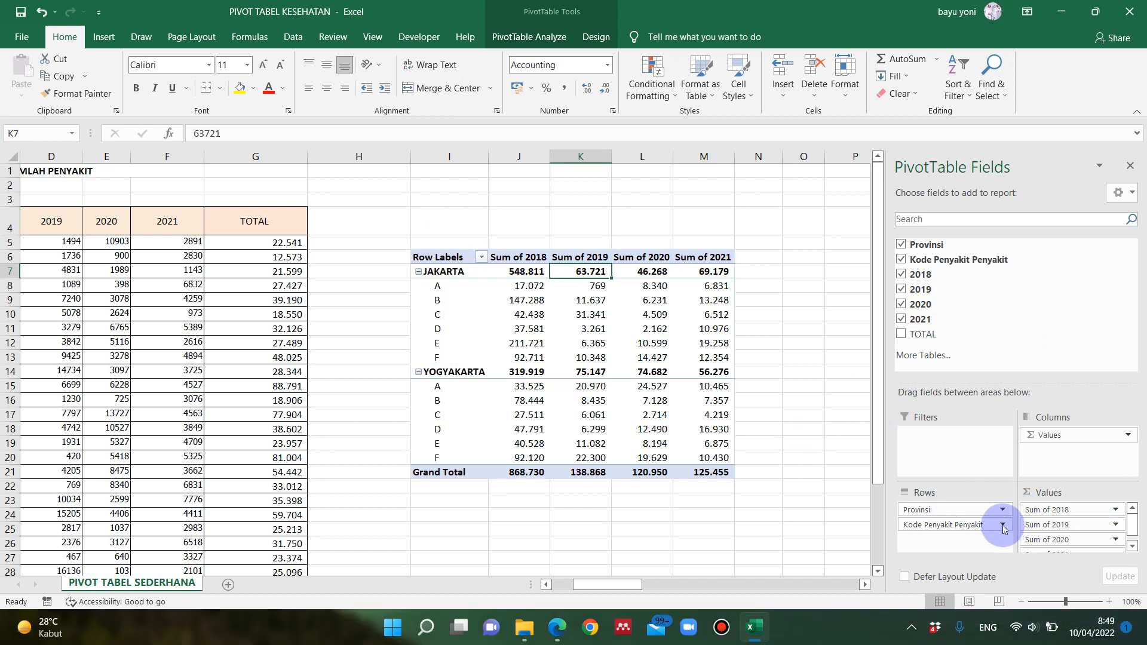
click(1003, 525)
click(1114, 524)
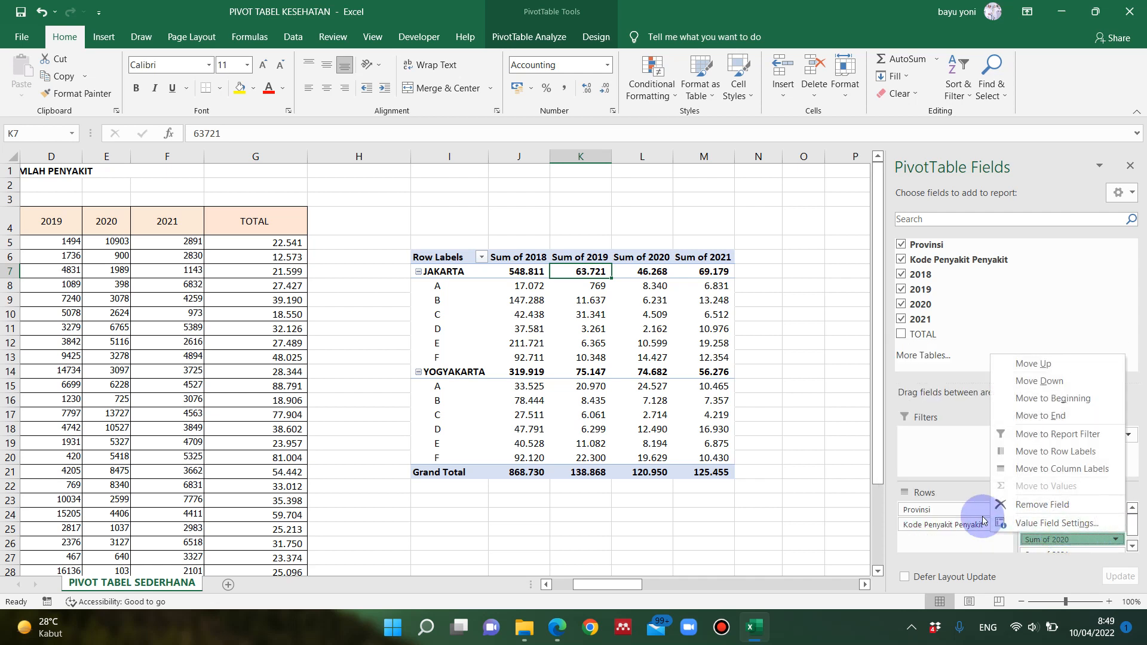
click(962, 451)
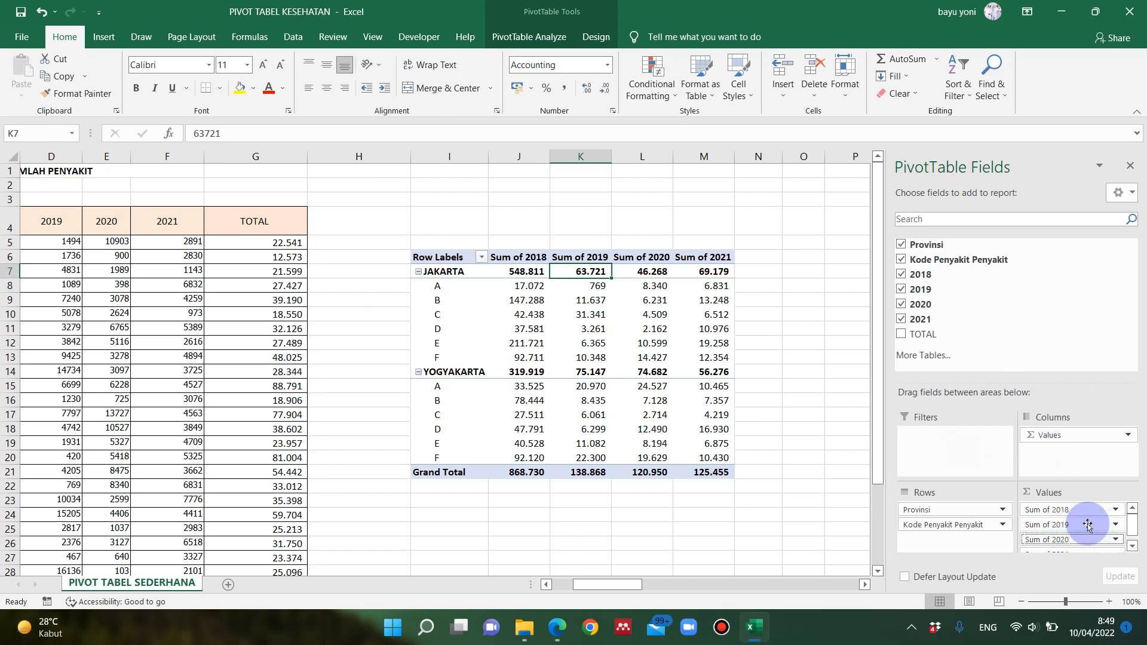
Remove the 2021, 2020 and 2019 fields from the PivotTable values, keeping only 2018
click(902, 321)
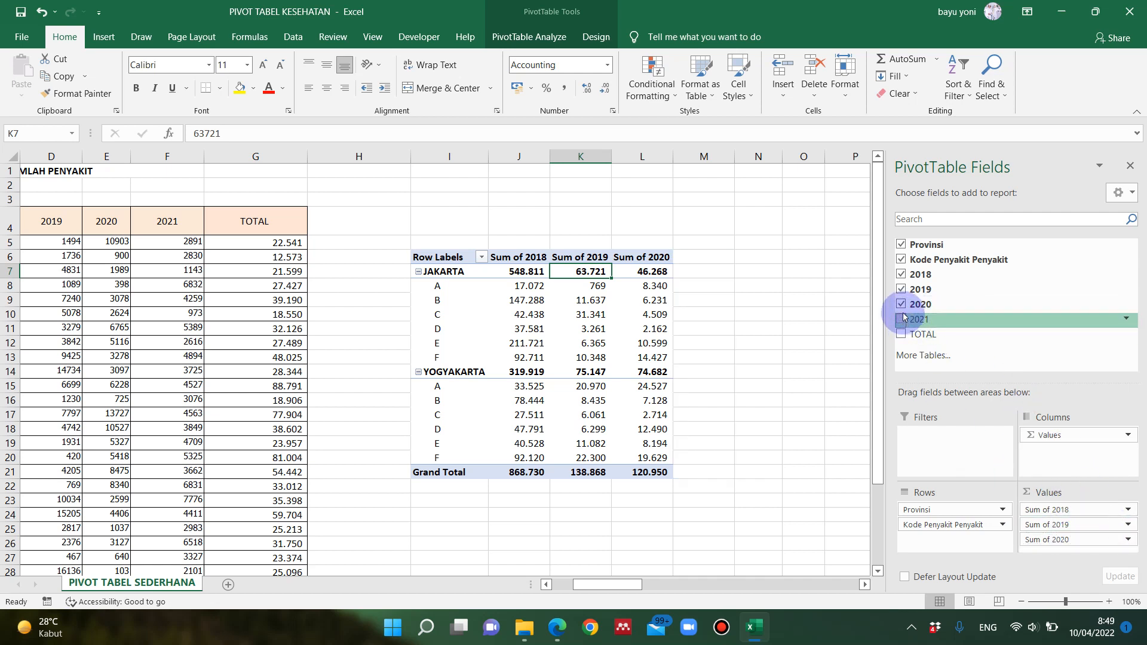
click(902, 306)
click(900, 289)
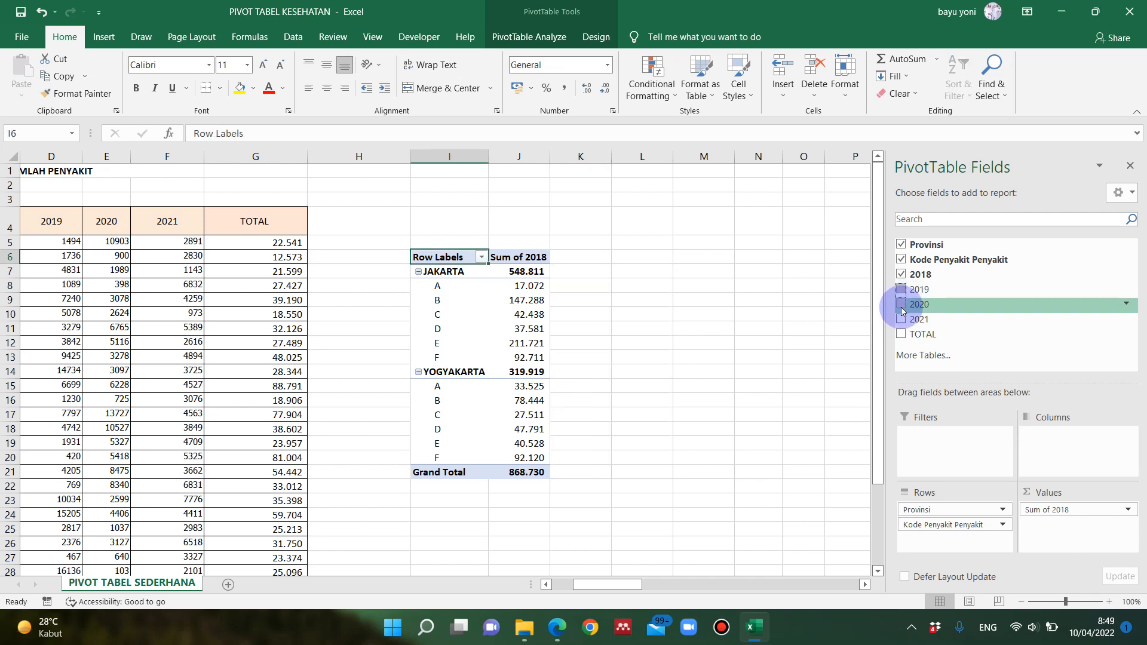
Add 2020, 2019, 2021 and TOTAL, in that order, to the PivotTable values after 2018
click(902, 306)
click(902, 290)
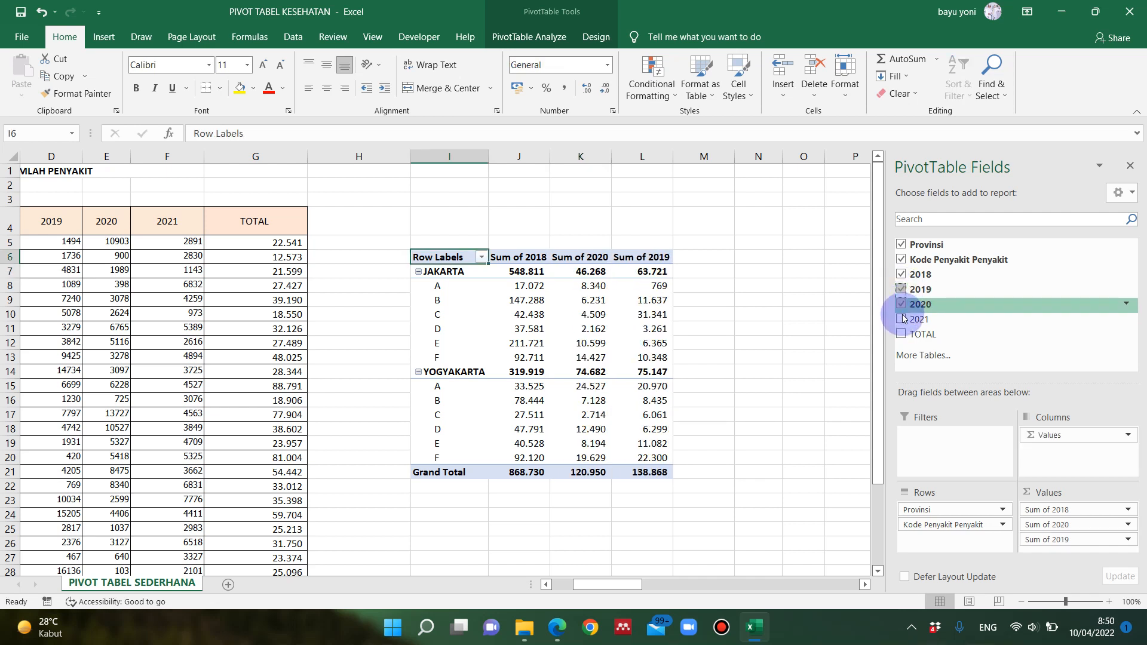
click(901, 319)
click(902, 334)
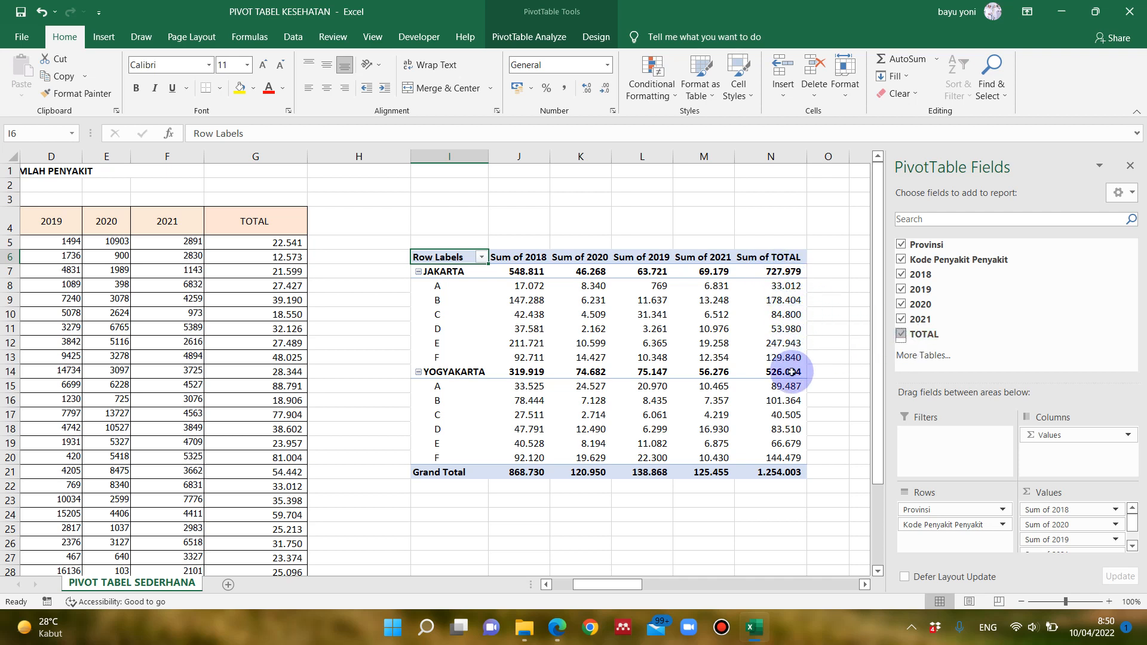
mouse_move(790, 367)
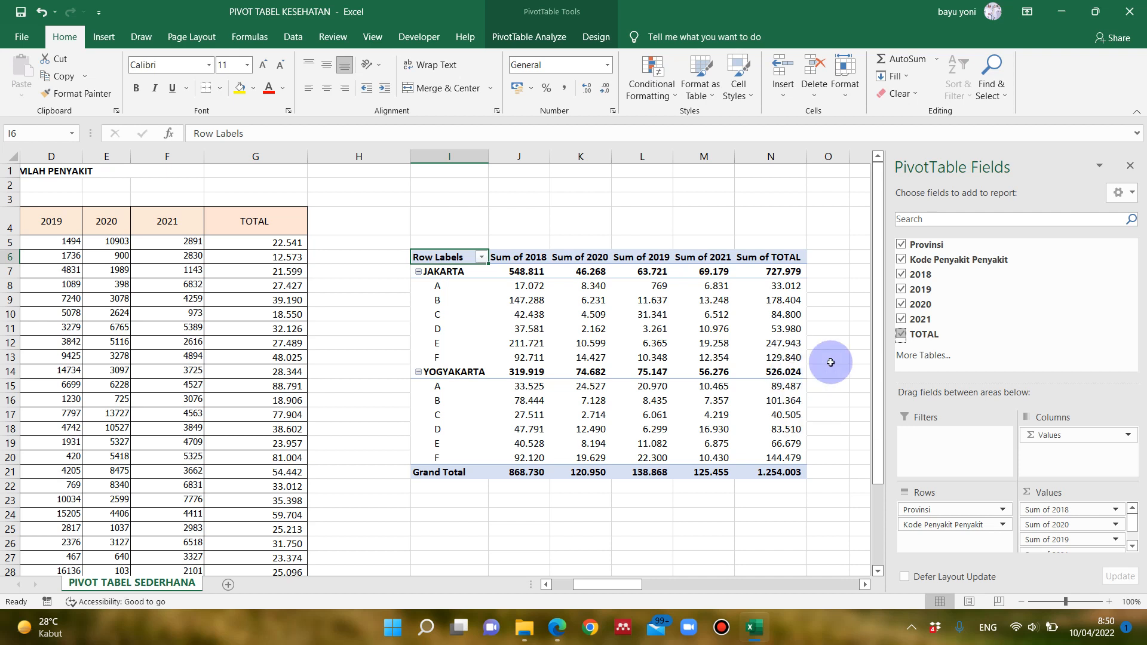
Remove the 2021, 2020, 2019 and 2018 fields from the PivotTable, leaving only TOTAL as the value
click(900, 318)
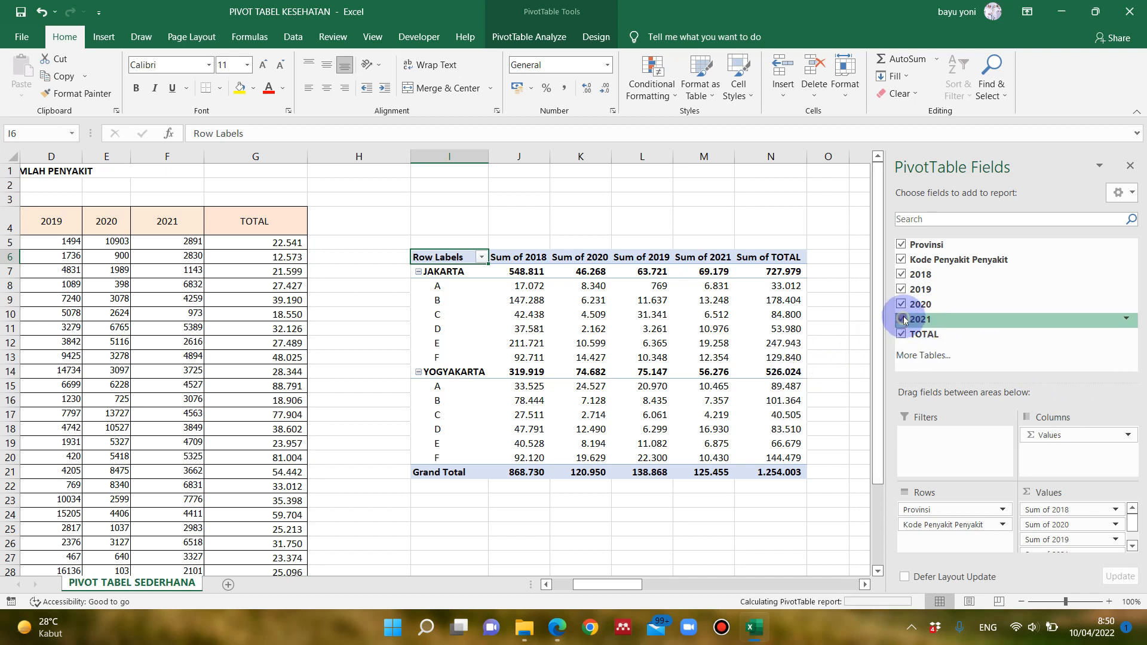
click(901, 304)
click(900, 289)
click(901, 274)
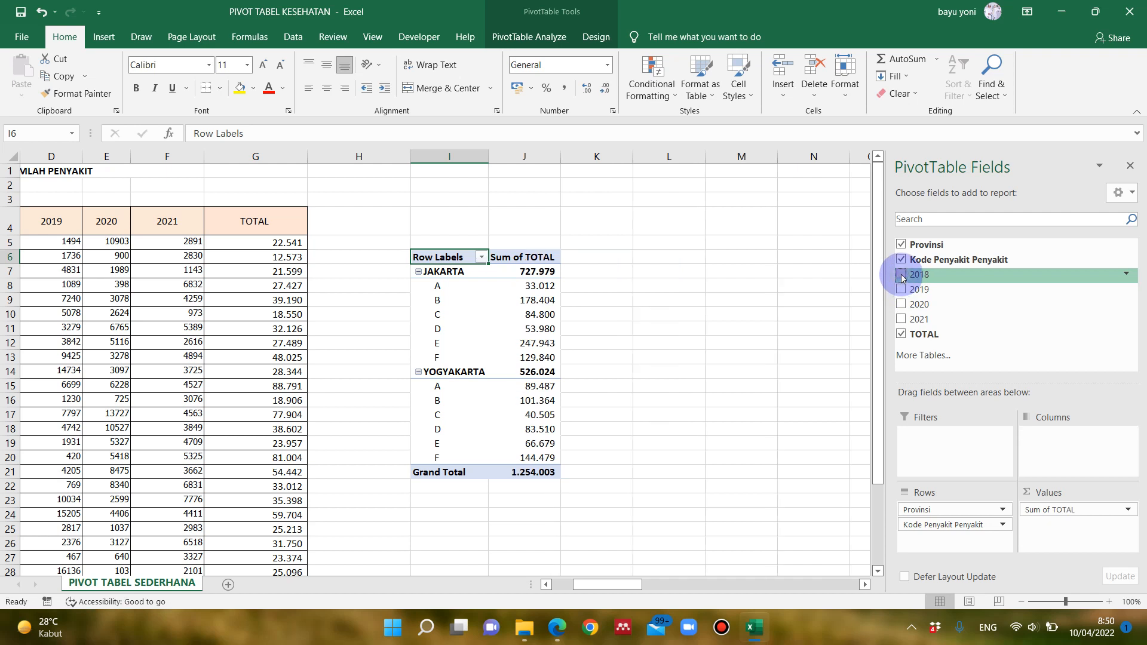
Add the 2018, 2019 and 2020 fields back to the PivotTable values in year order after TOTAL
click(901, 275)
click(900, 289)
click(900, 304)
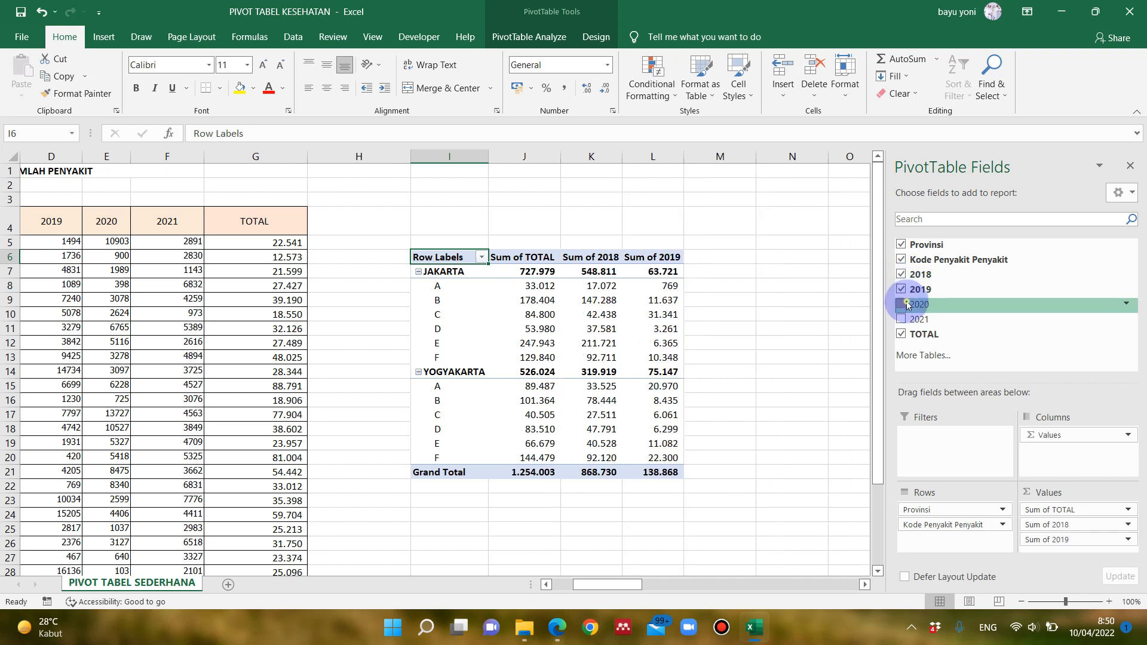